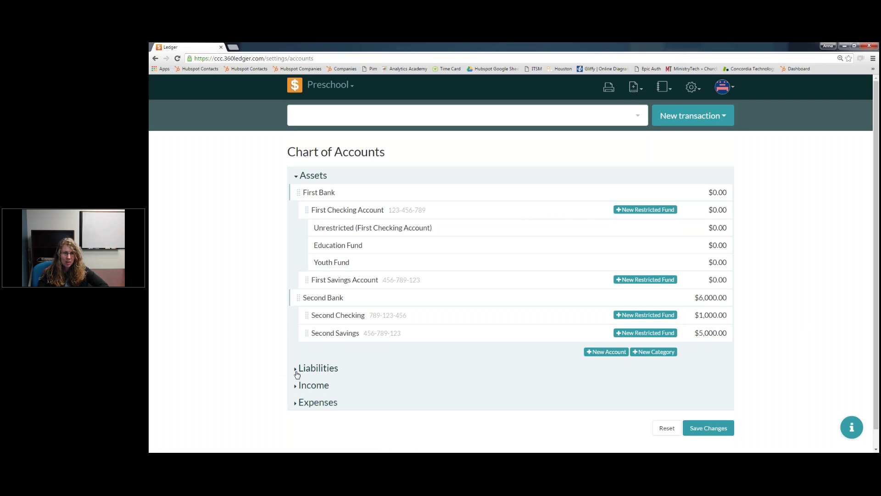
Step: Look through the Liabilities, Income, Expenses and Assets sections of the Preschool chart of accounts
click(298, 368)
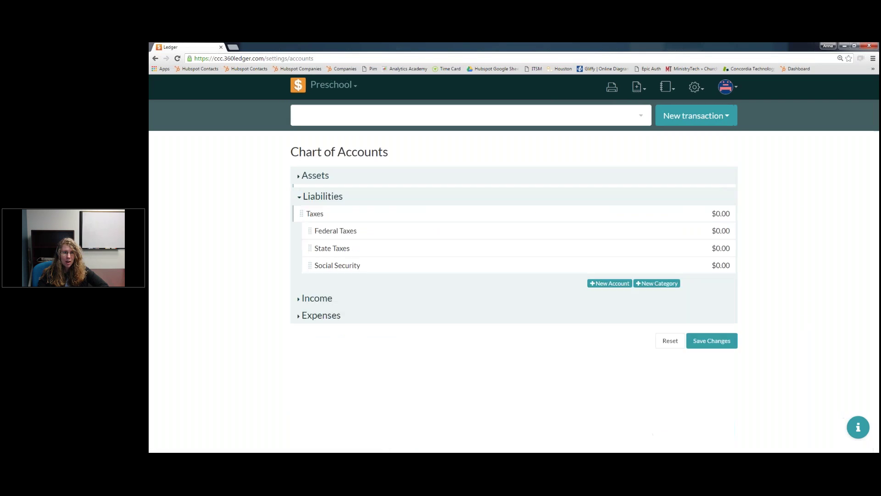
click(299, 296)
click(300, 333)
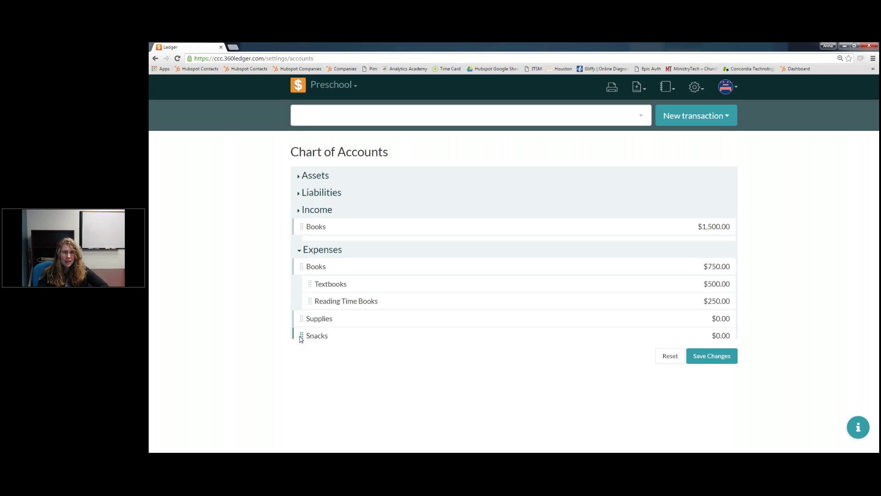
click(297, 179)
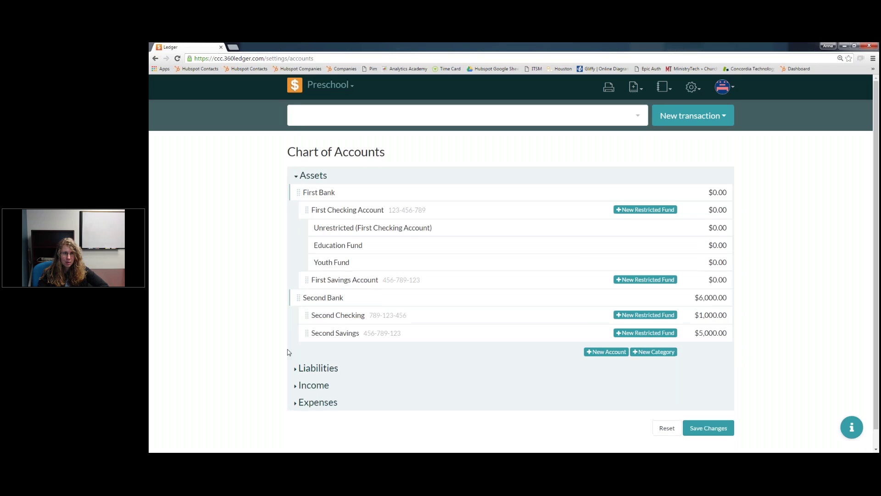
click(297, 370)
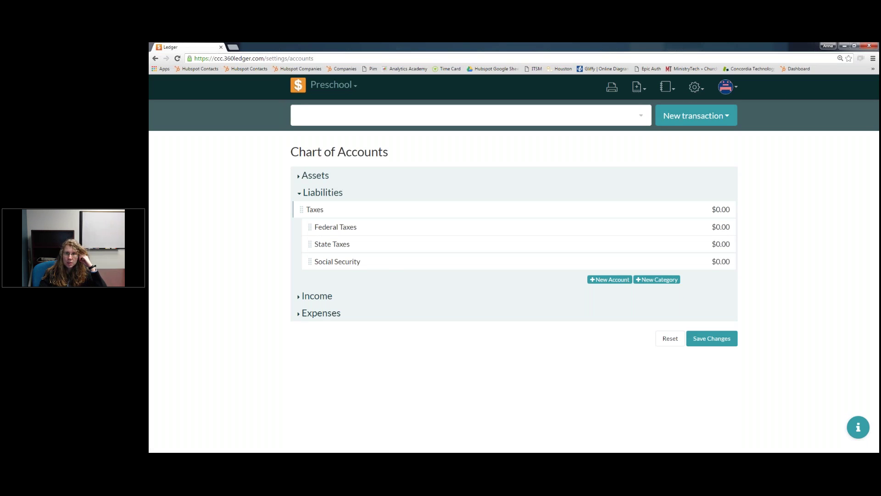
Step: Open the Preschool budgets and check which fiscal years can be chosen
click(697, 87)
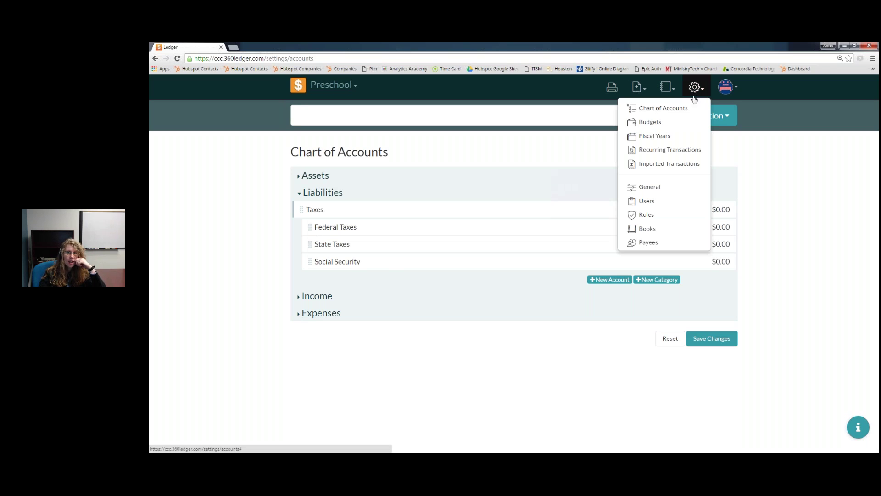
click(663, 122)
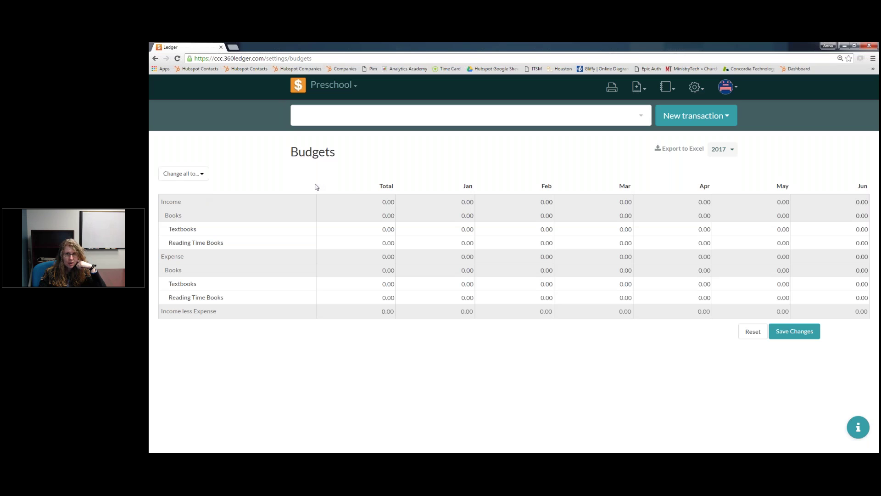
click(726, 152)
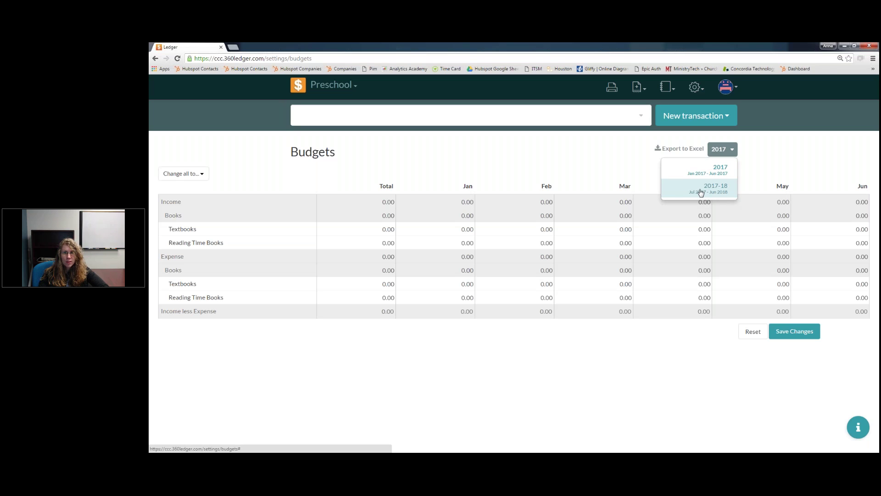
Step: In the Fiscal Years settings, change the next fiscal year's starting month to January, save it and reload the page
click(695, 86)
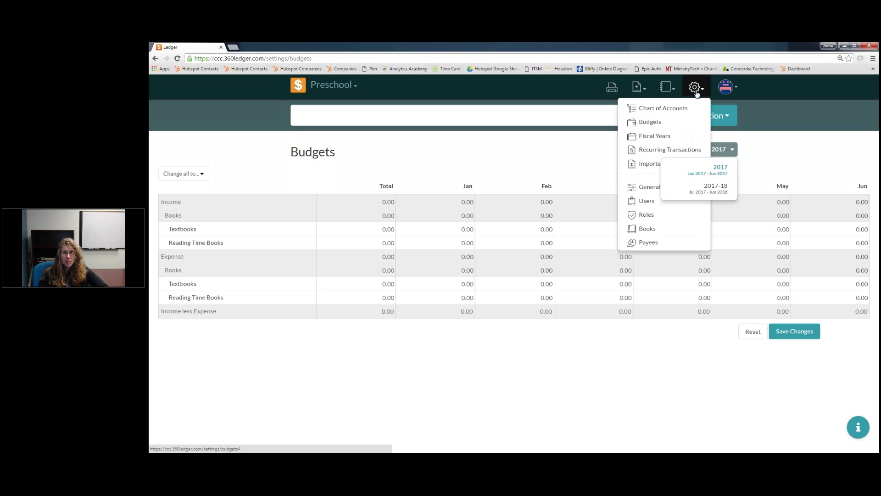
click(670, 138)
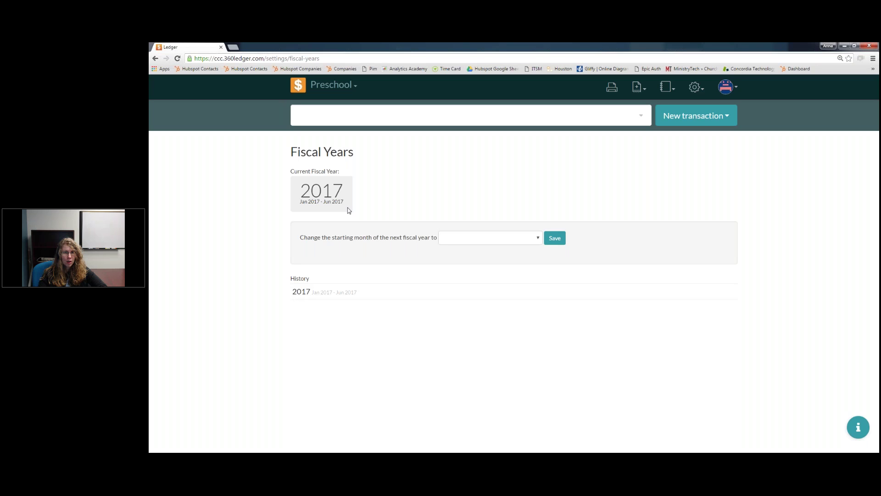
click(532, 238)
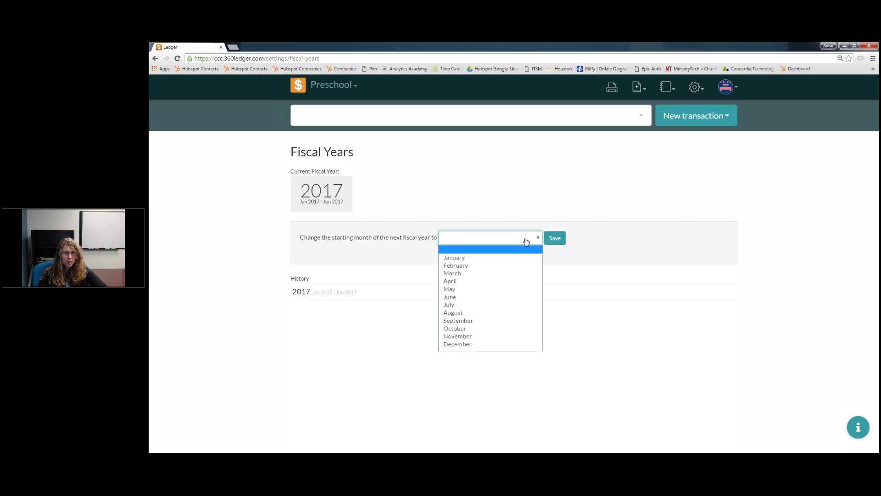
click(501, 255)
click(554, 237)
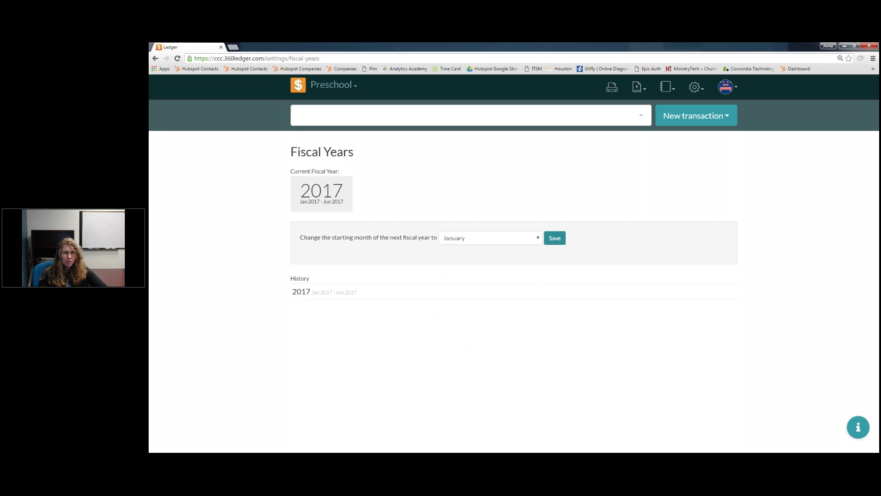
click(714, 86)
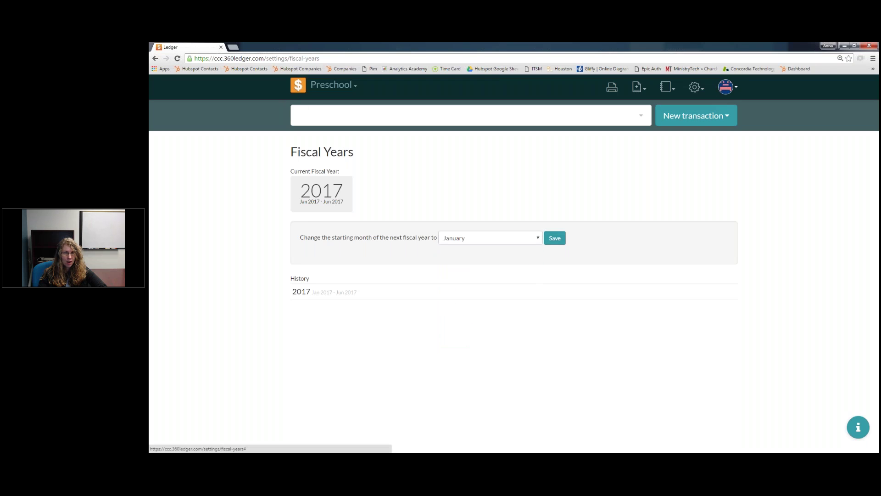
click(178, 59)
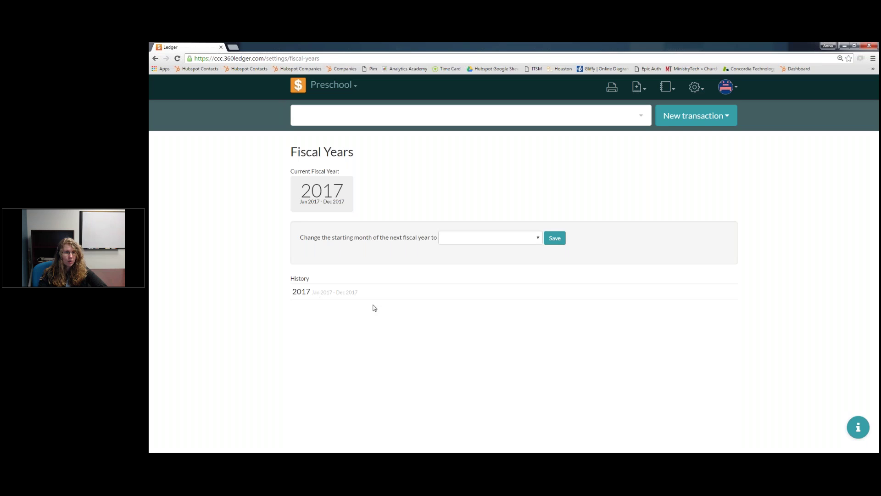
Step: Return to the Preschool budgets and check the monthly columns for fiscal year 2017
click(695, 90)
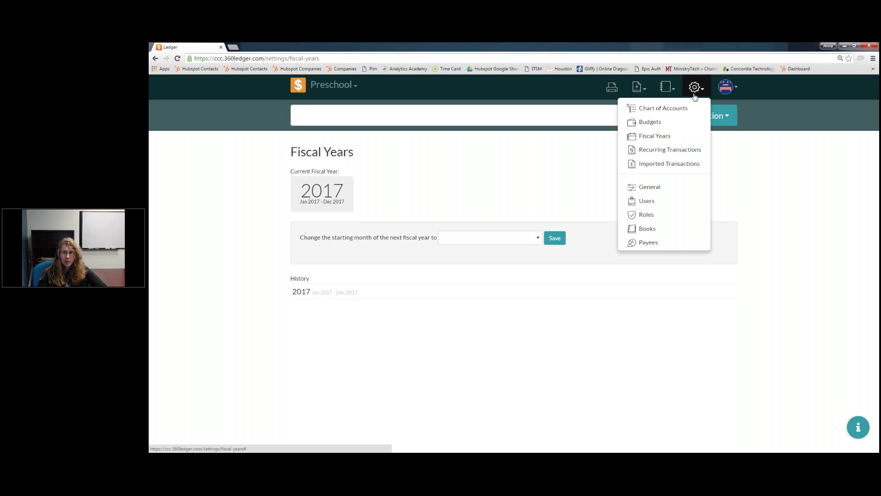
click(680, 124)
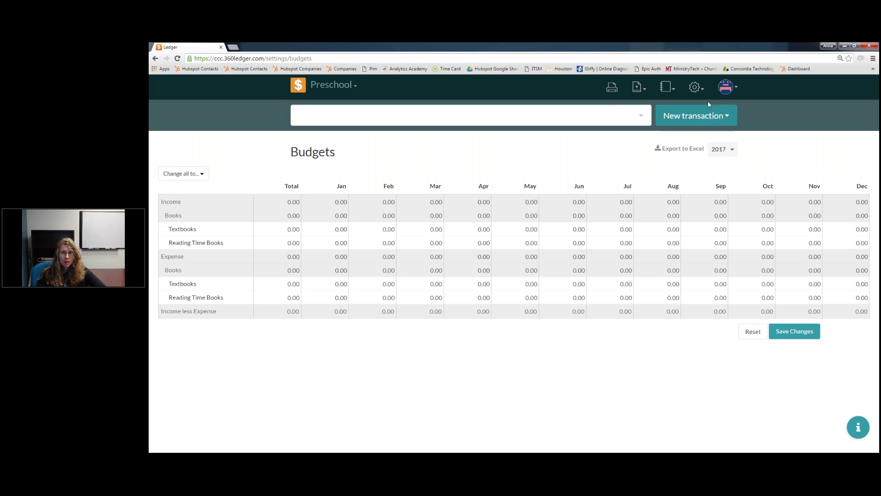
click(696, 87)
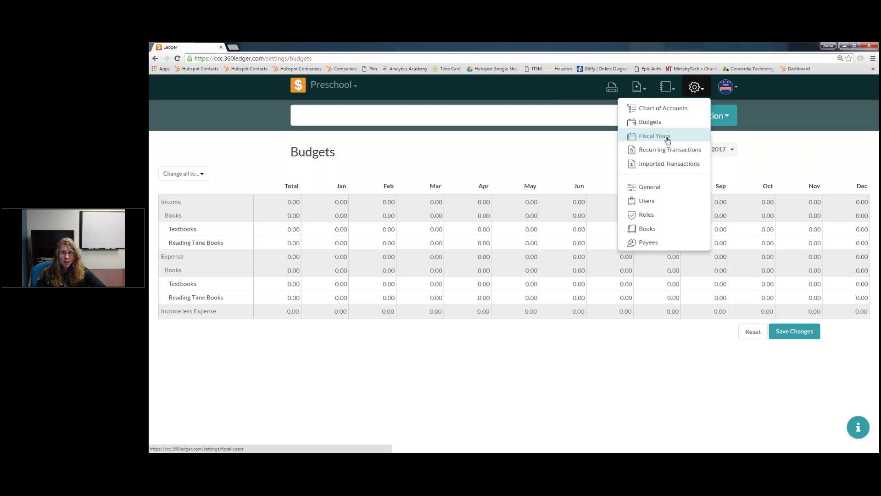
click(758, 158)
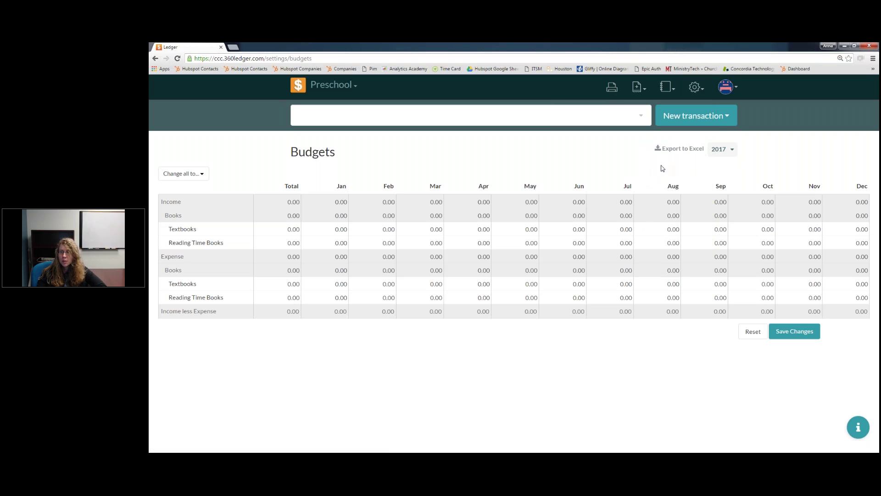
Step: Switch from the Preschool book to the Church book and open its budgets
click(347, 89)
click(317, 118)
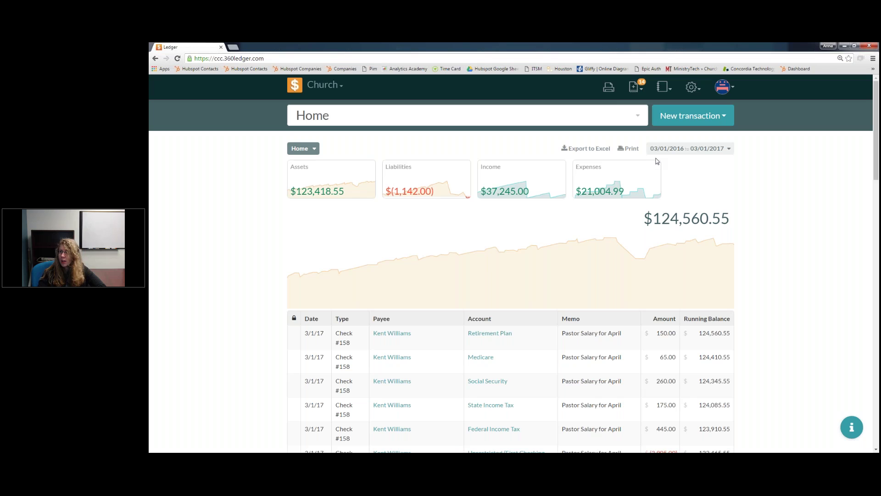
click(700, 93)
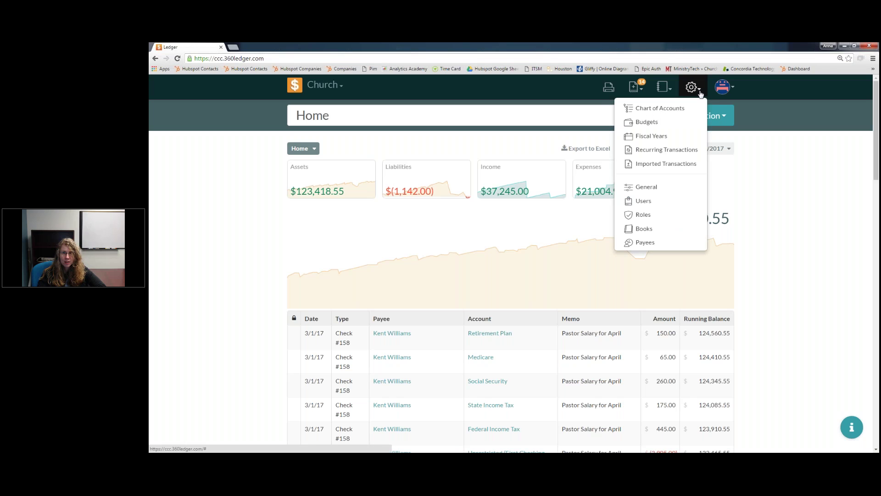
click(652, 126)
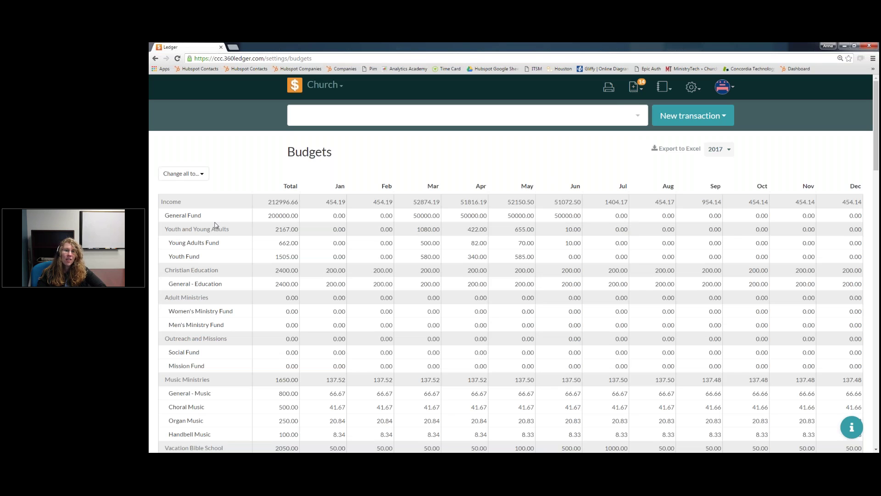
Step: Examine the income and expense rows of the Church book's 2017 budget
scroll(215, 225, down, 1)
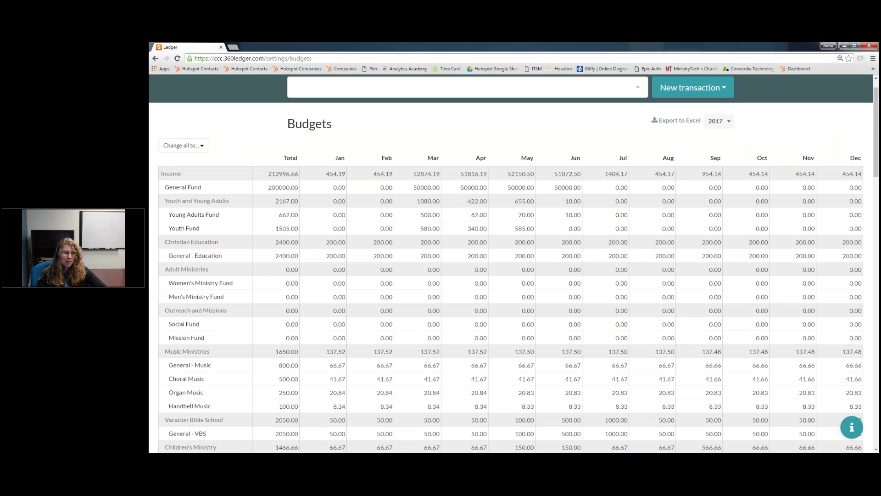
scroll(510, 263, down, 5)
scroll(510, 264, down, 4)
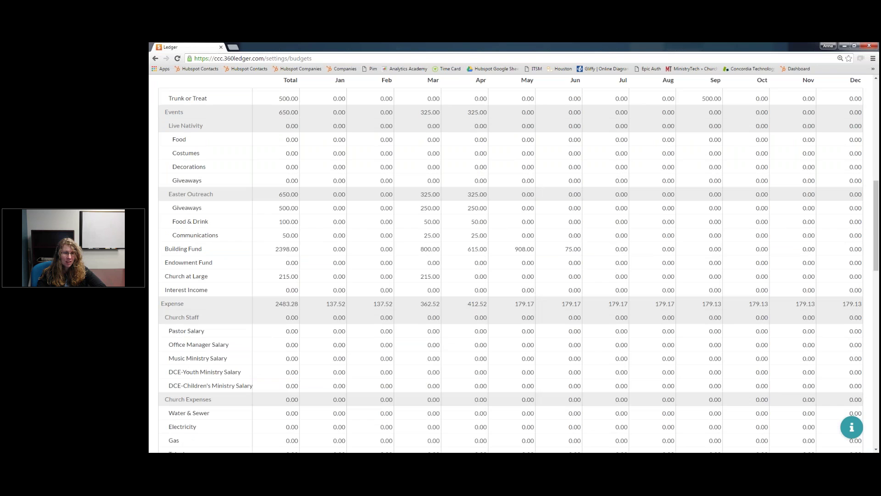
scroll(215, 256, down, 3)
scroll(215, 255, down, 8)
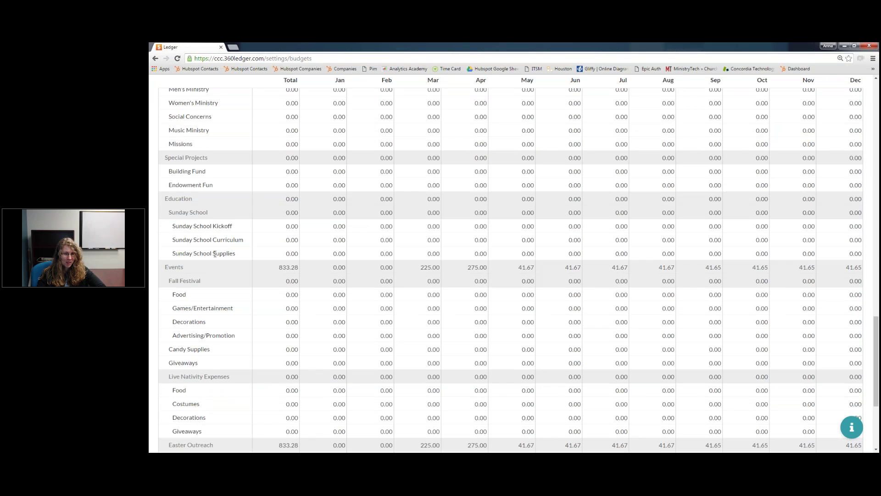
scroll(215, 254, up, 4)
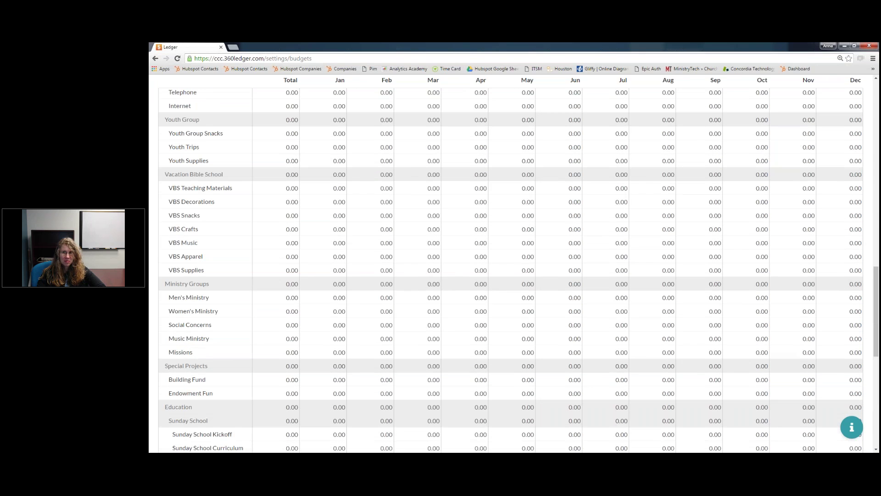
scroll(505, 266, up, 9)
scroll(326, 189, up, 6)
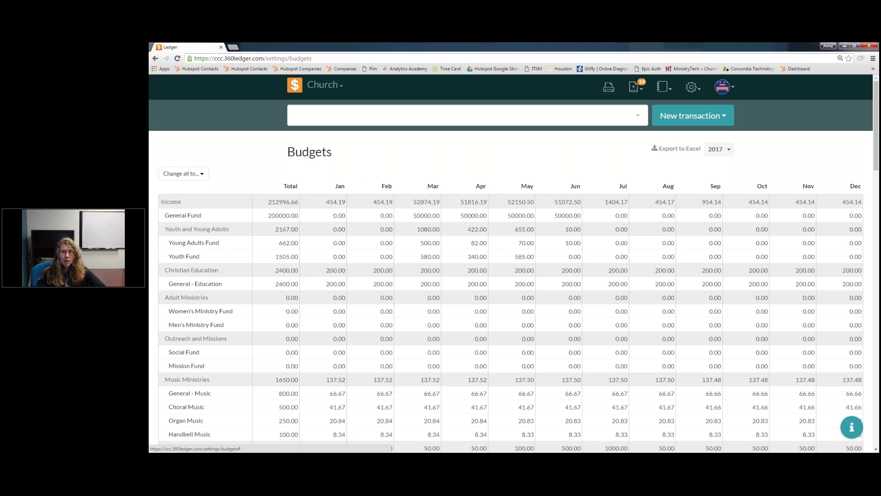
Step: In the 2018 budget, fill the General Fund with the previous year's actuals: January 18450.00, February 12160.00 and March 9281.00
click(723, 149)
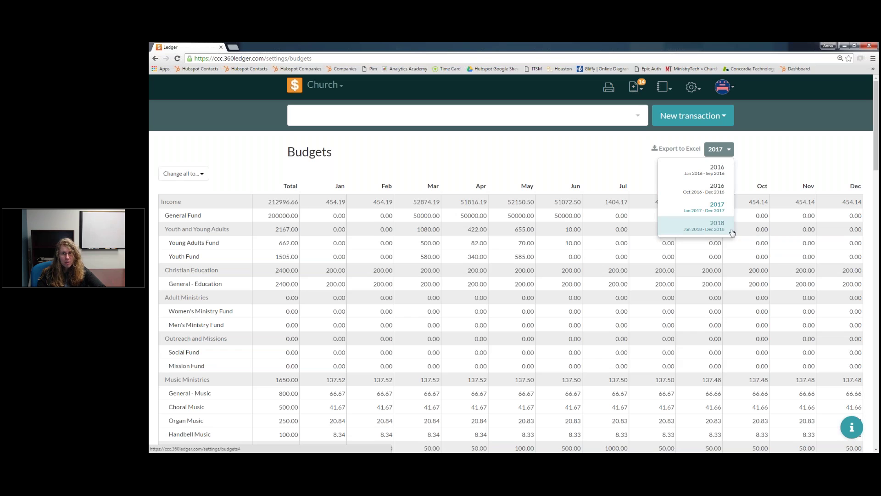
click(696, 233)
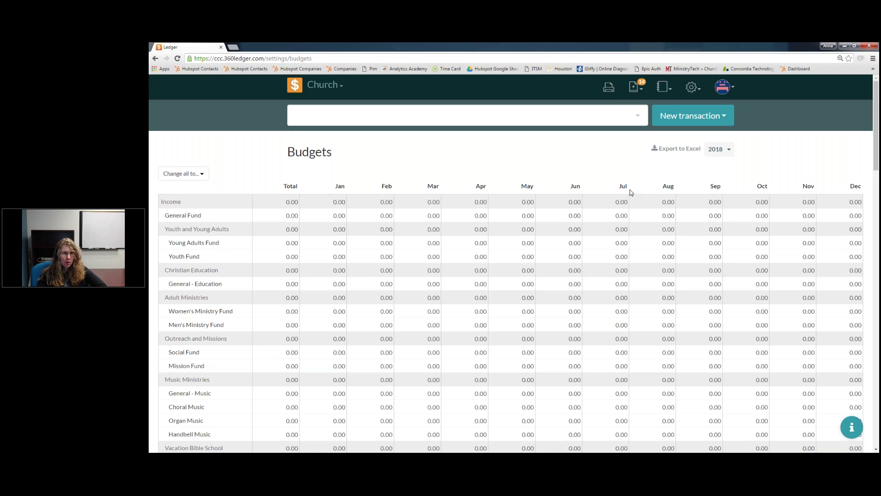
click(279, 215)
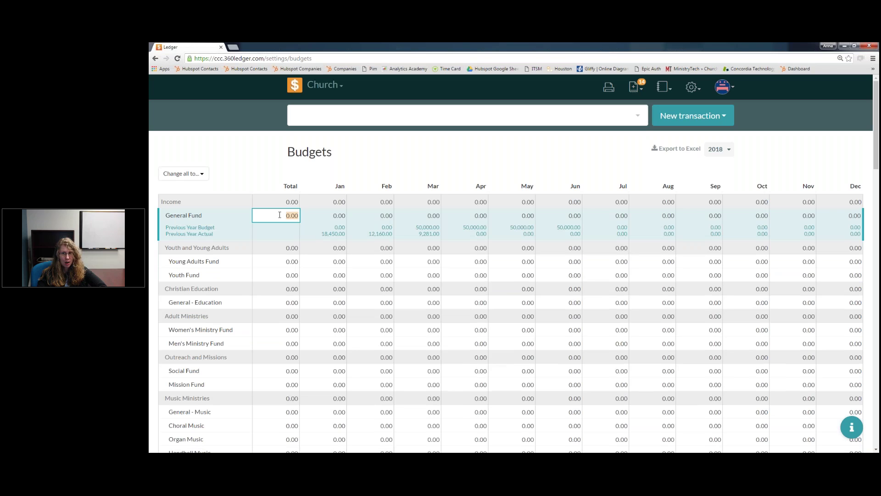
click(339, 235)
click(381, 235)
click(426, 235)
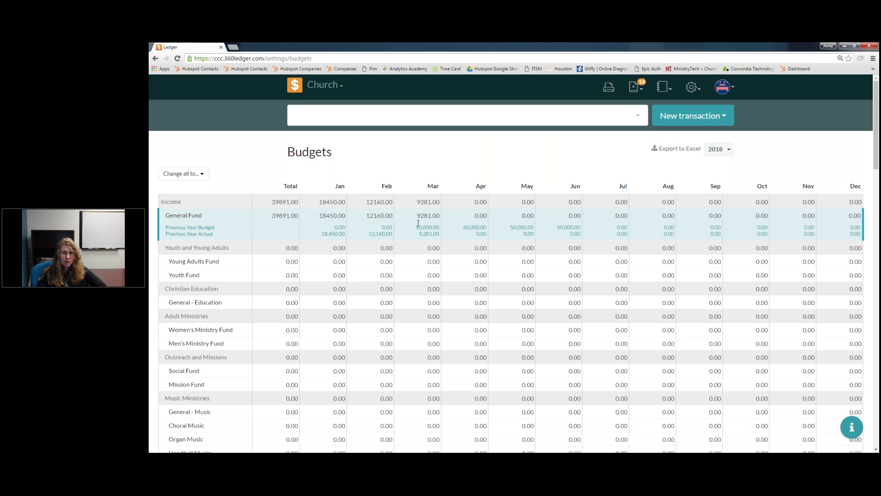
Step: Fill the Young Adults Fund's 2018 budget with the previous year's actuals: January 220.00, February 150.00 and March 50.00
click(272, 263)
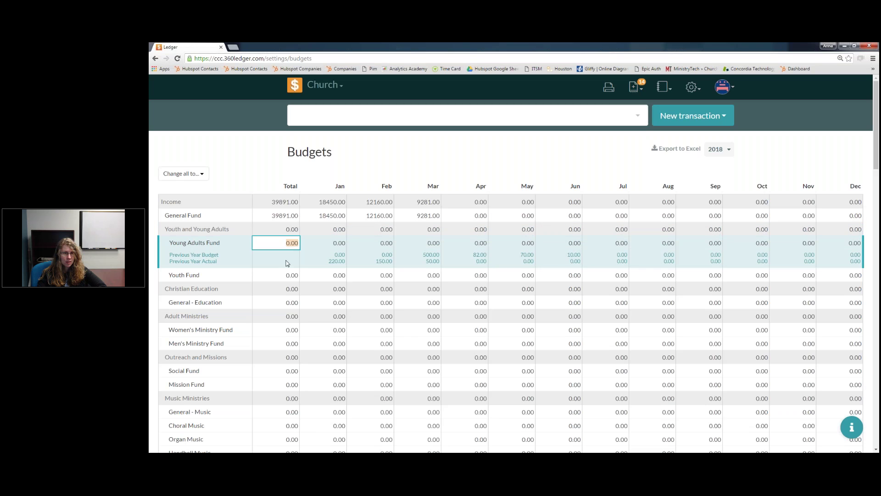
click(341, 262)
click(384, 261)
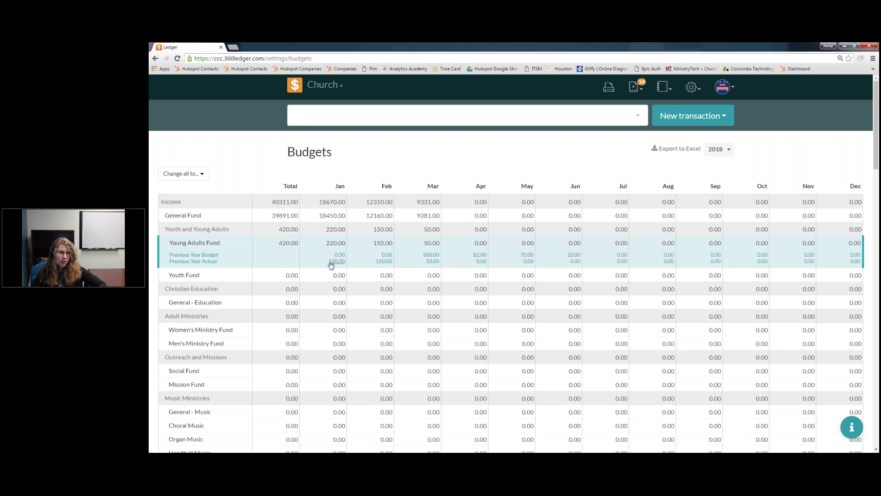
Step: Reset the 2018 budget to discard the unsaved amounts in the General Fund and Young Adults Fund
click(280, 276)
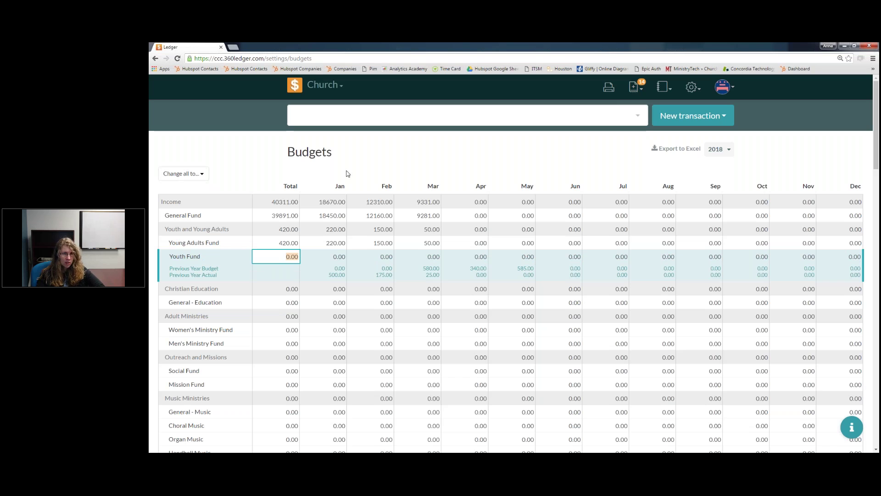
click(289, 178)
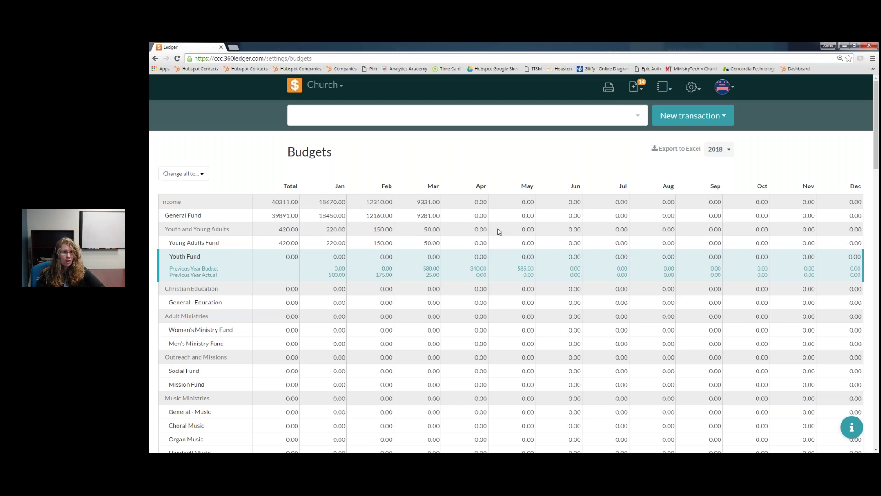
scroll(499, 231, down, 3)
scroll(782, 377, down, 8)
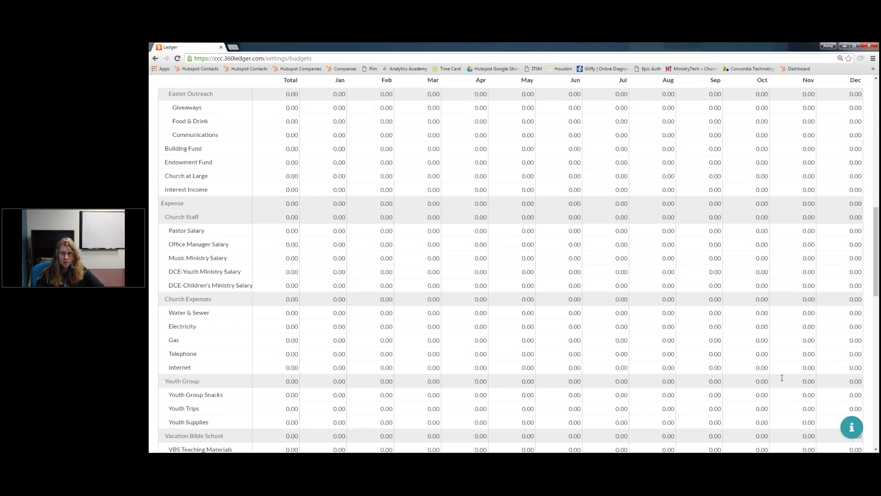
scroll(782, 377, down, 10)
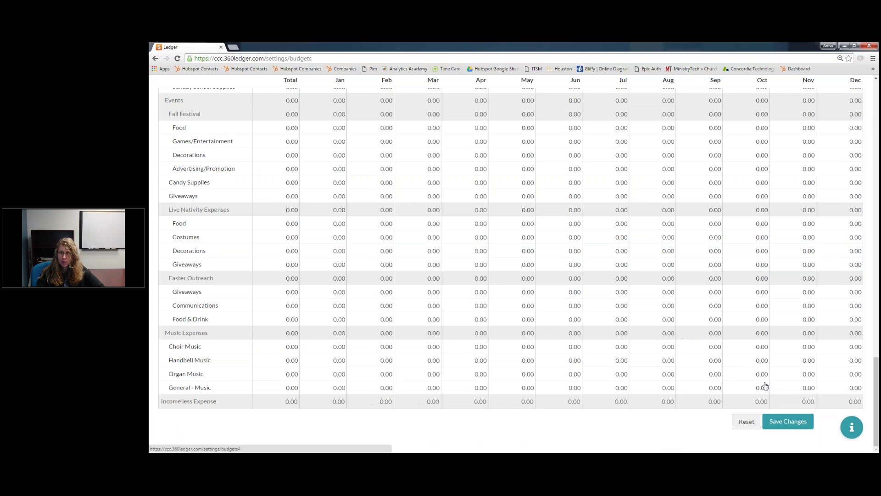
click(746, 421)
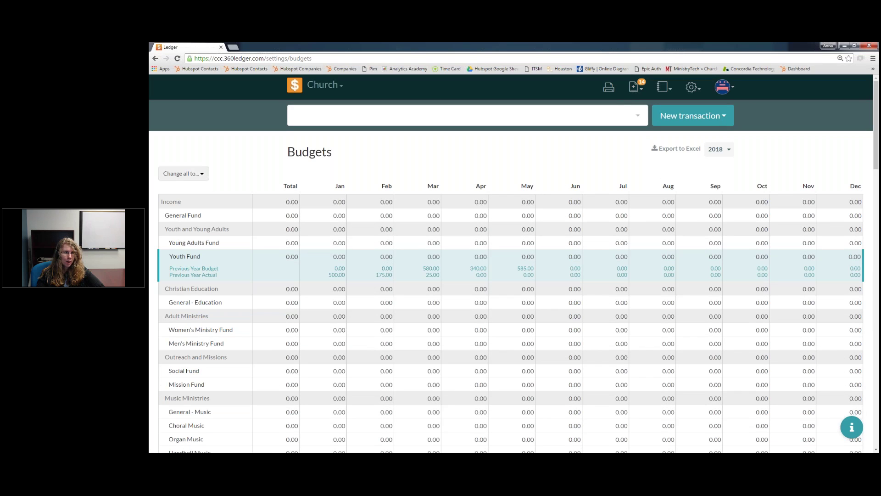
Step: Change all 2018 budget amounts to last year's budget, and then change them all to last year's actual
click(195, 174)
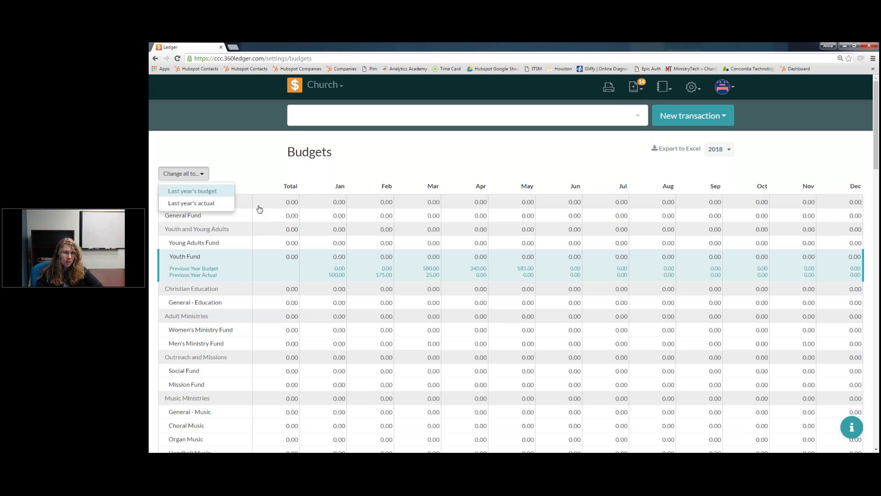
click(192, 191)
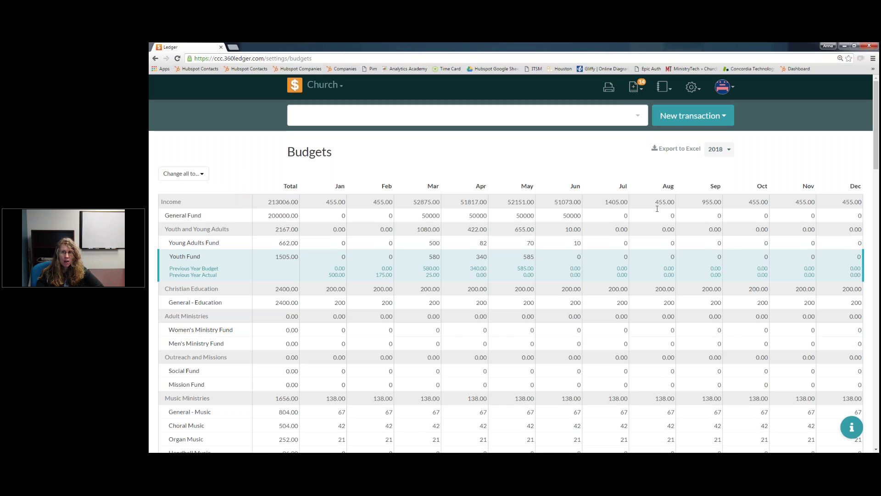
click(196, 174)
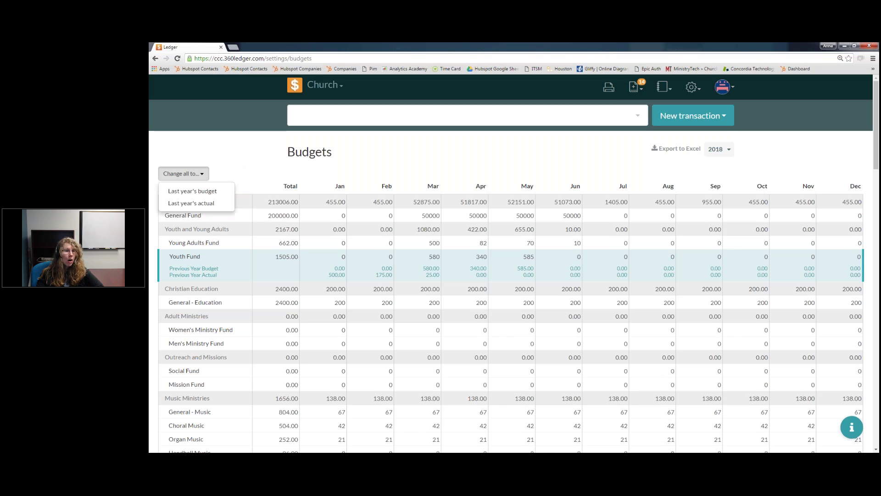
click(226, 204)
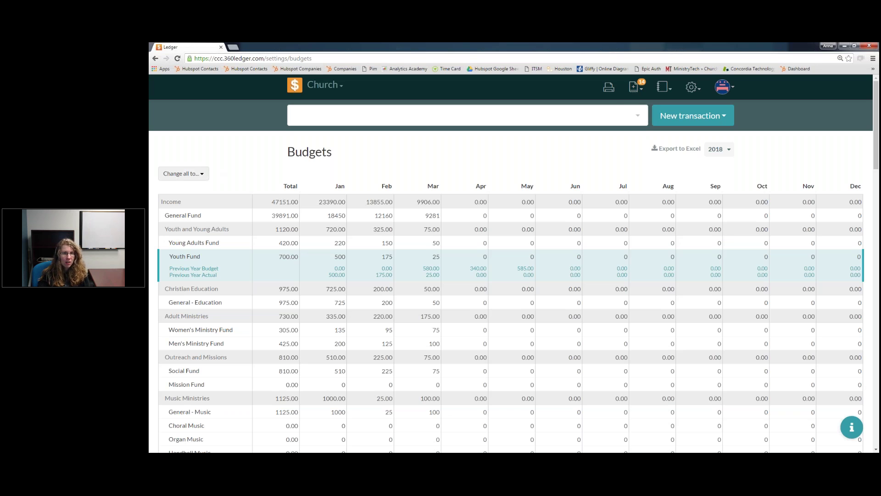
click(201, 177)
click(437, 165)
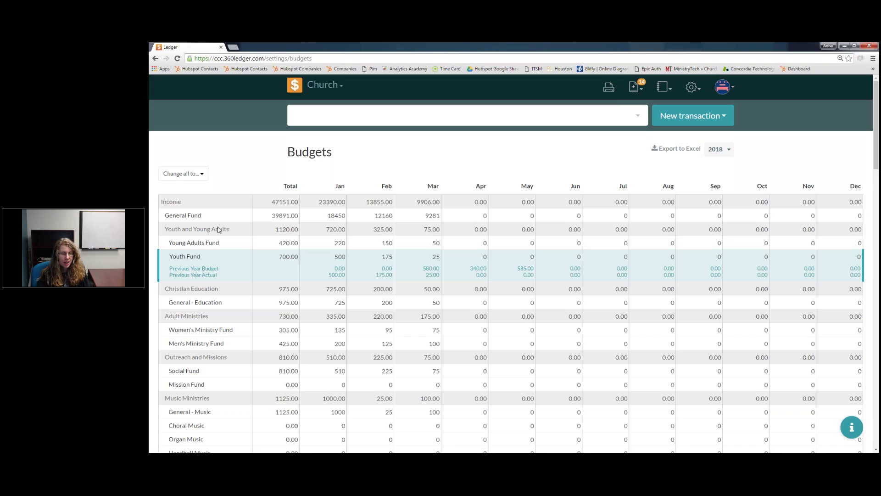
Step: Set the General Fund's 2018 total to 40000 so it is spread across the months
click(282, 214)
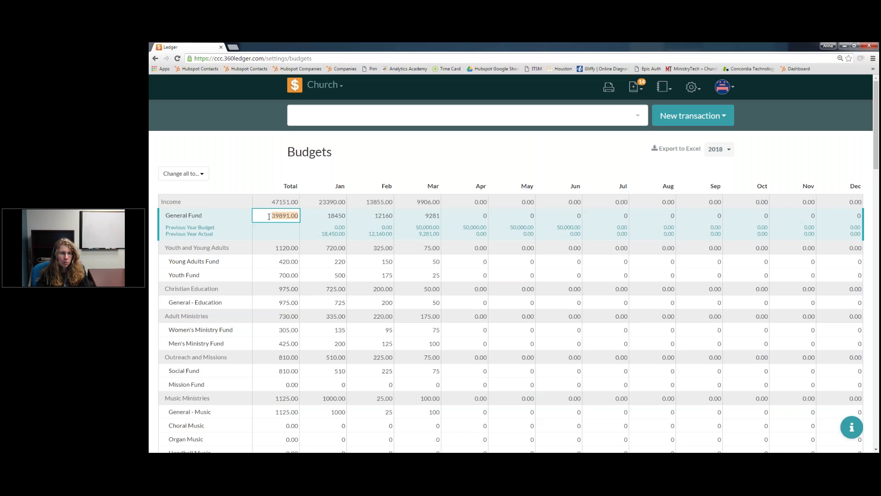
click(270, 216)
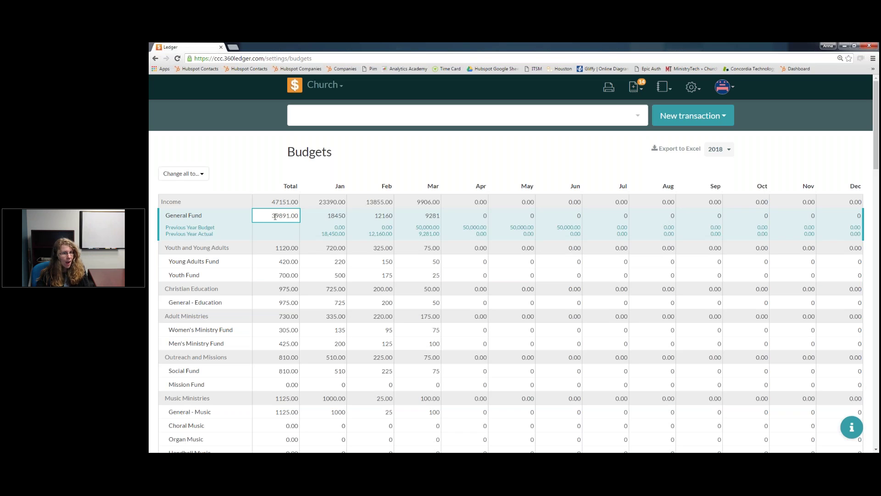
double_click(274, 214)
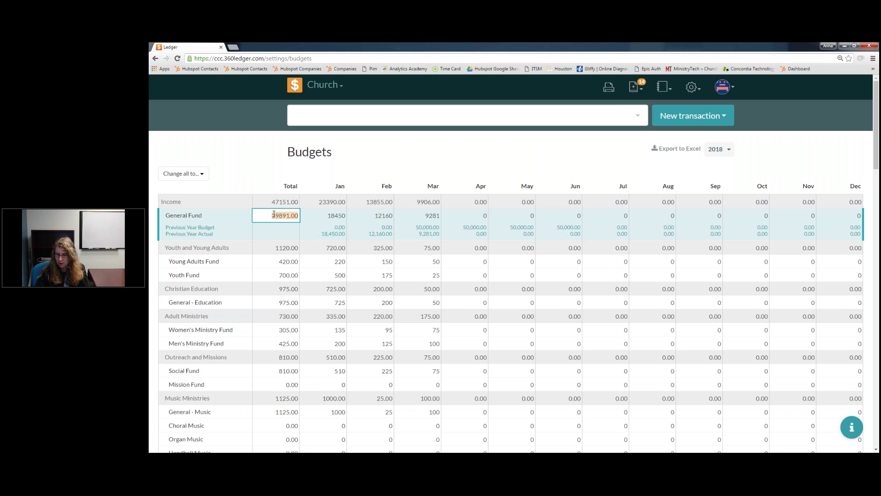
text(4000)
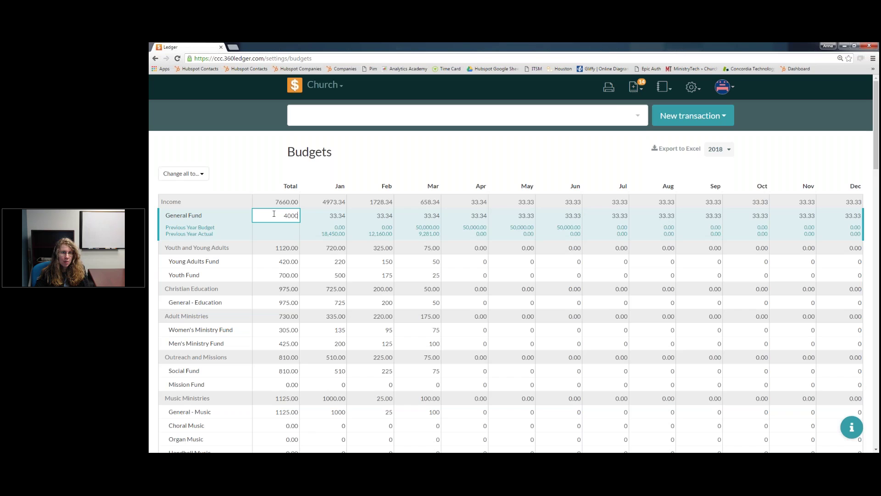
text(0)
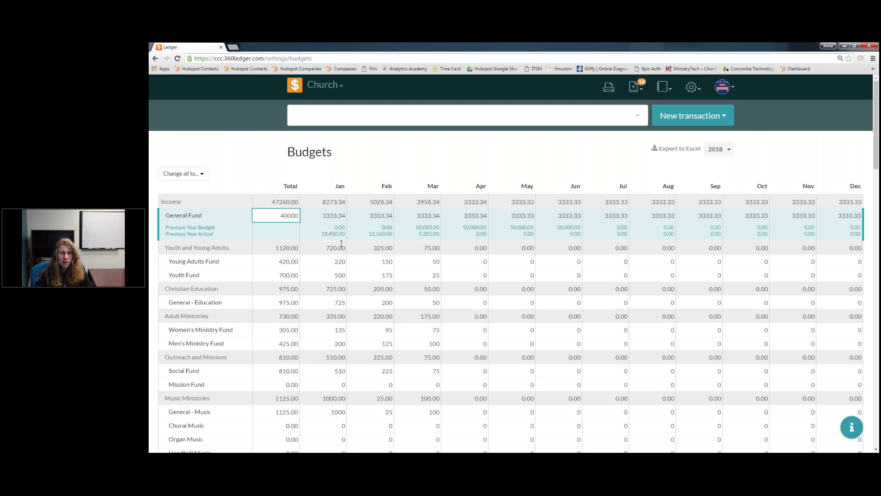
key(Return)
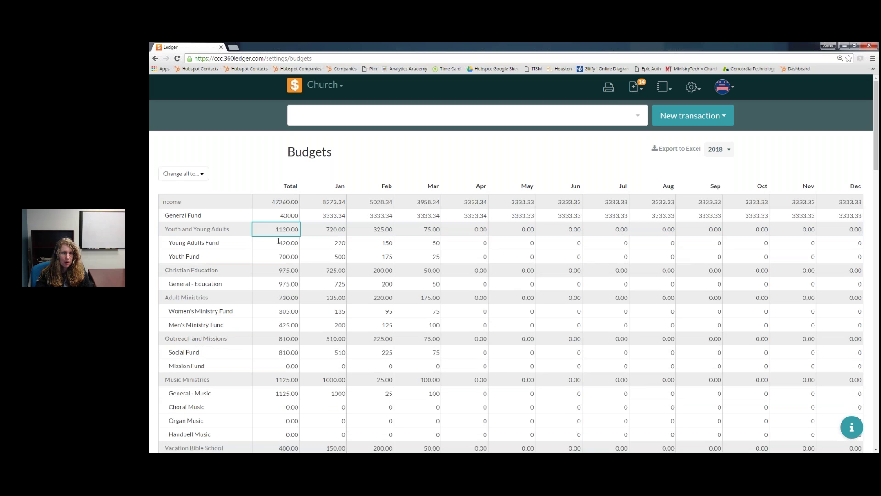
Step: Set the 2018 totals of the Young Adults Fund to 500 and the Youth Fund to 800
click(279, 244)
text(500)
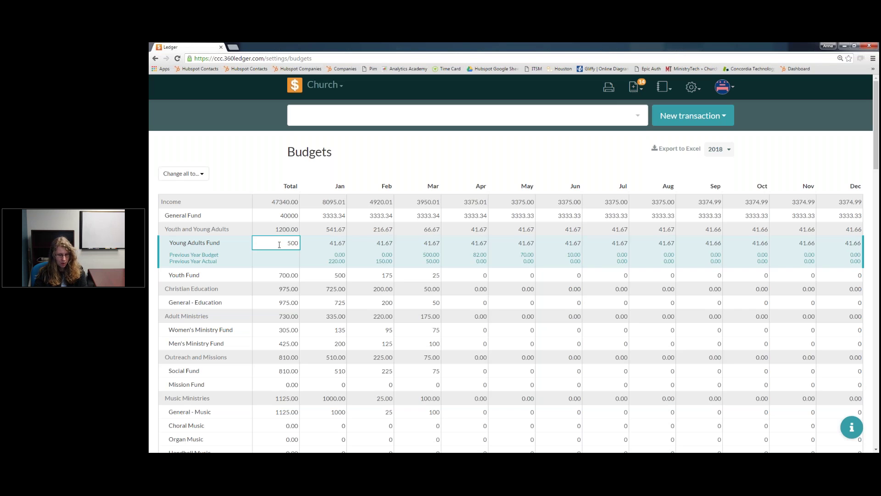
key(Return)
text(800)
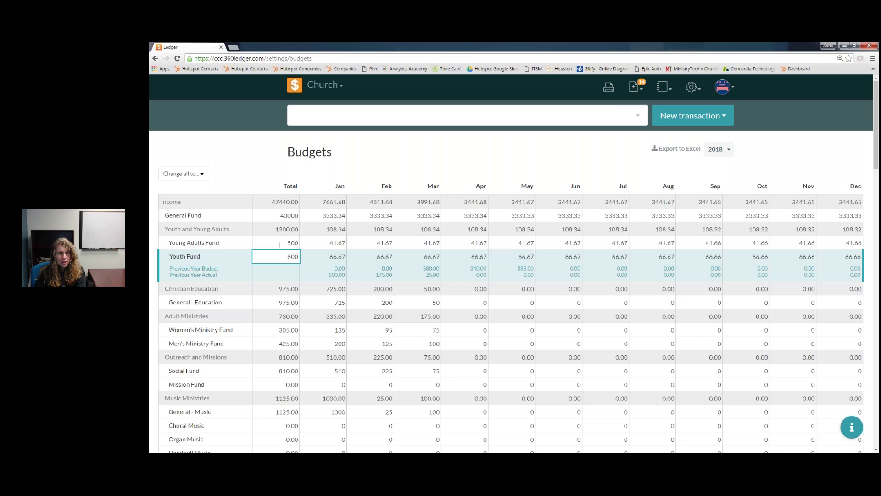
key(Return)
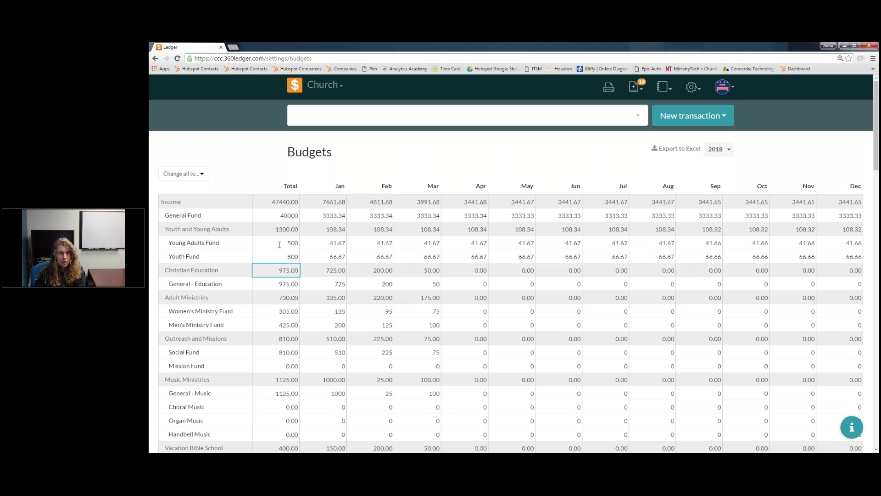
Step: Set the 2018 total of General - Education under Christian Education to 1000
key(Return)
text(1000)
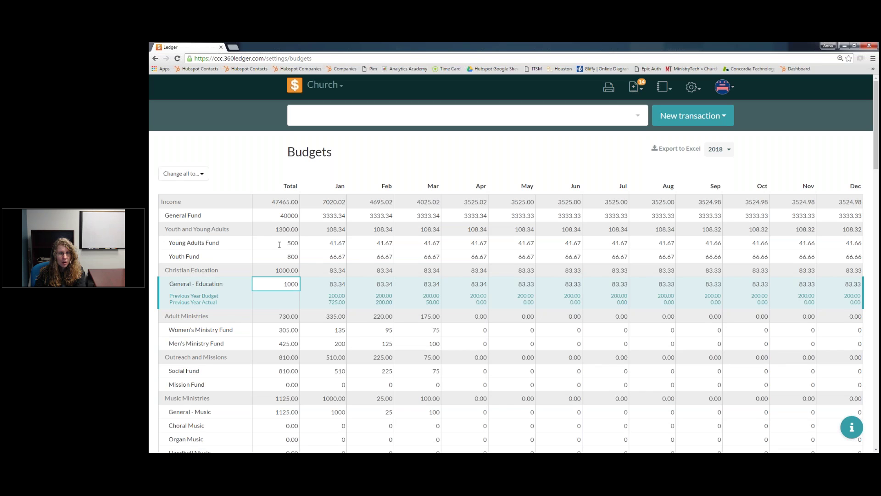
key(Return)
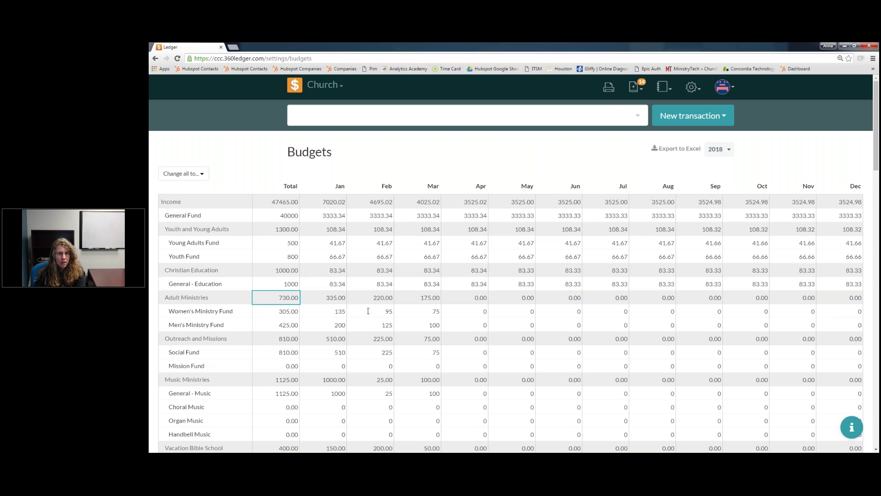
Step: Budget 100 for the Women's Ministry Fund in each month from April through December
click(475, 313)
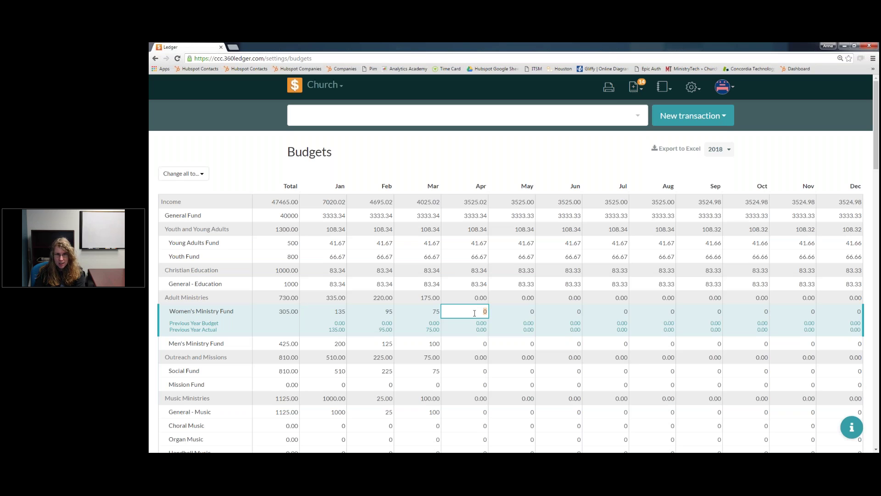
text(100)
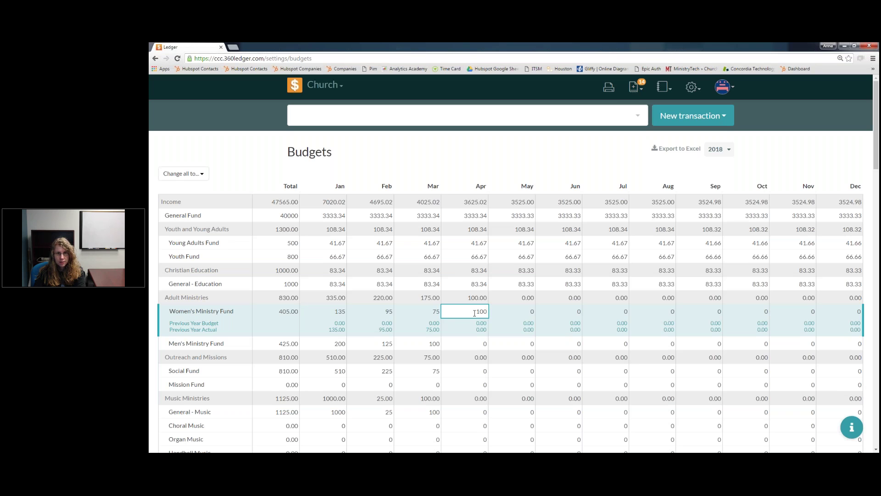
key(Tab)
text(100)
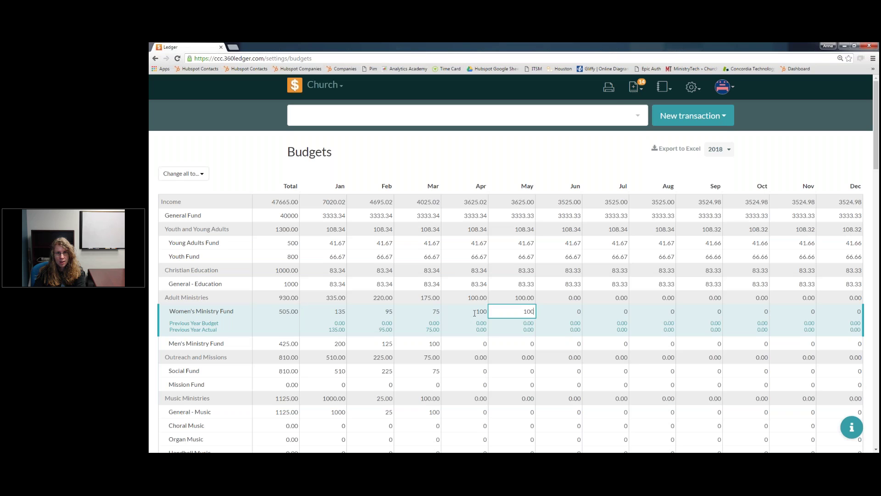
key(Tab)
text(100)
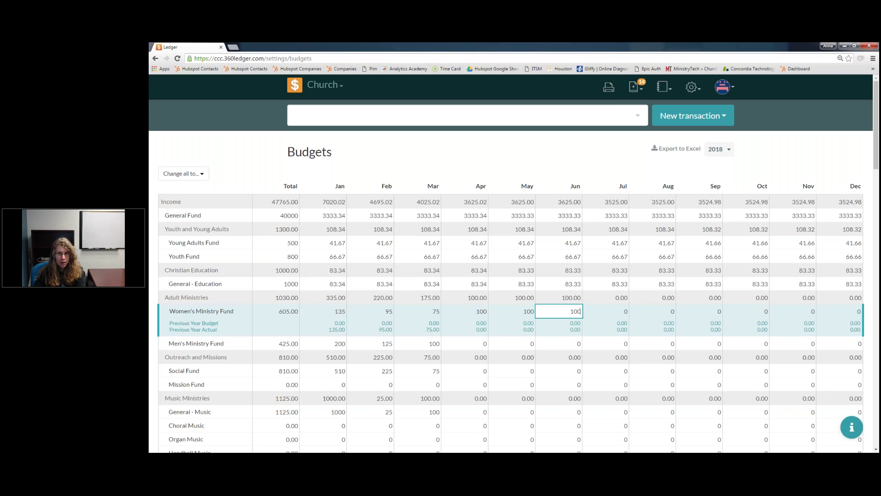
key(Tab)
text(100)
key(Tab)
text(100)
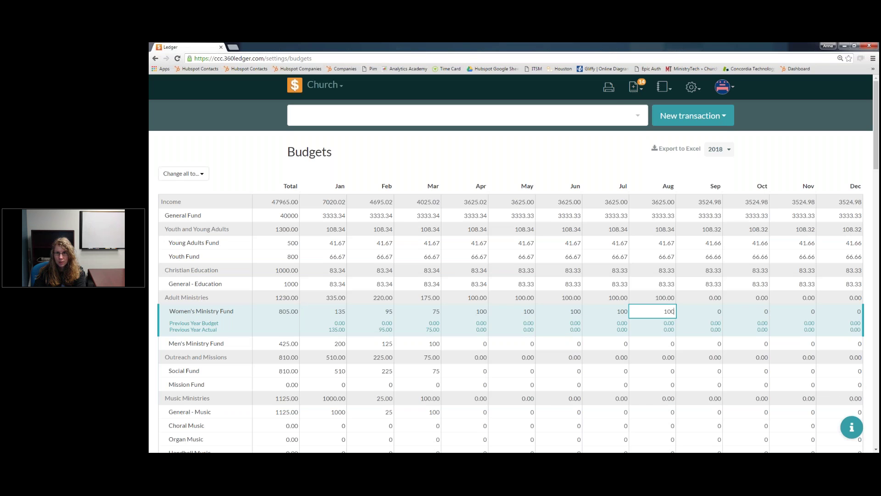
key(Tab)
text(100)
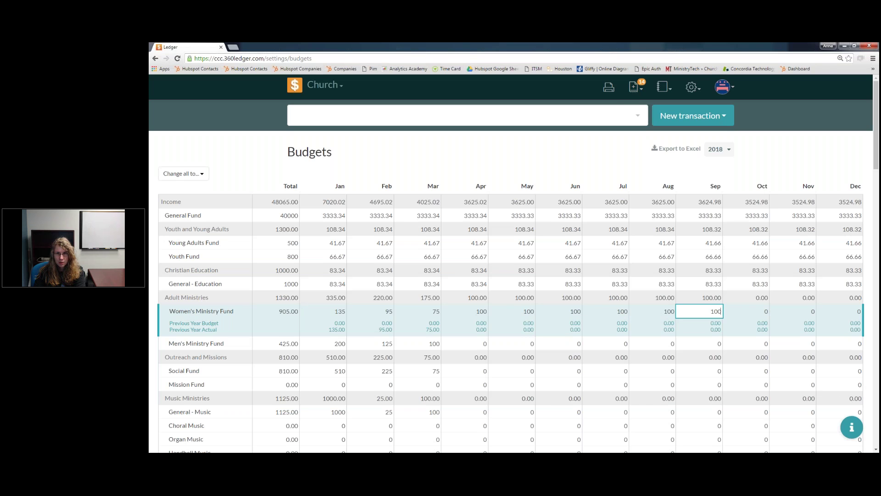
key(Tab)
text(100)
key(Tab)
text(100)
key(Tab)
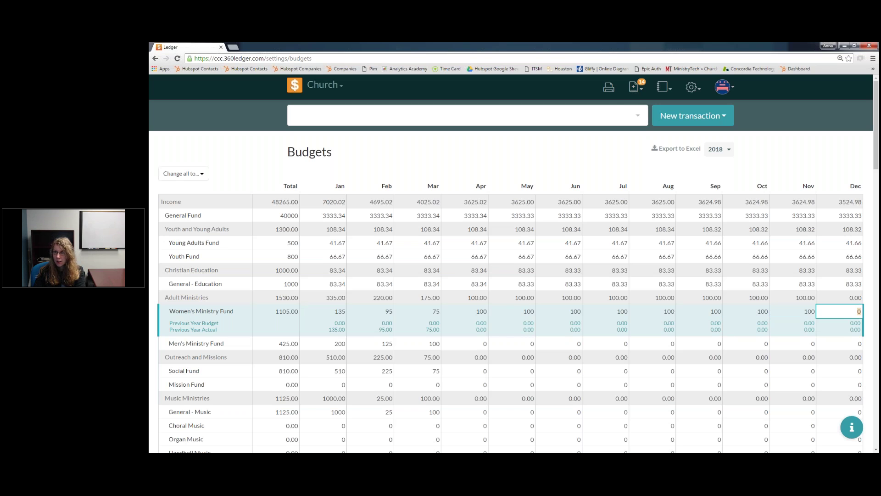
text(100)
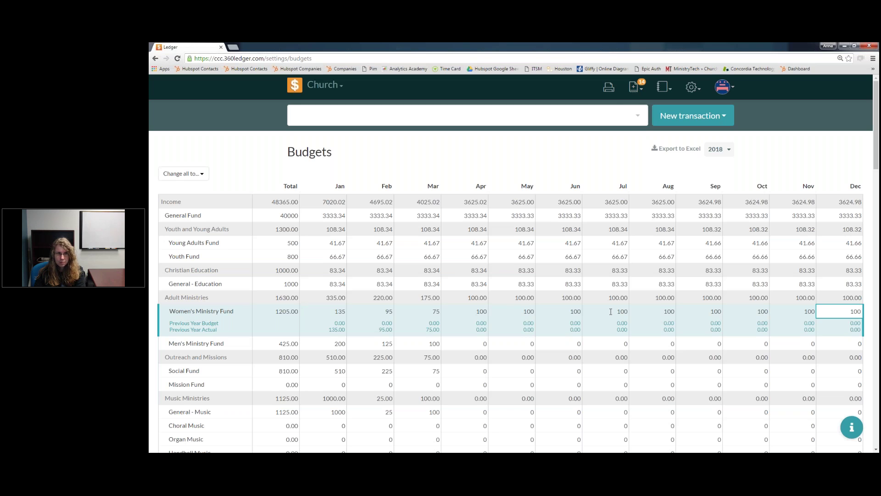
click(285, 324)
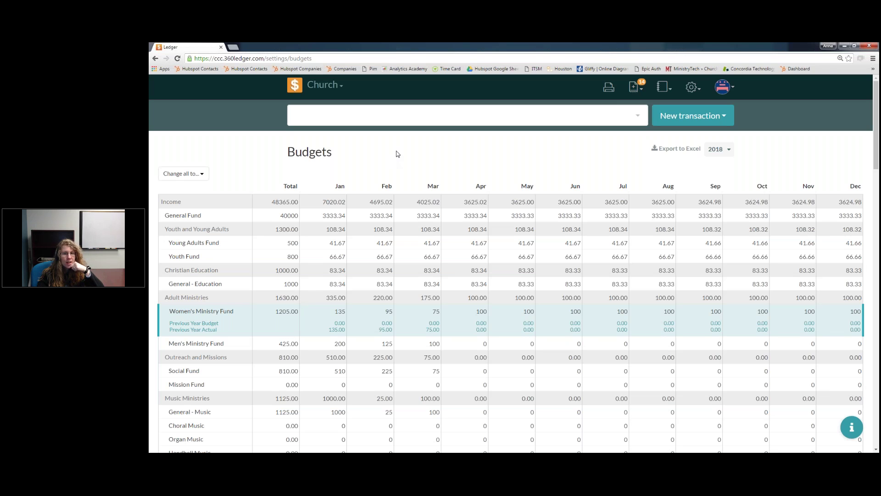
Step: Reset the whole 2018 budget to clear the copied actuals and the manually entered amounts
scroll(525, 299, down, 3)
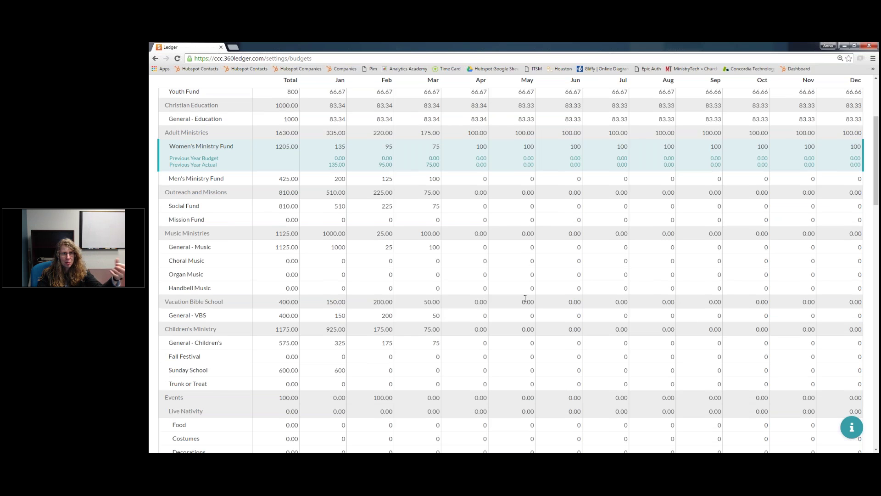
scroll(525, 299, up, 2)
scroll(532, 298, down, 4)
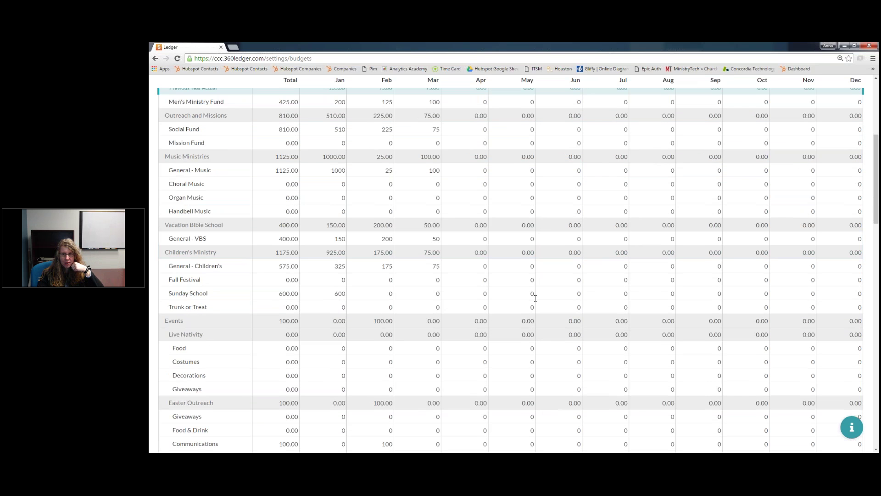
scroll(535, 298, down, 10)
scroll(537, 303, down, 6)
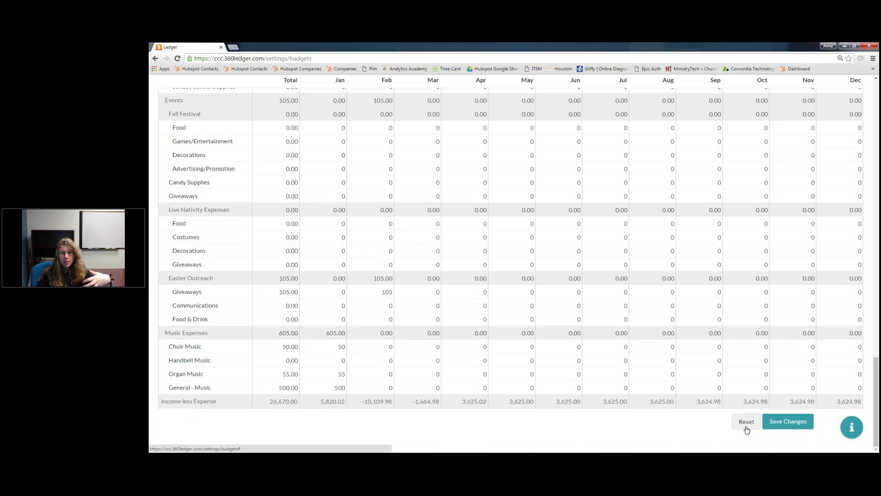
click(746, 421)
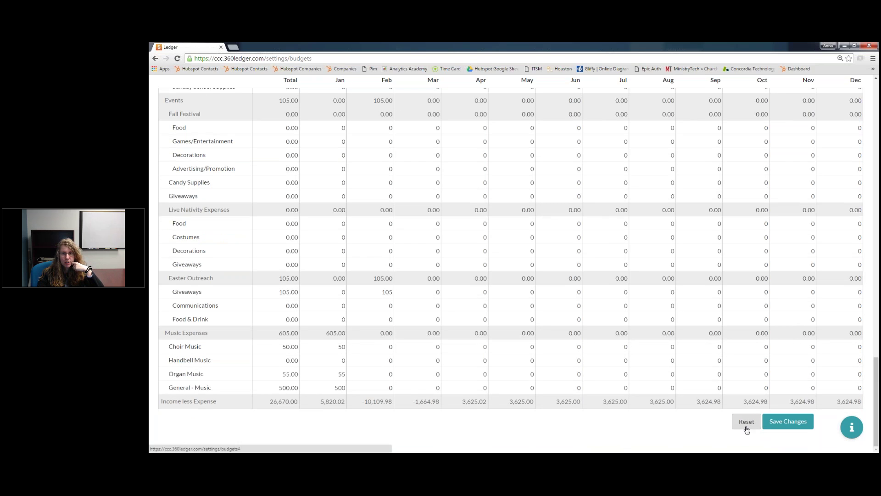
click(747, 427)
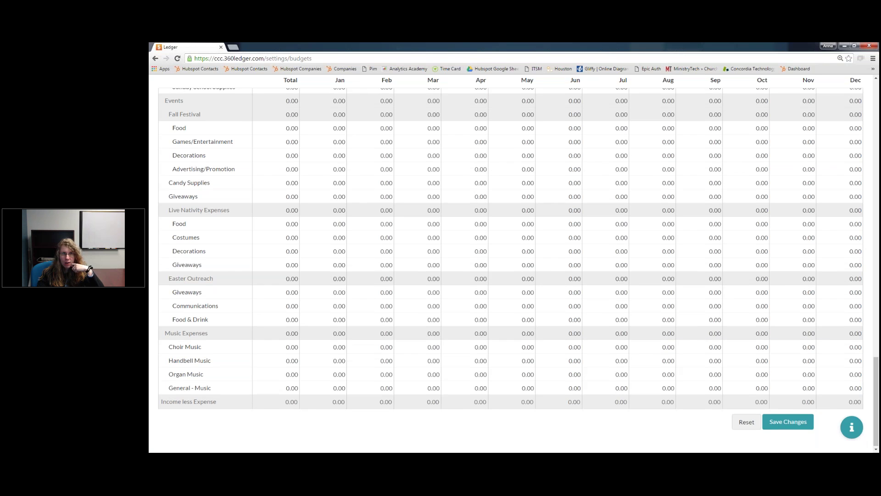
Step: Set the 2018 total of the General Fund to 150000 so it spreads evenly over the months
scroll(400, 258, up, 10)
scroll(400, 258, up, 4)
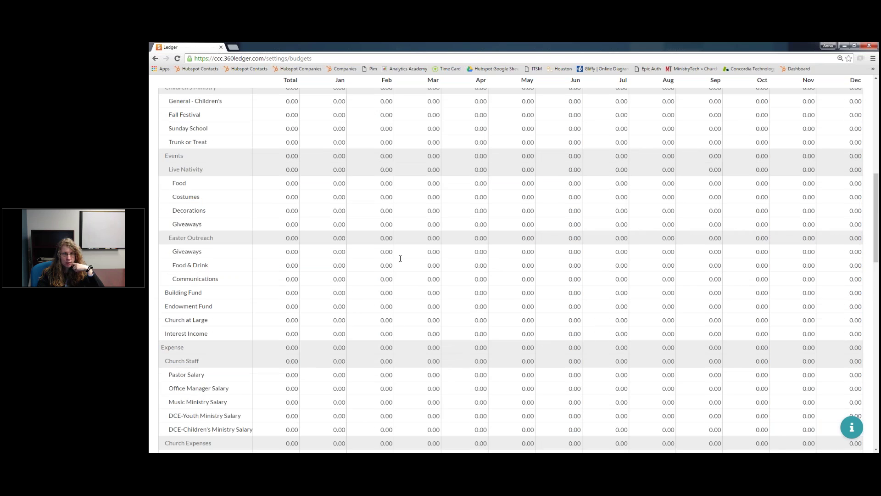
scroll(400, 258, up, 10)
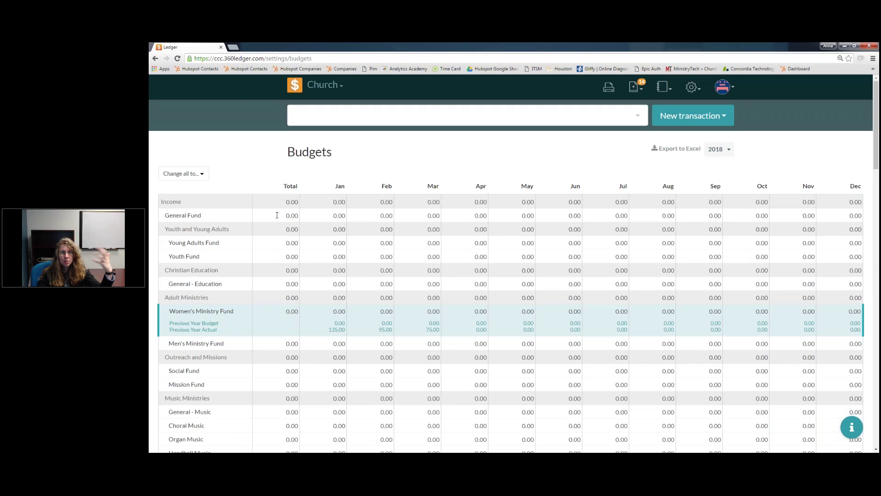
click(294, 215)
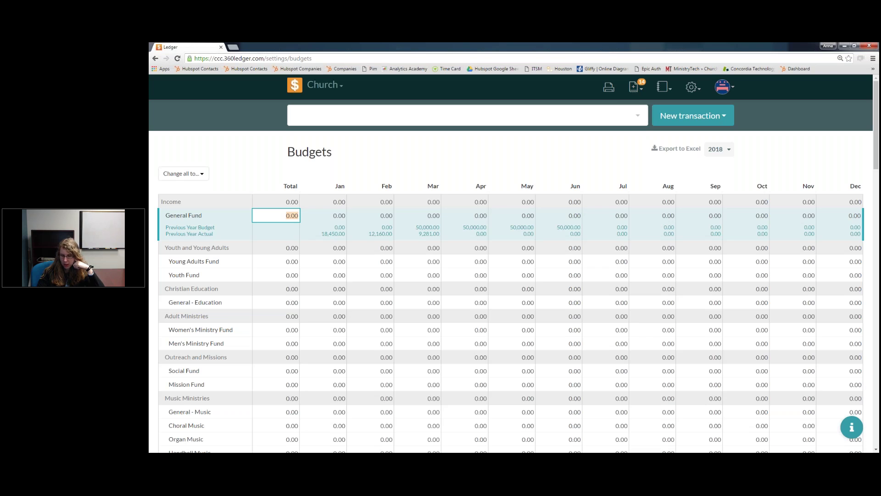
text(1)
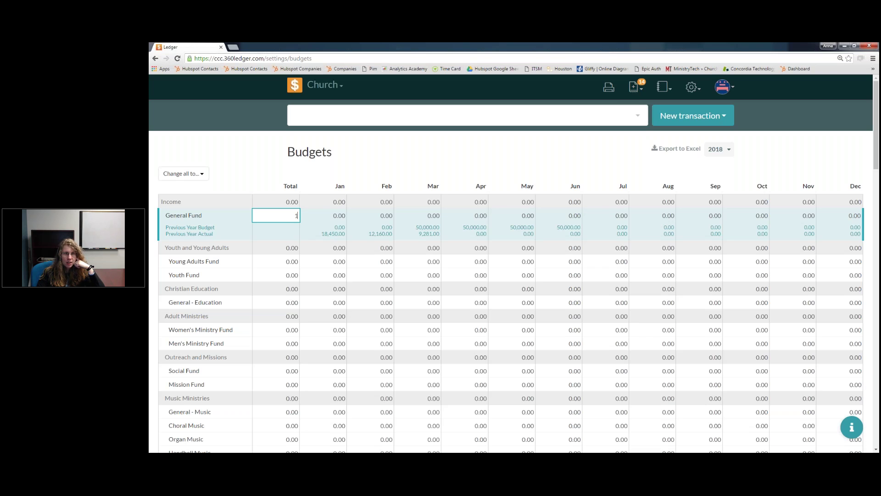
text(50000)
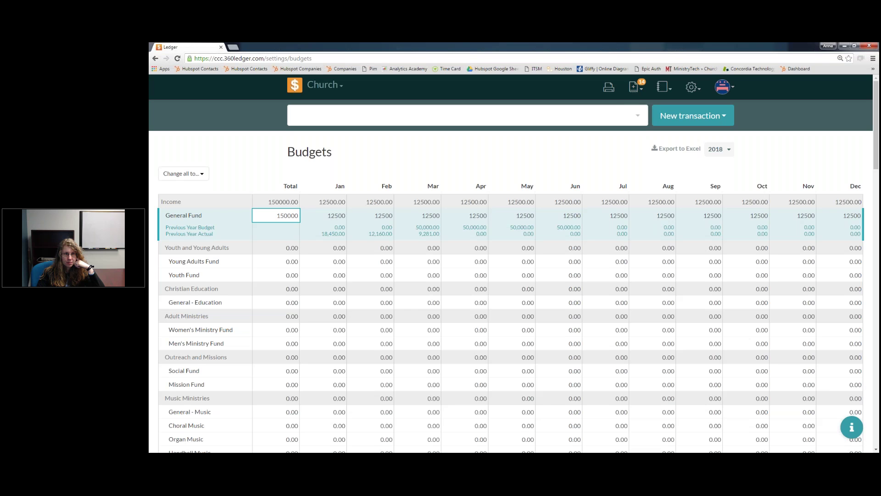
click(275, 248)
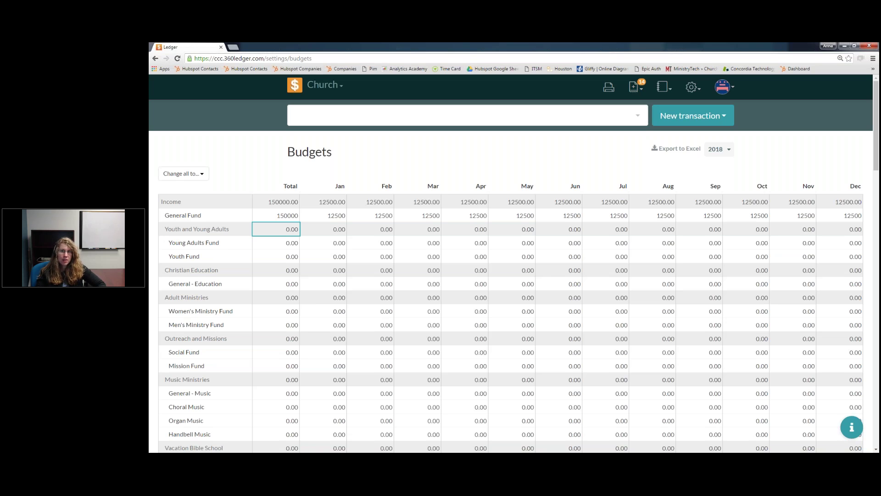
Step: Fill the whole 2018 budget with the previous year's budget figures, and export the budget to Excel
click(202, 175)
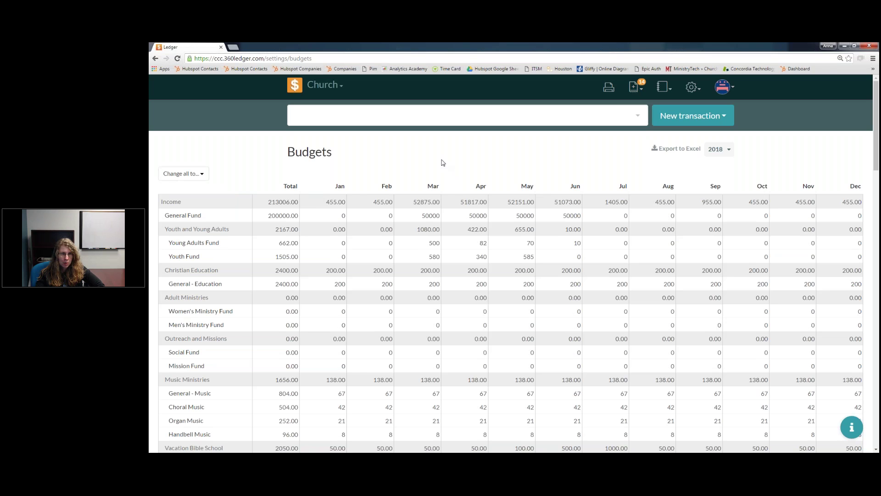
click(667, 150)
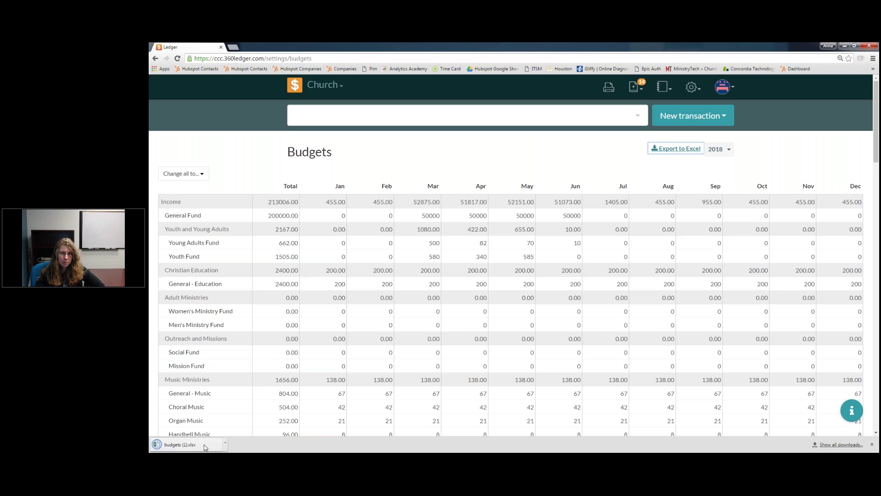
click(201, 448)
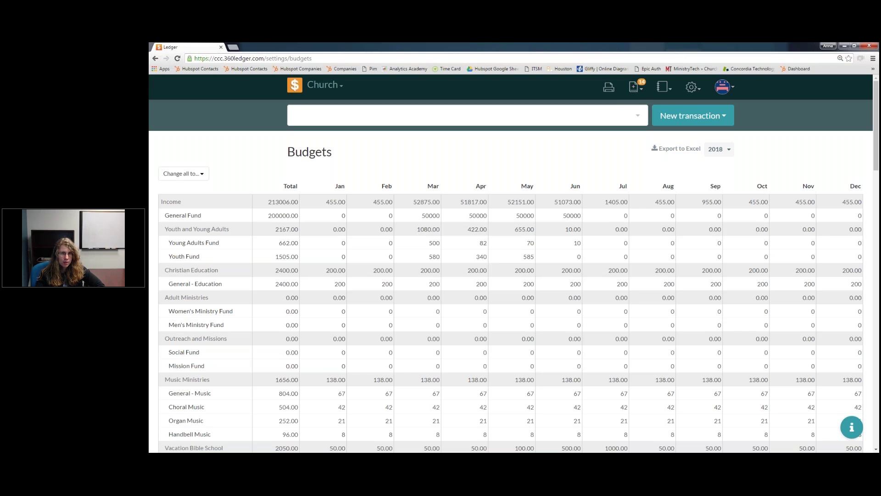
Step: Save the 2018 budget changes, and switch to Excel to enable editing in the exported budgets (1) workbook
scroll(511, 262, down, 2)
scroll(452, 236, down, 20)
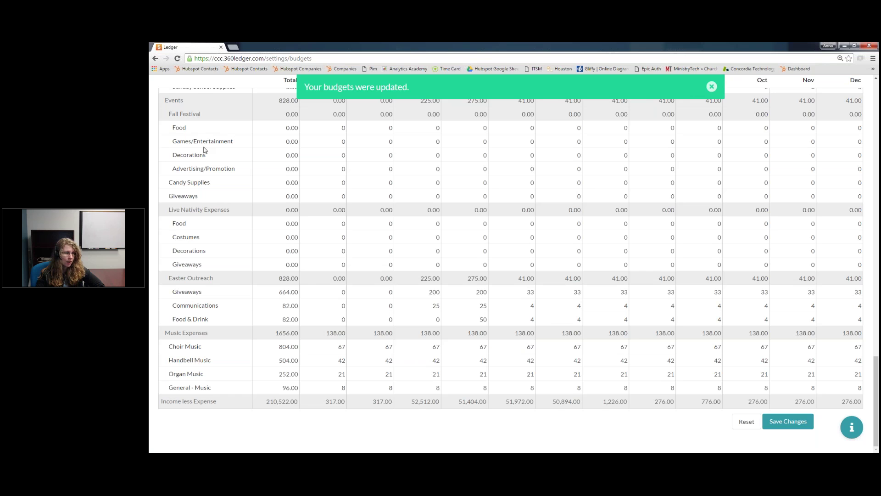
key(alt+Tab)
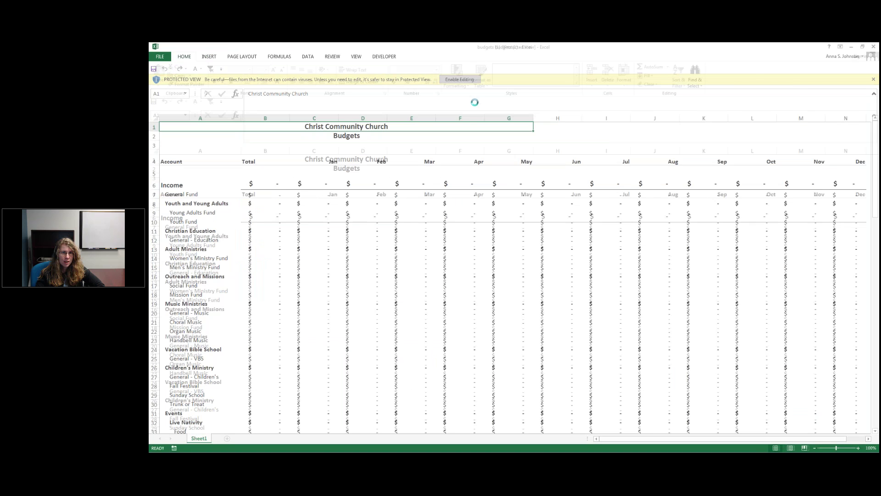
click(459, 79)
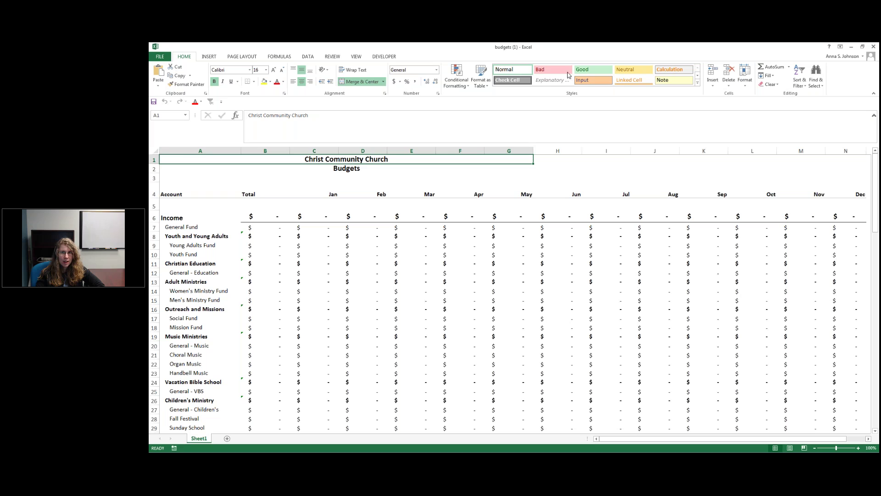
Step: Return to Ledger, export the saved 2018 budget to Excel again, and enable editing in the budgets (2) workbook
key(alt+Tab)
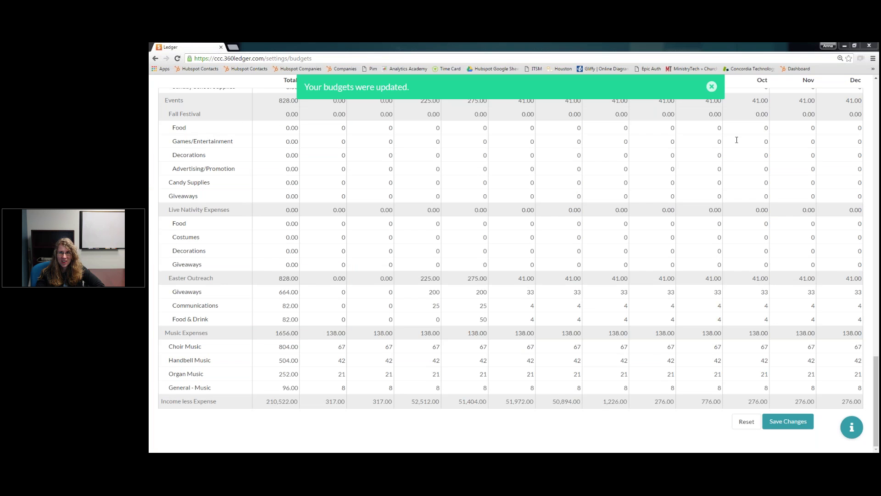
scroll(792, 182, up, 7)
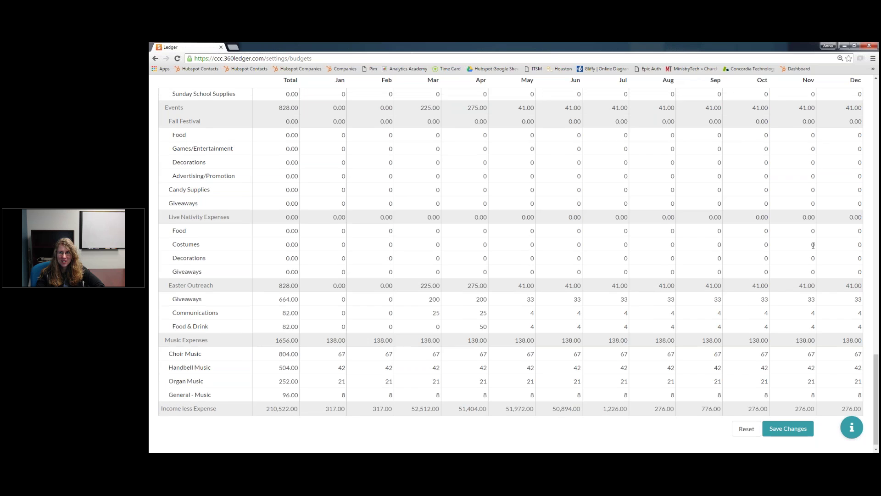
scroll(791, 182, up, 7)
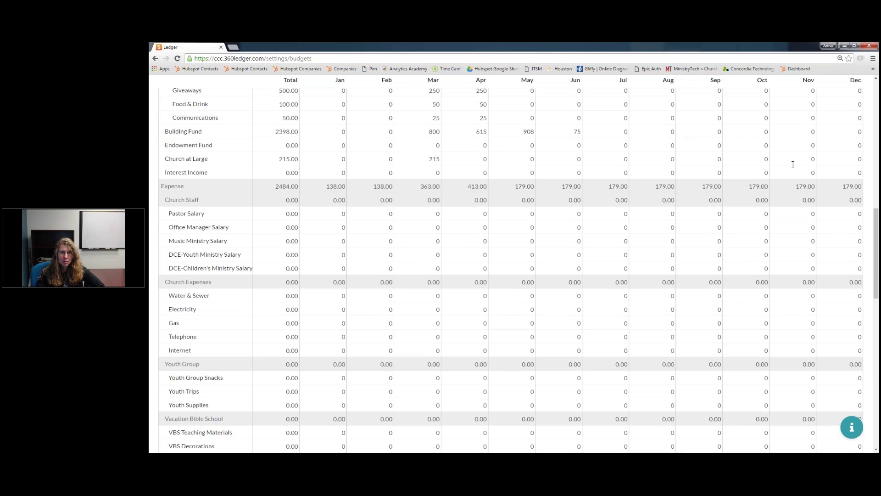
key(F5)
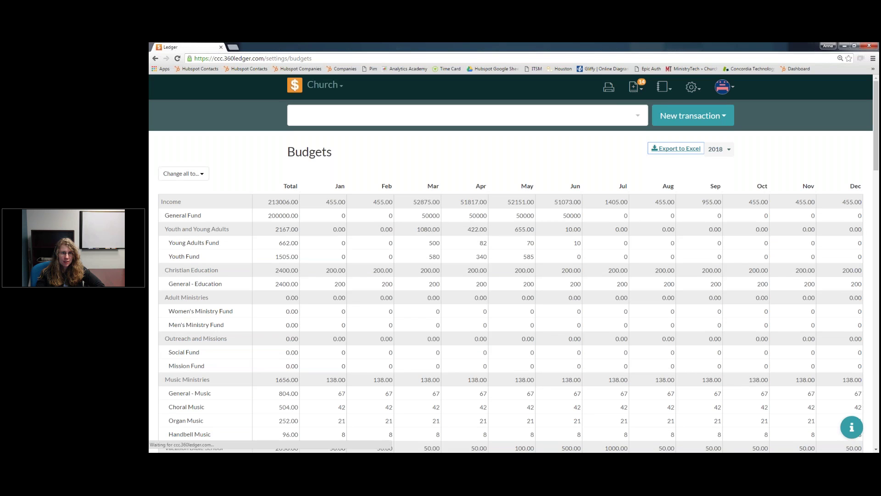
click(188, 445)
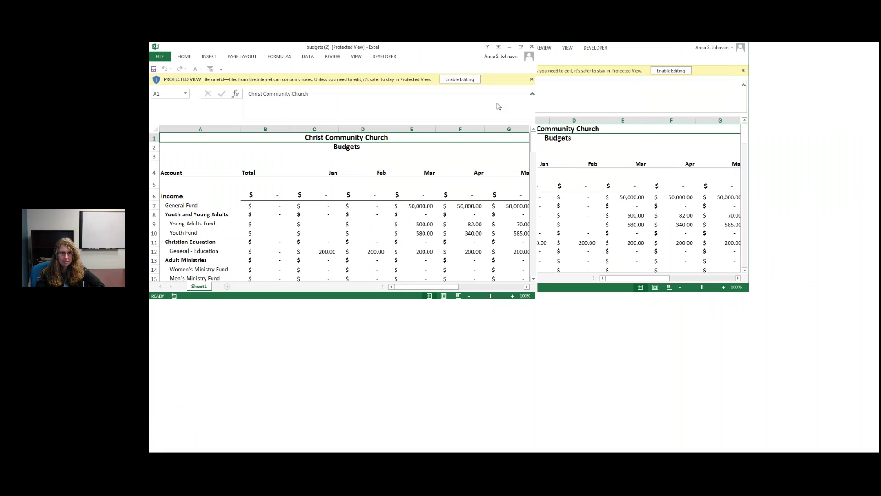
click(465, 78)
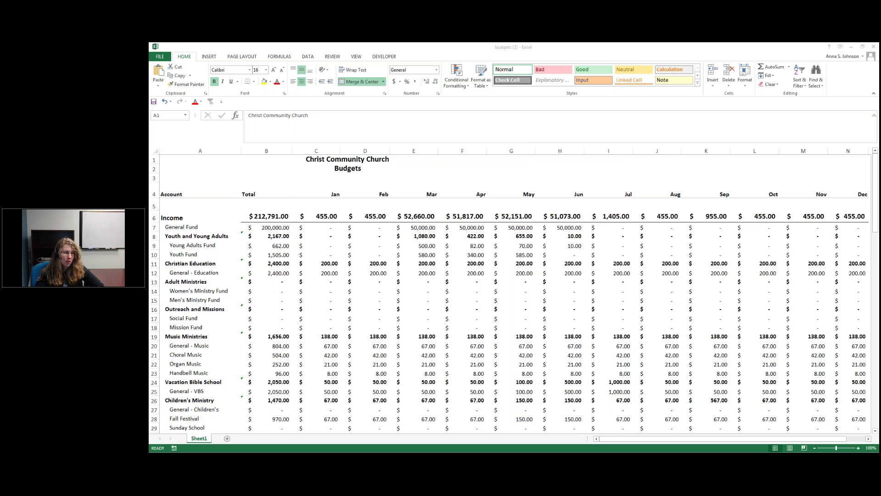
Step: Examine the Total column's formulas for Income and for Youth and Young Adults, along with the account rows they add up
click(257, 215)
click(212, 237)
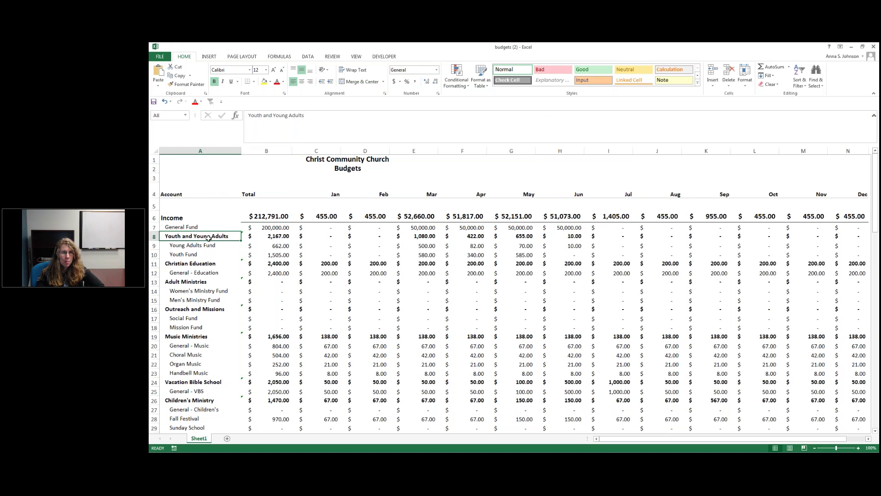
click(278, 237)
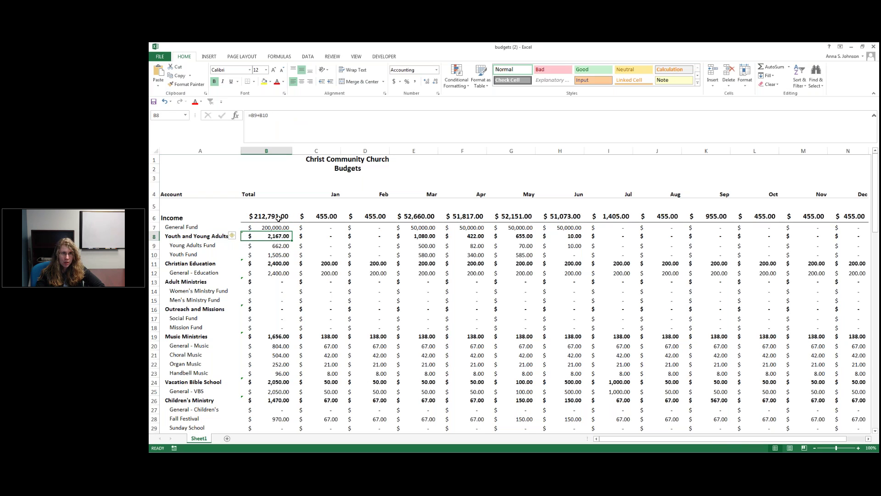
click(266, 151)
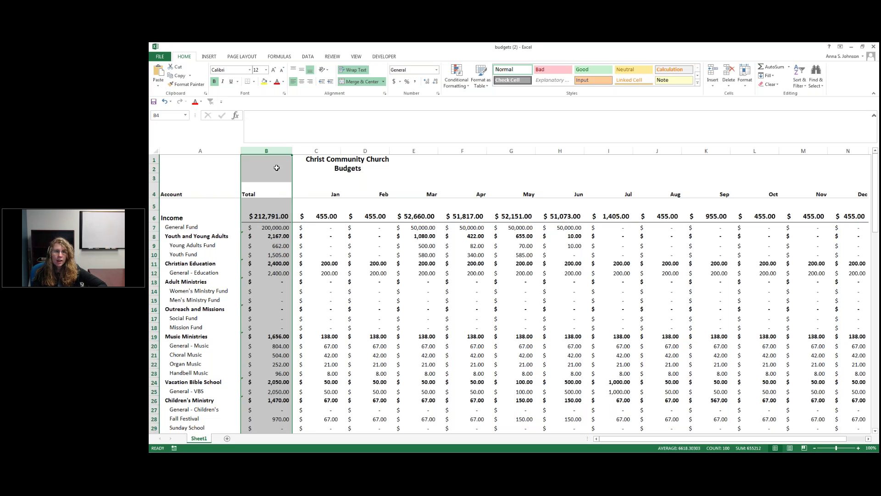
click(273, 217)
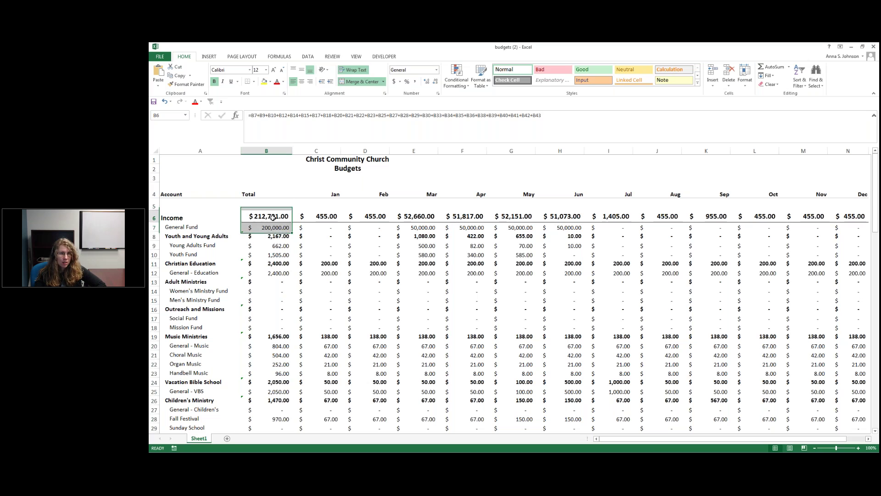
click(275, 235)
click(154, 236)
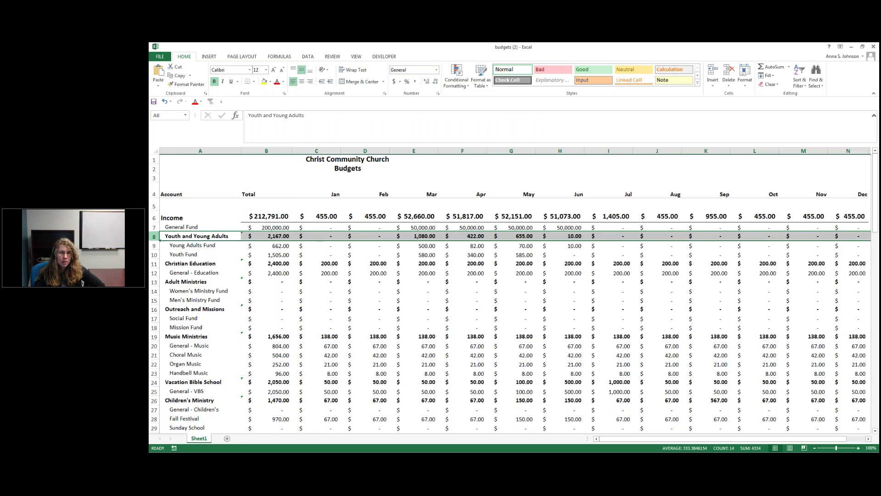
click(274, 236)
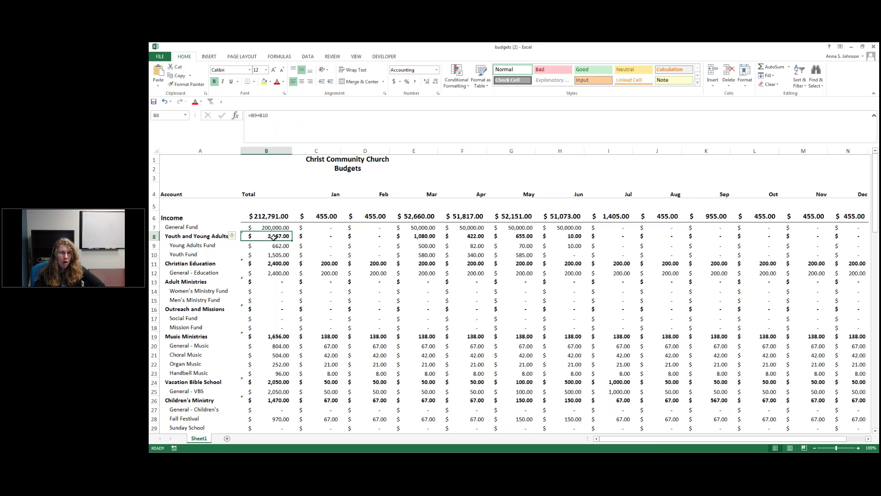
drag(277, 246, 278, 256)
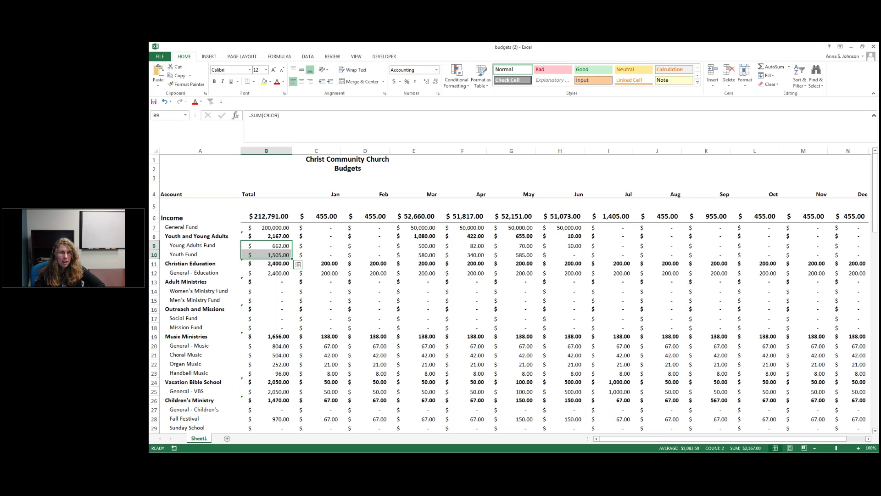
click(277, 236)
click(281, 216)
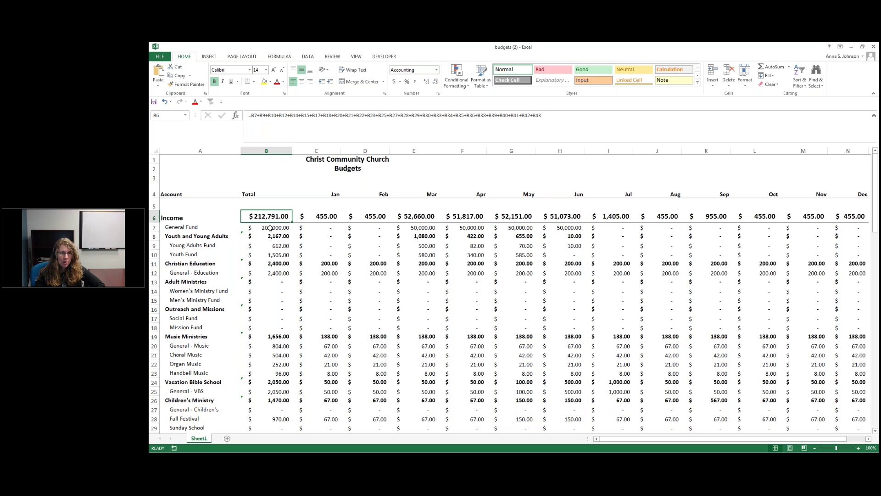
drag(271, 227, 277, 321)
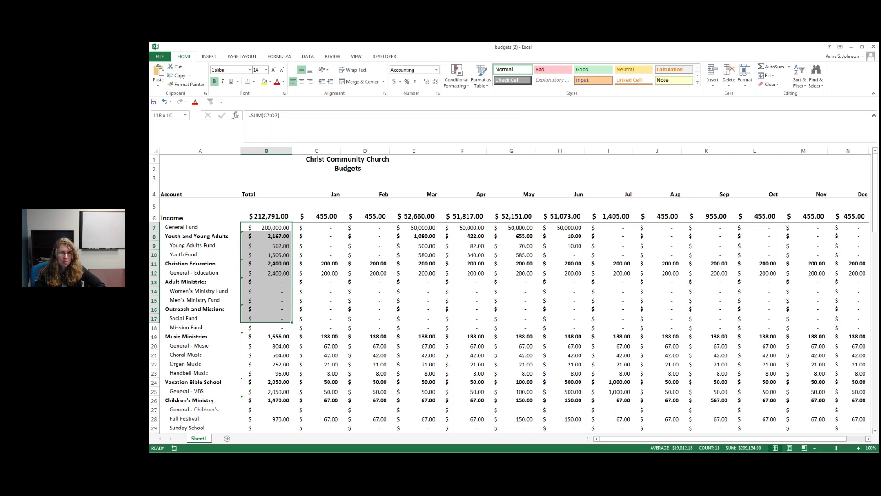
Step: Set the Young Adults Fund's total to 775, and check the parent totals above it
click(276, 246)
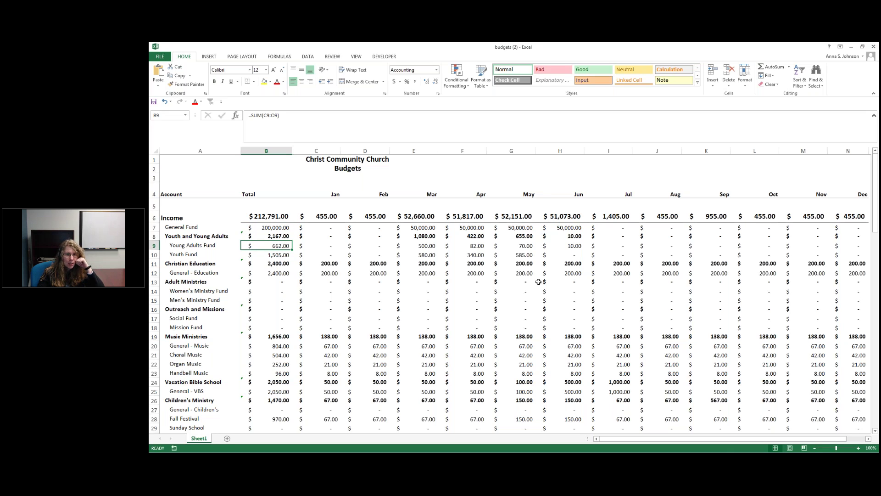
key(F2)
text(7)
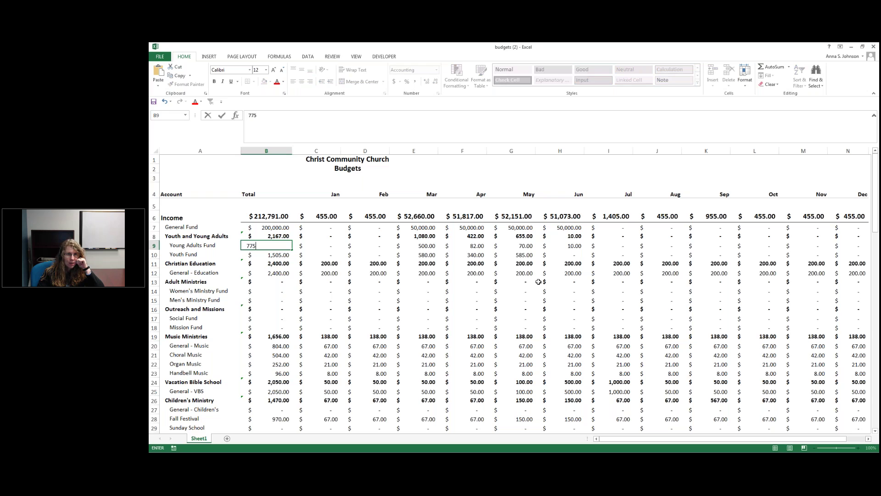
text(75)
key(Return)
key(Up)
key(Up)
key(Up)
key(Up)
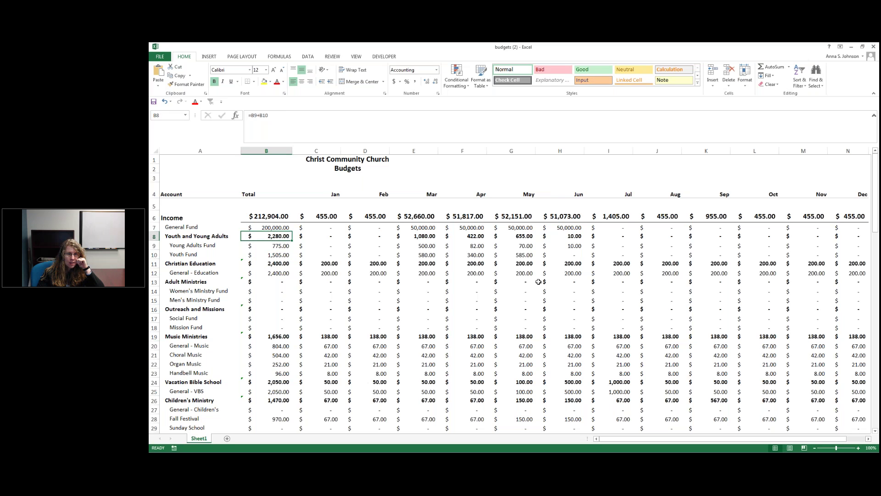
key(Up)
Step: Set the Youth Fund's total to 1500
key(Down)
key(Down)
key(Down)
key(Down)
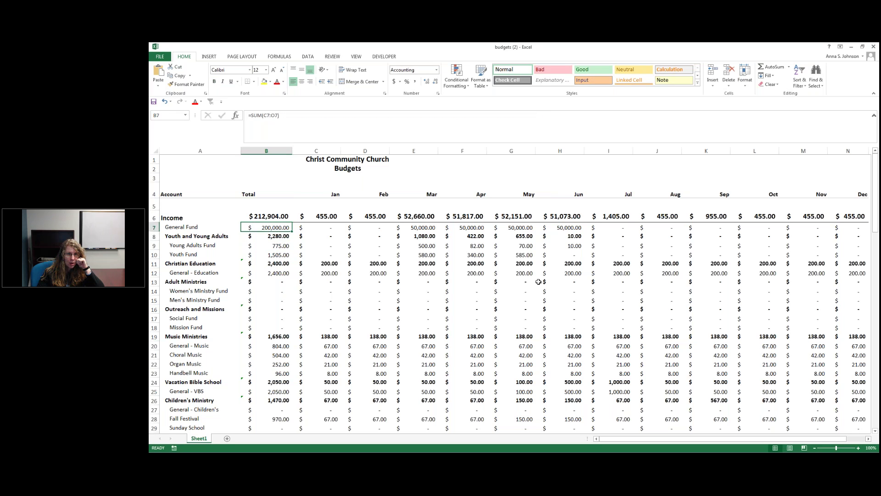
text(1500)
key(Return)
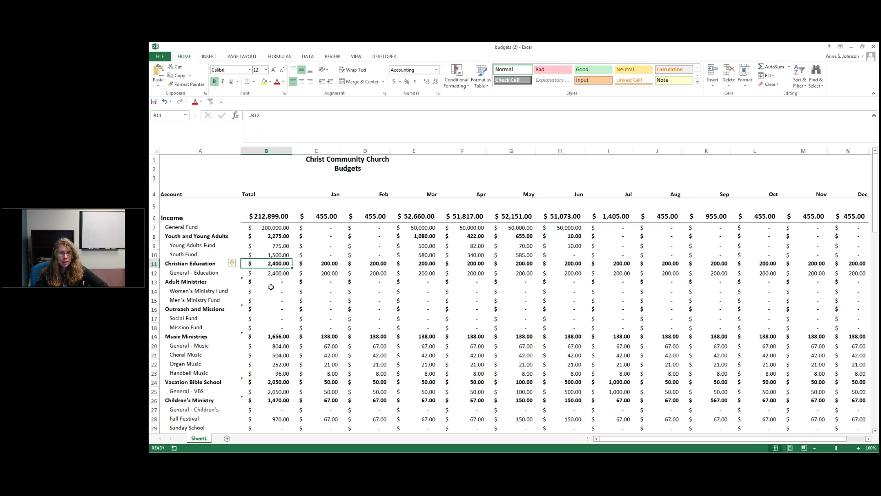
Step: Clear the monthly amounts from January through December for all rows from the General Fund down to the end
click(329, 226)
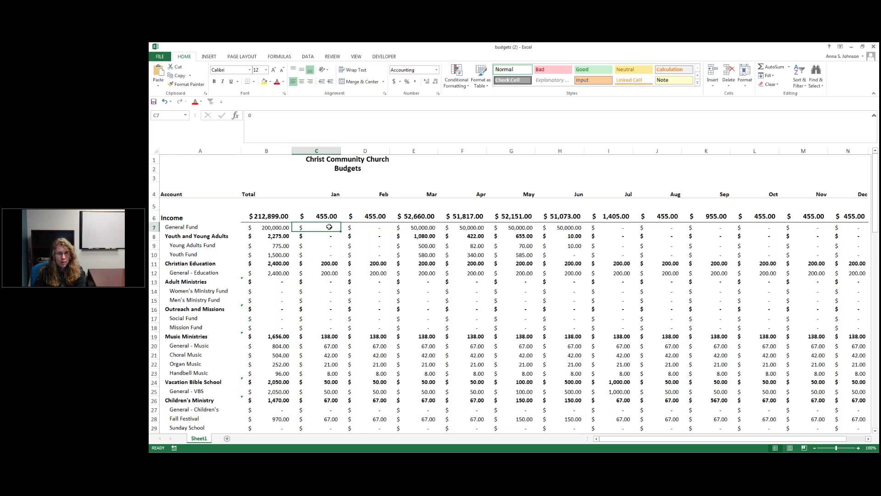
key(ctrl+shift+Down)
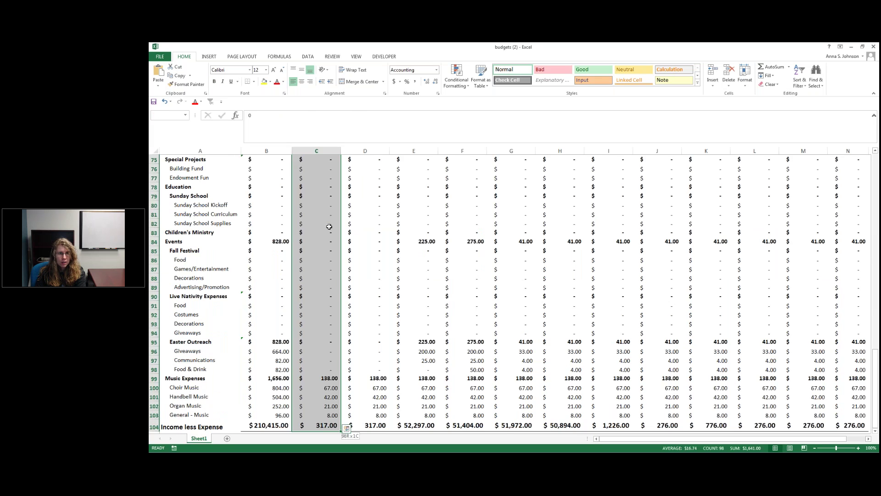
key(Up)
key(Down)
key(Left)
key(Left)
key(Down)
key(Right)
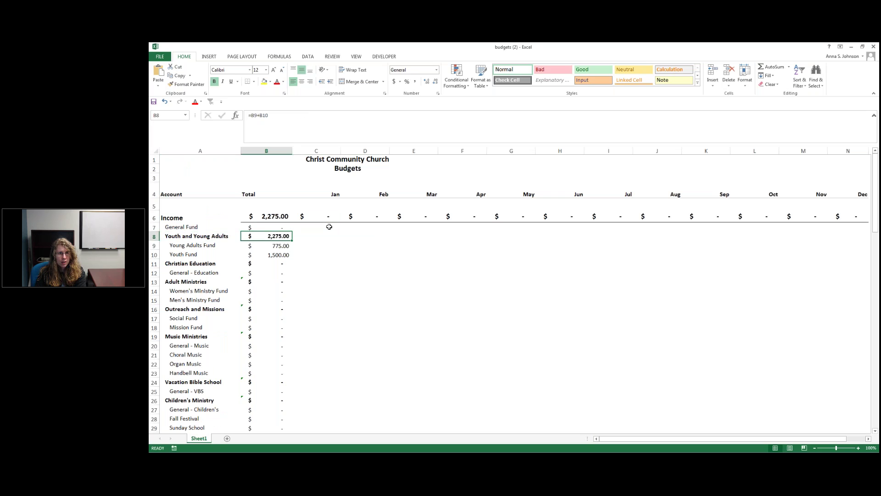
Step: Clear the Total amounts of the Young Adults Fund and the Youth Fund
key(Down)
key(Up)
key(Right)
key(Down)
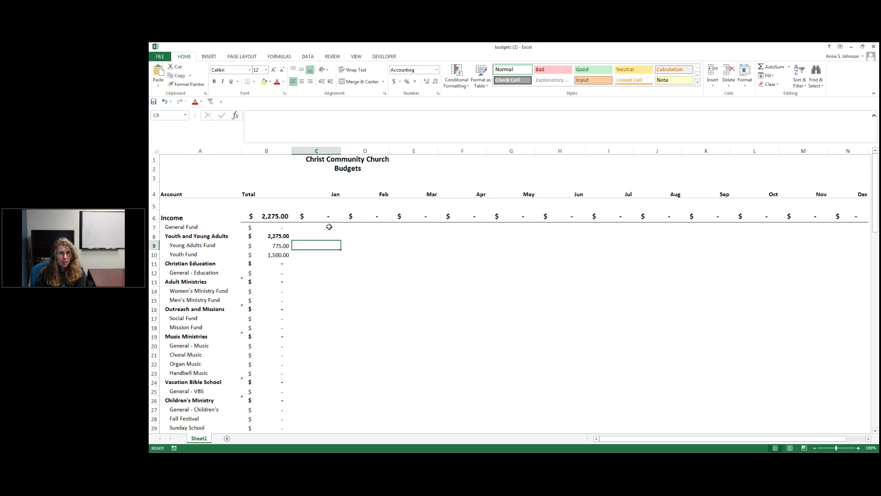
key(Left)
key(Delete)
key(Delete)
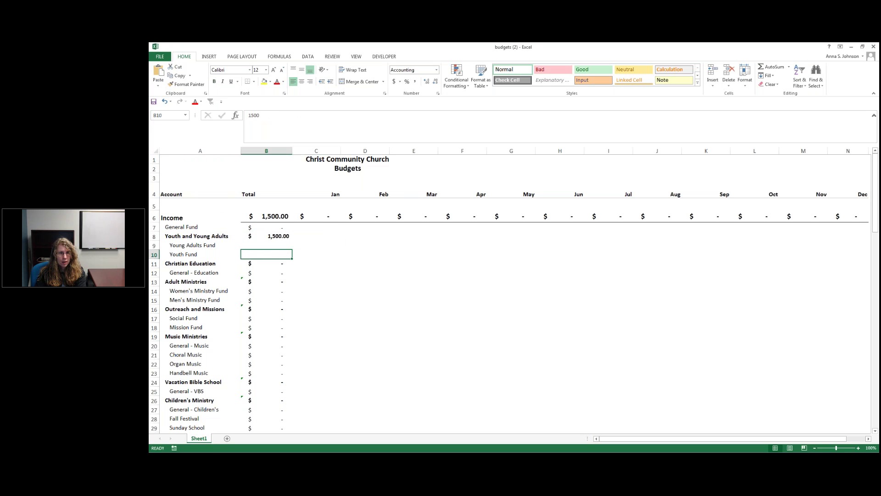
Step: Set the General Fund's January amount to 40000
key(Up)
key(Up)
key(Up)
key(Right)
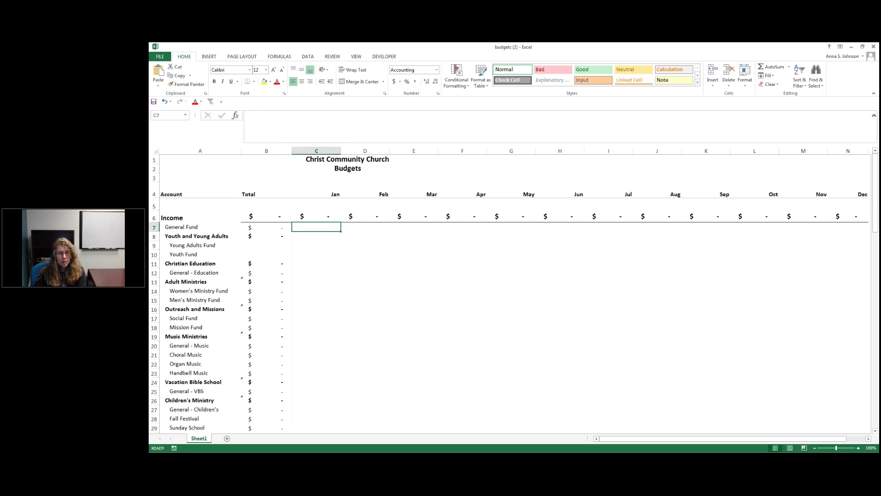
text(40000)
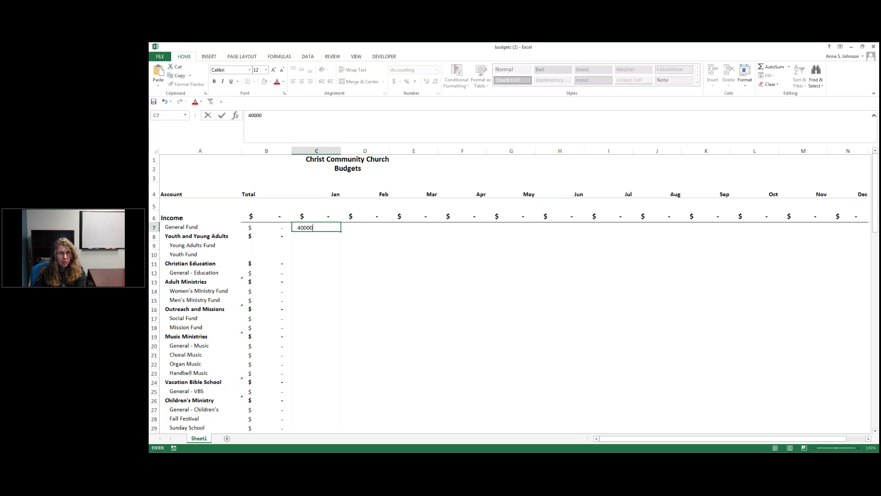
key(Return)
Step: Set the Young Adults Fund's January amount to 500
key(Down)
key(Up)
key(Down)
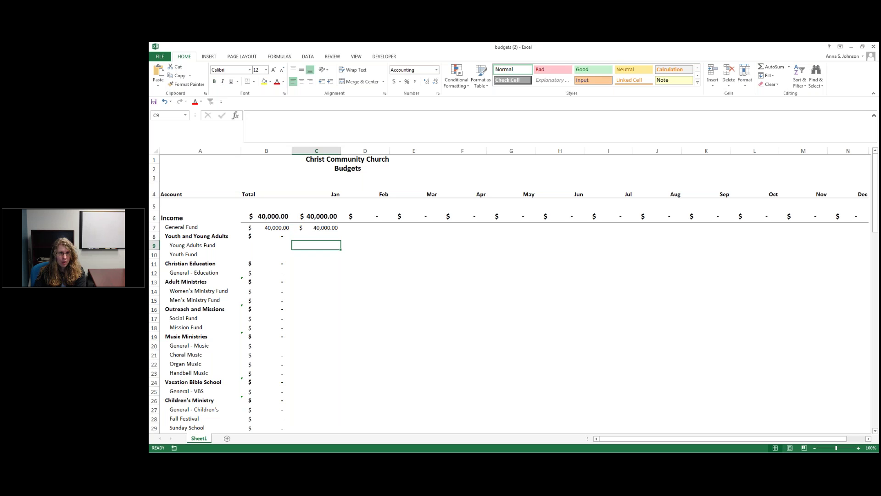
text(500)
key(ctrl+Return)
Step: Copy the Young Adults Fund's January amount into every January cell from the Youth Fund row down to the sheet's end
key(ctrl+a)
key(ctrl+c)
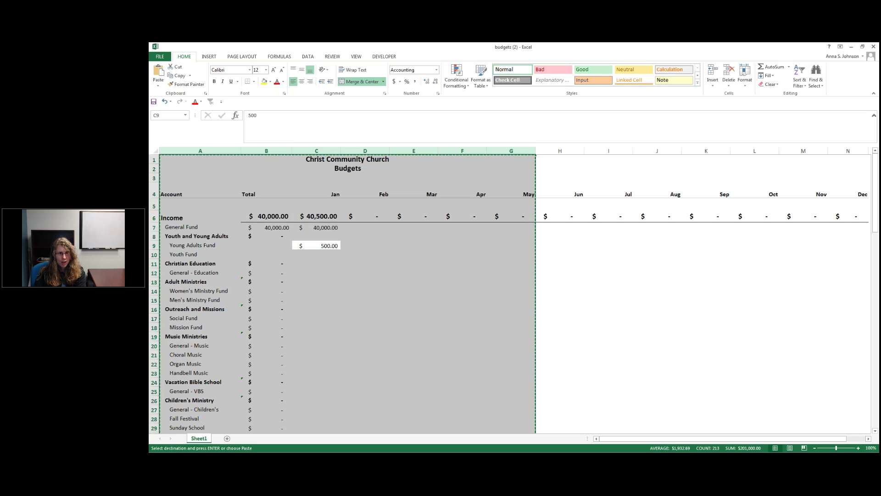
click(316, 245)
key(ctrl+c)
click(321, 252)
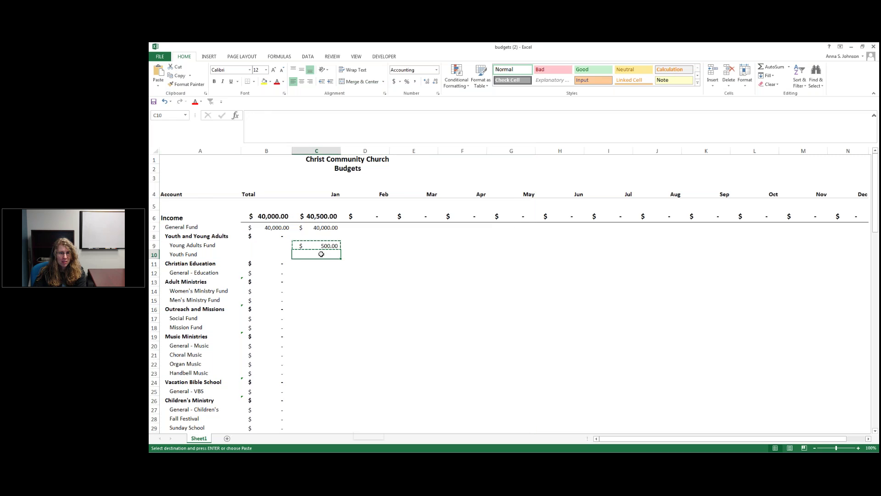
key(ctrl+shift+Down)
key(ctrl+BackSpace)
scroll(514, 302, up, 1)
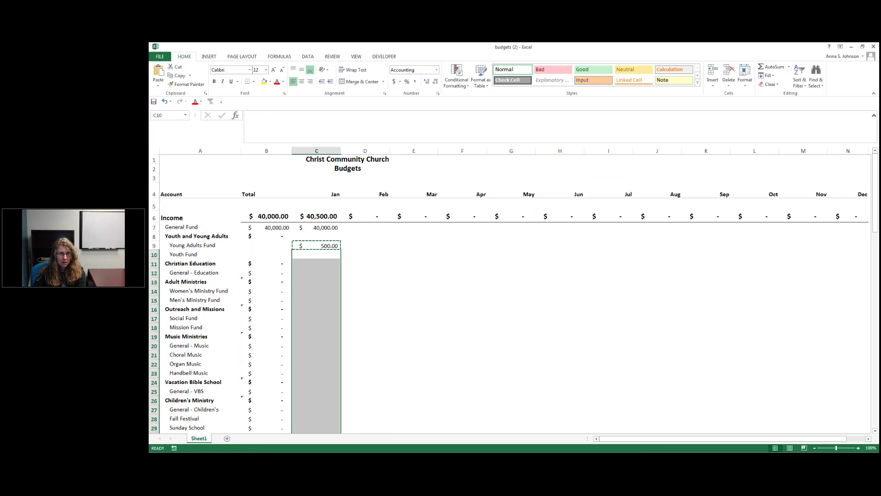
key(ctrl+v)
click(323, 257)
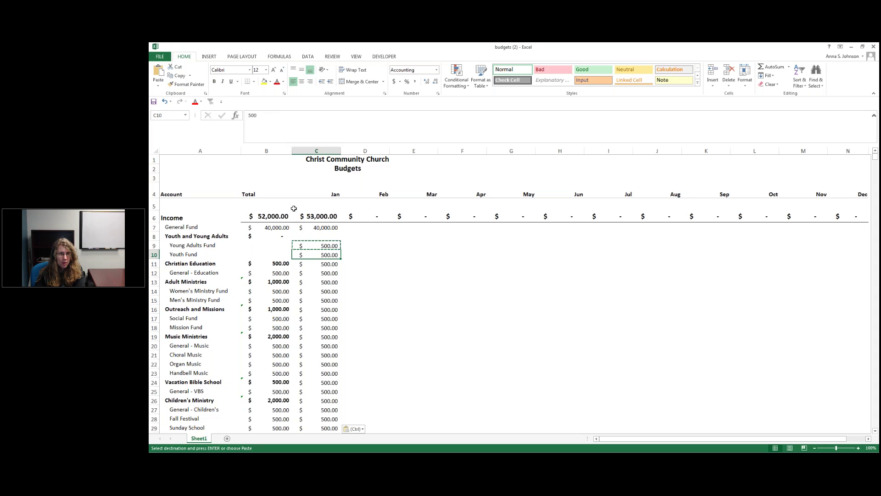
Step: Paste the Youth and Young Adults total formula into the totals of the Young Adults Fund and the Youth Fund
click(277, 244)
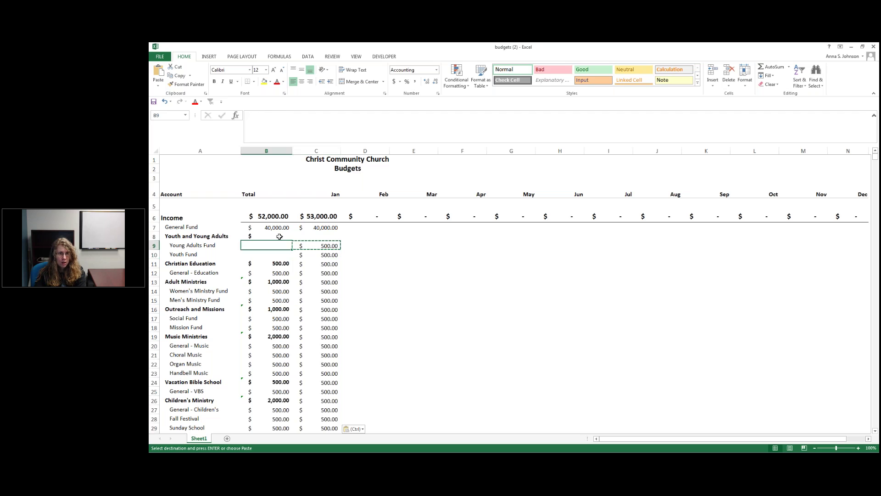
key(ctrl+z)
key(ctrl+v)
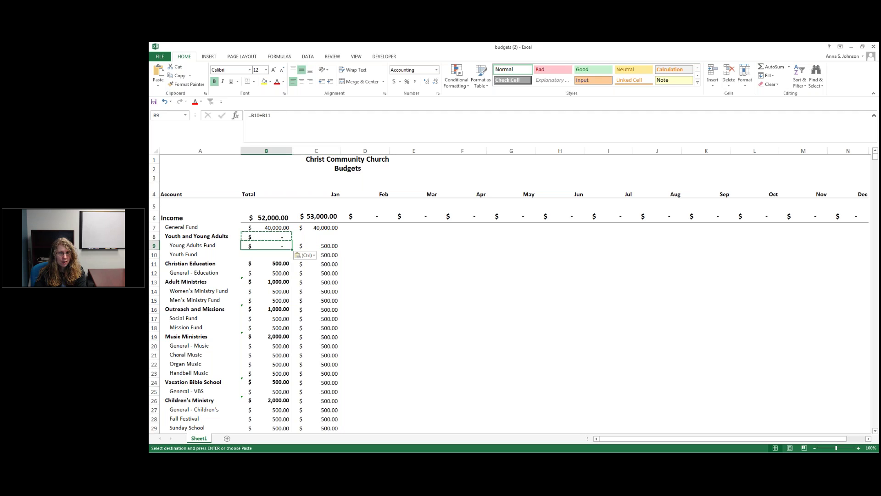
key(Down)
key(ctrl+v)
click(334, 248)
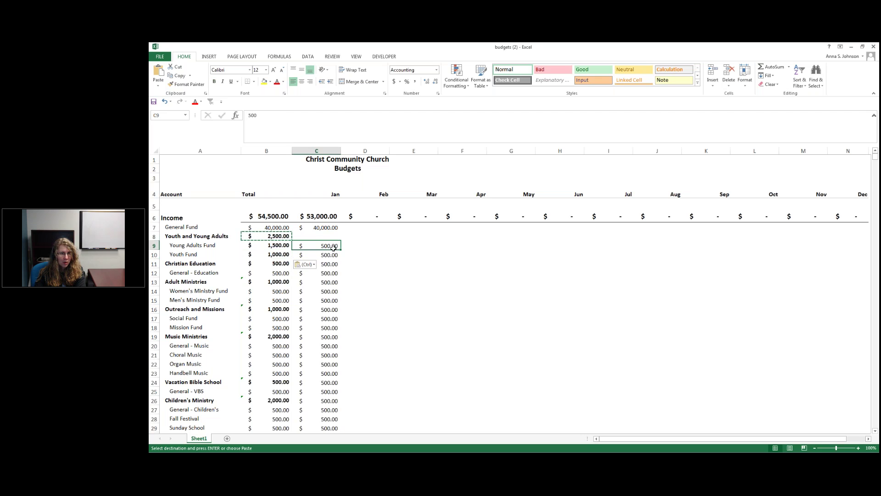
Step: Clear the pasted formula from the Young Adults Fund's total
click(275, 246)
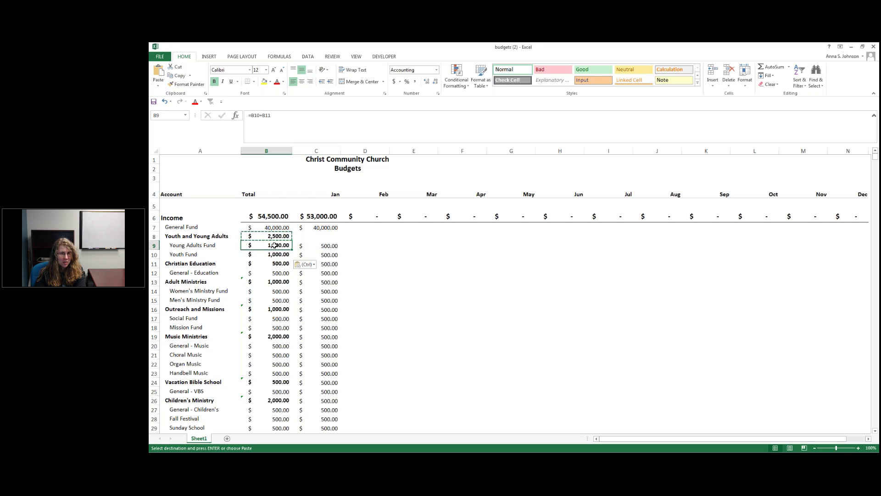
key(Delete)
key(Right)
Step: Copy the General - Education total formula into the totals of the Young Adults Fund and the Youth Fund
click(275, 246)
key(Down)
key(Down)
key(Down)
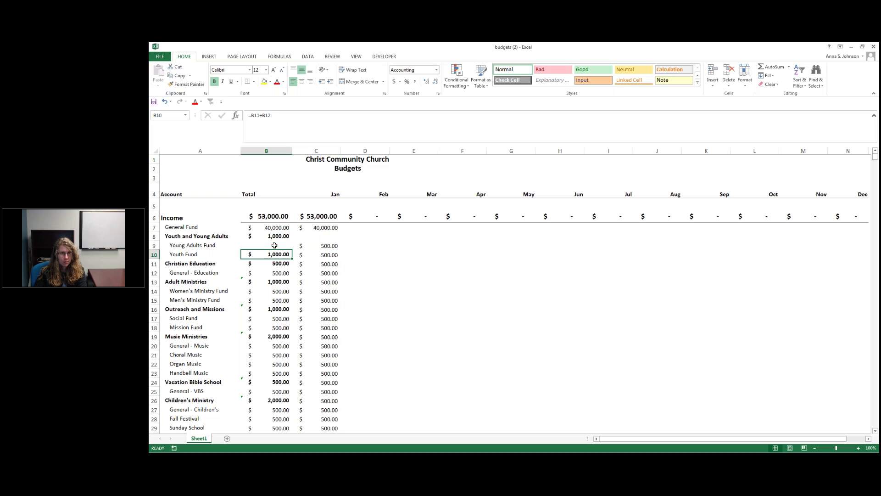
key(ctrl+c)
click(275, 245)
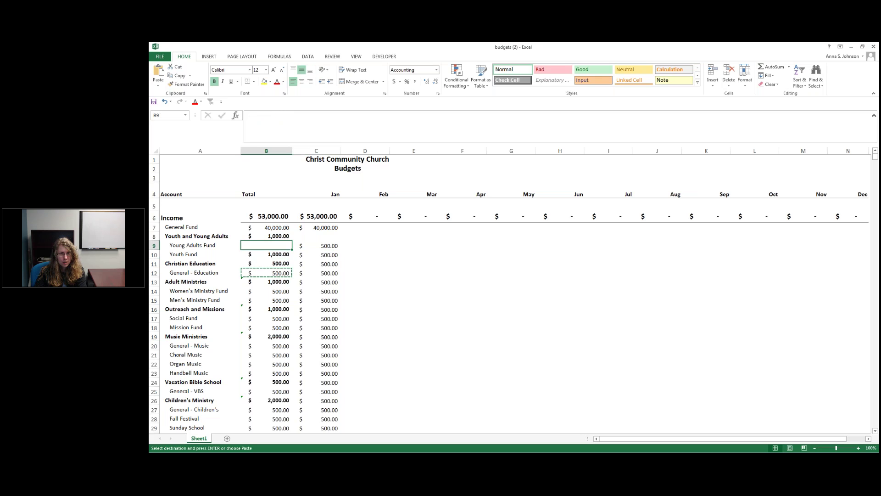
key(ctrl+v)
key(ctrl+c)
key(Down)
key(ctrl+v)
key(Up)
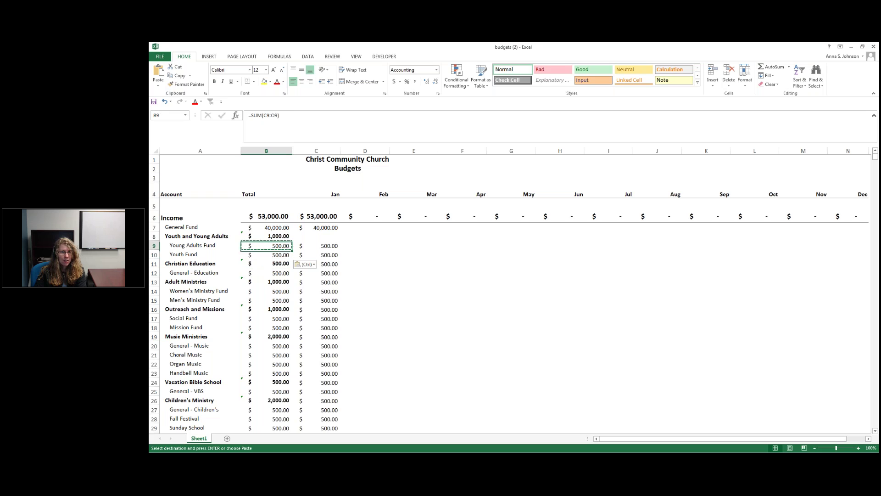
Step: Set the General Fund's February amount to 400000
key(Right)
key(Right)
key(Up)
click(365, 227)
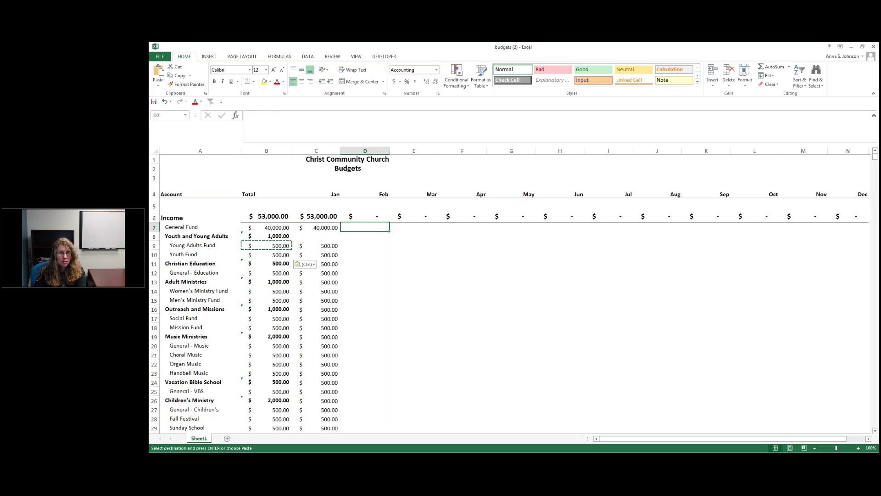
text(400000)
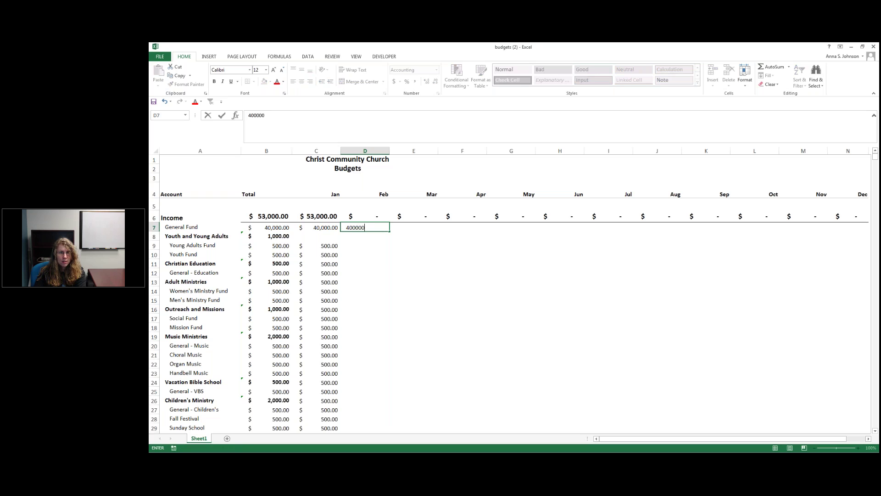
key(Return)
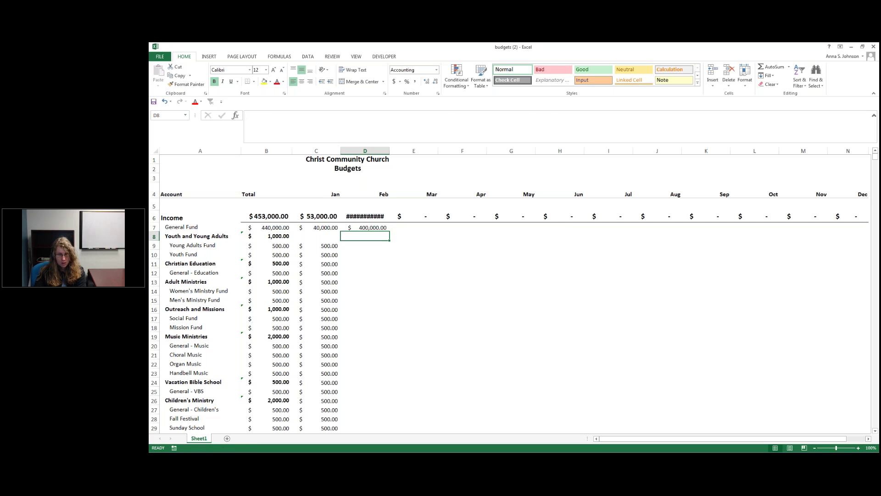
Step: Reduce the General Fund's February amount to 400
double_click(346, 227)
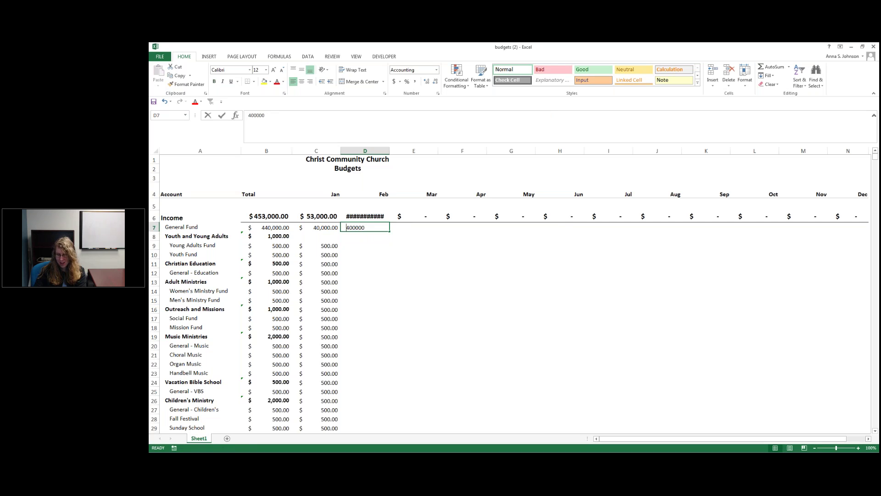
key(BackSpace)
key(BackSpace)
key(BackSpace)
key(Return)
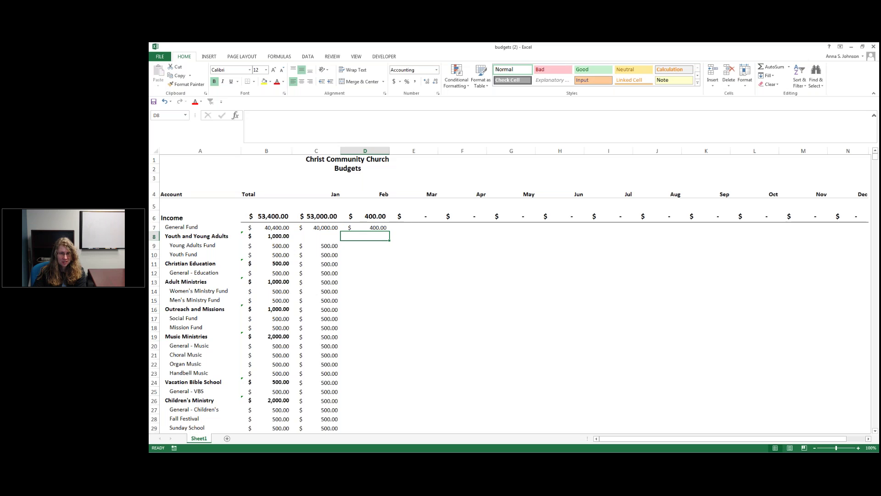
click(365, 227)
key(ctrl+c)
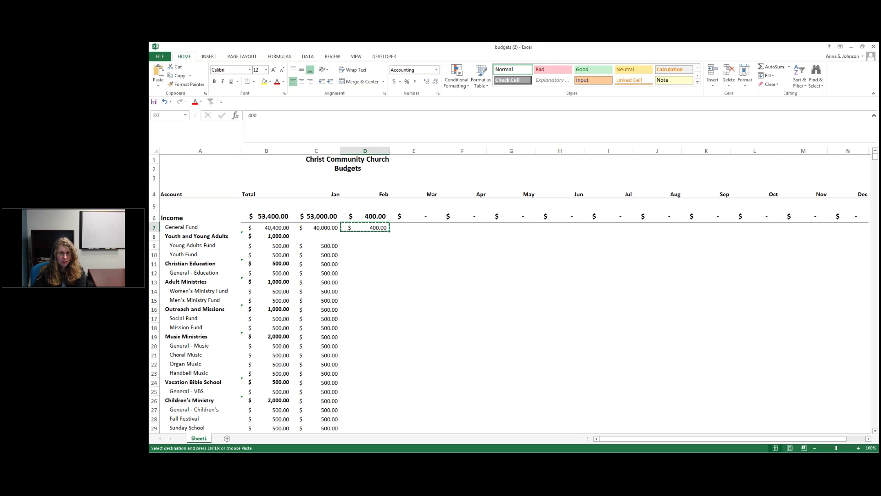
key(ctrl+Down)
key(Up)
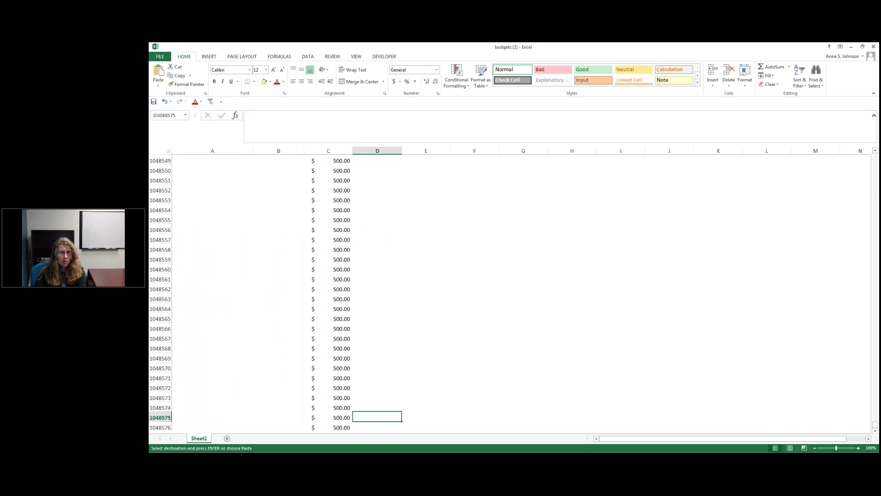
key(ctrl+Up)
click(317, 282)
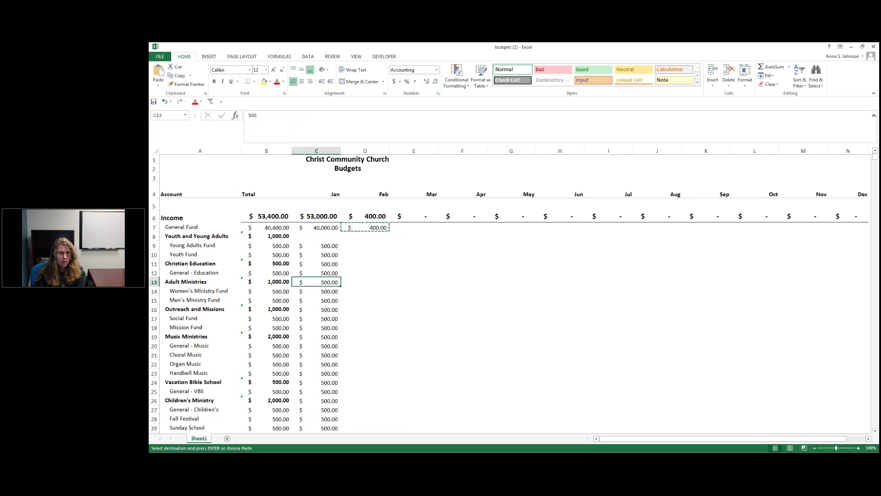
Step: Try to copy the Young Adults Fund's January amount down the February column from the same row to the sheet's end
click(333, 245)
key(ctrl+c)
click(366, 247)
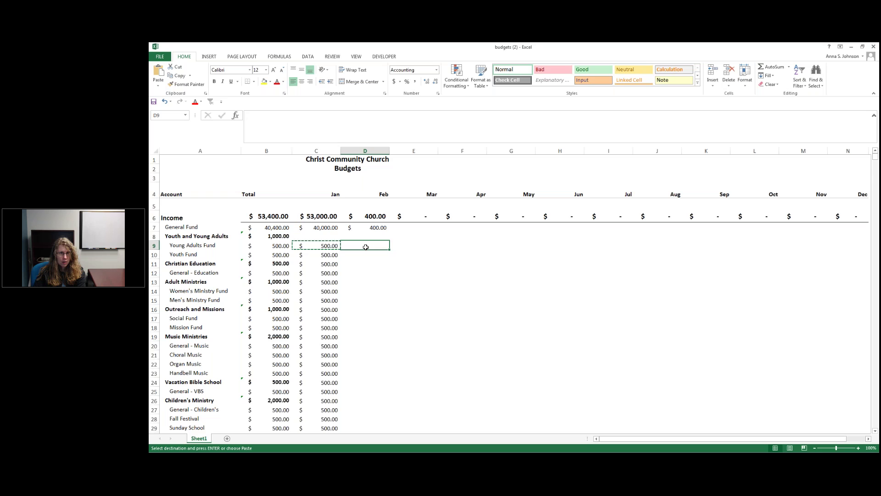
key(ctrl+shift+Down)
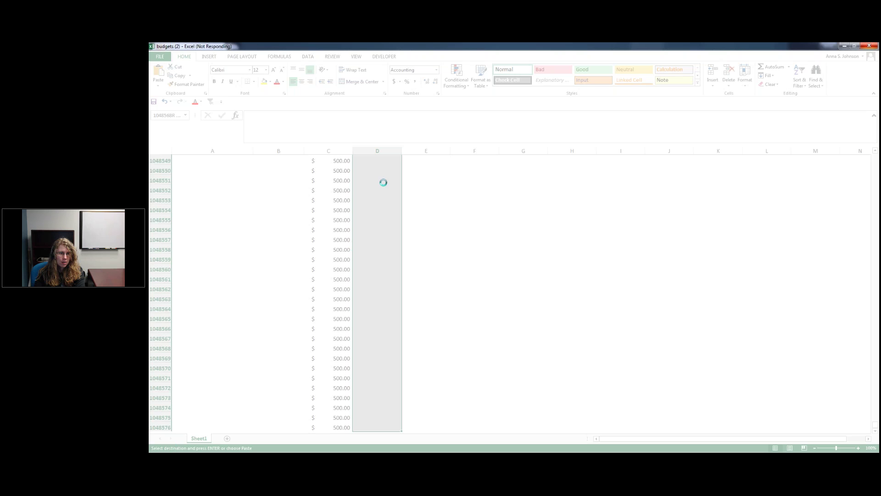
Step: Restart the unresponsive Excel and return to the recovered budgets workbook
click(871, 47)
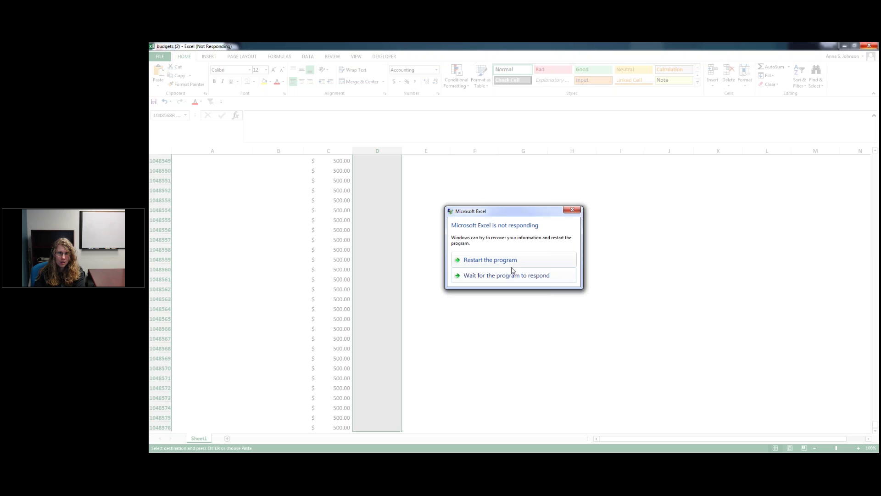
click(515, 260)
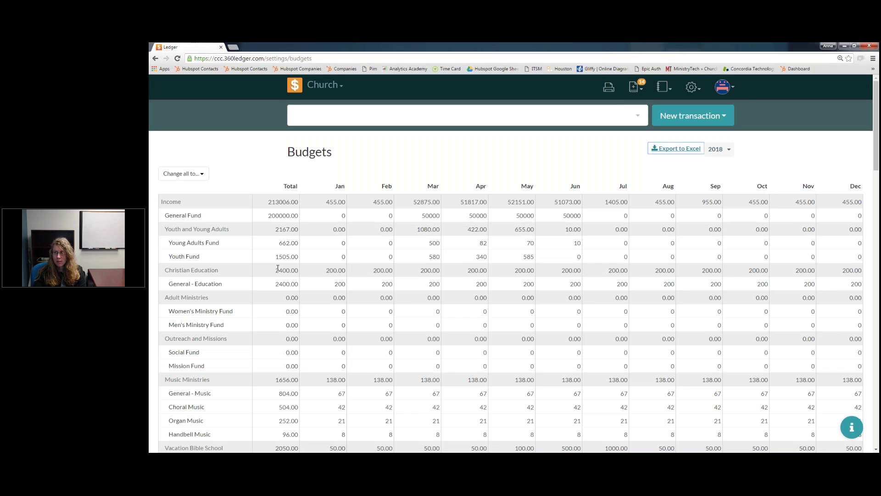
click(289, 279)
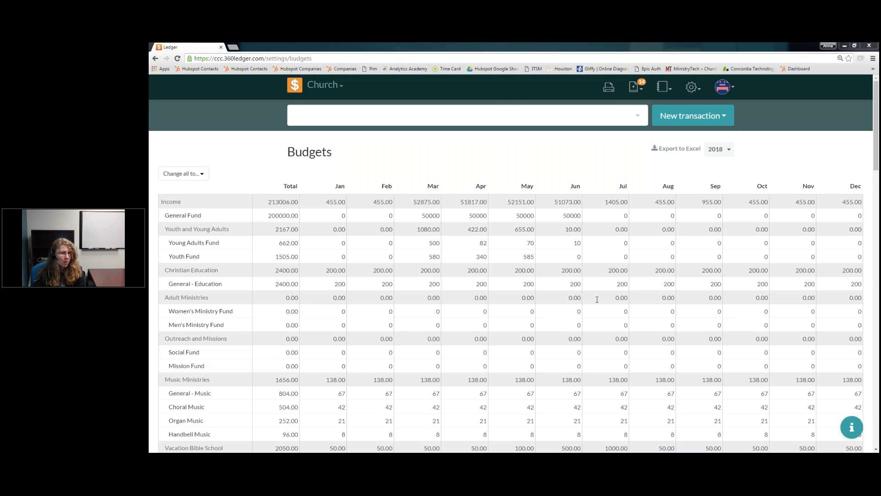
key(alt+Tab)
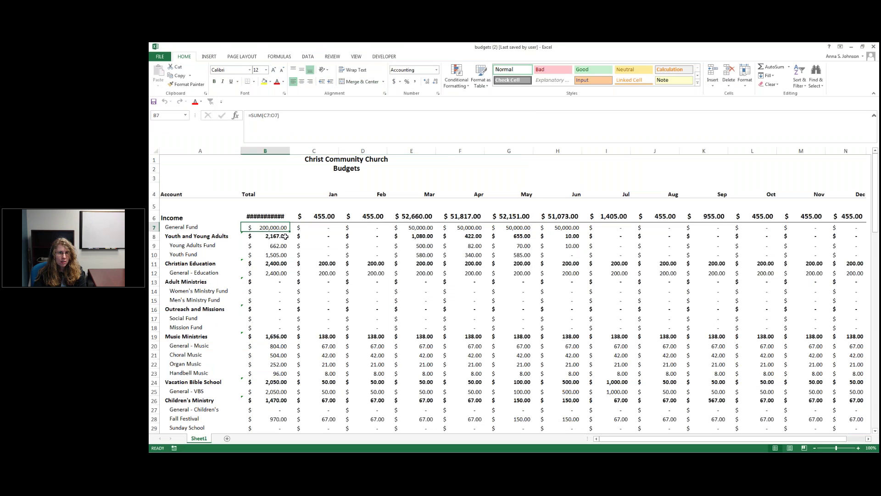
Step: Set the January amounts of the Young Adults Fund and the Youth Fund to 500 each
click(337, 238)
key(Down)
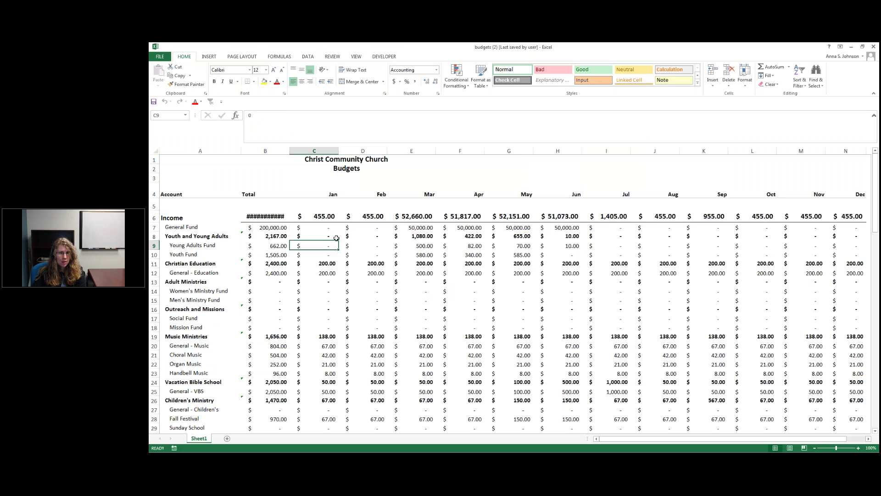
text(500)
key(Return)
text(500)
key(Return)
Step: Set the January amount in the Adult Ministries row to 500
key(Down)
key(Down)
text(5)
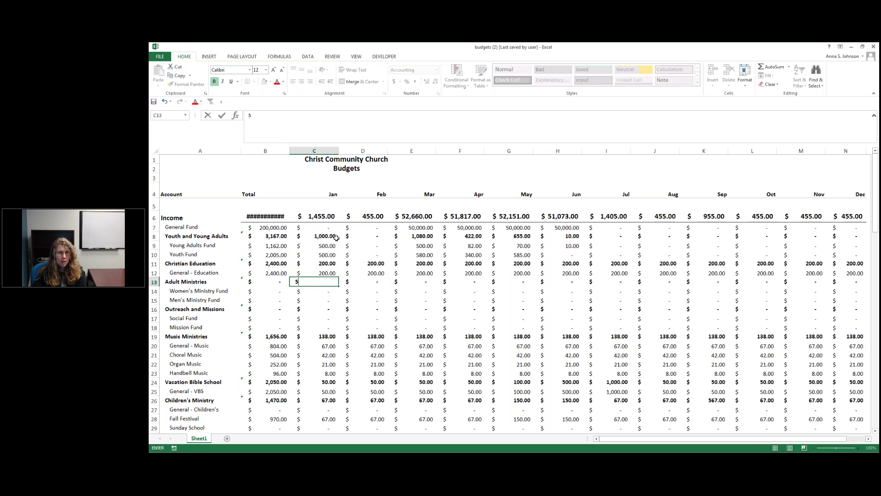
text(00)
key(Return)
Step: Copy the Adult Ministries January amount to the Women's Ministry Fund and Men's Ministry Fund rows
key(Up)
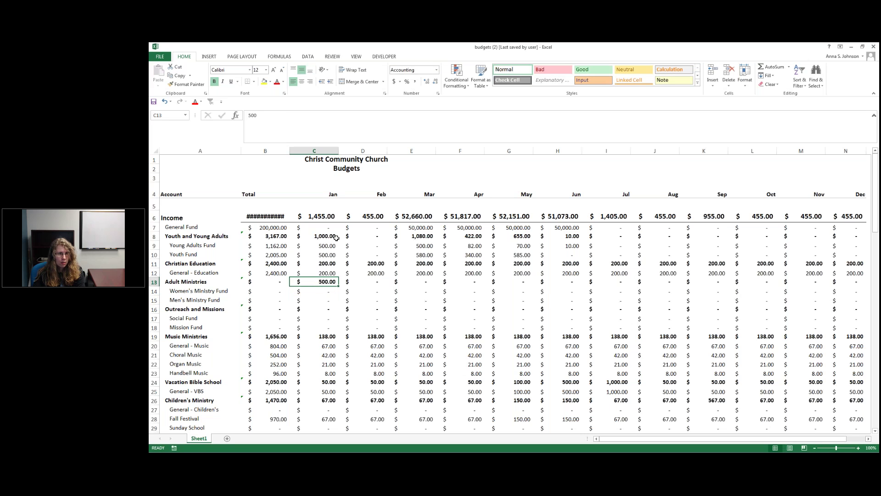
key(ctrl+c)
drag(315, 290, 316, 301)
key(ctrl+v)
Step: Set the January amounts to 500 for Outreach and Missions, 500 for the Social Fund and 50 for the Mission Fund
click(322, 307)
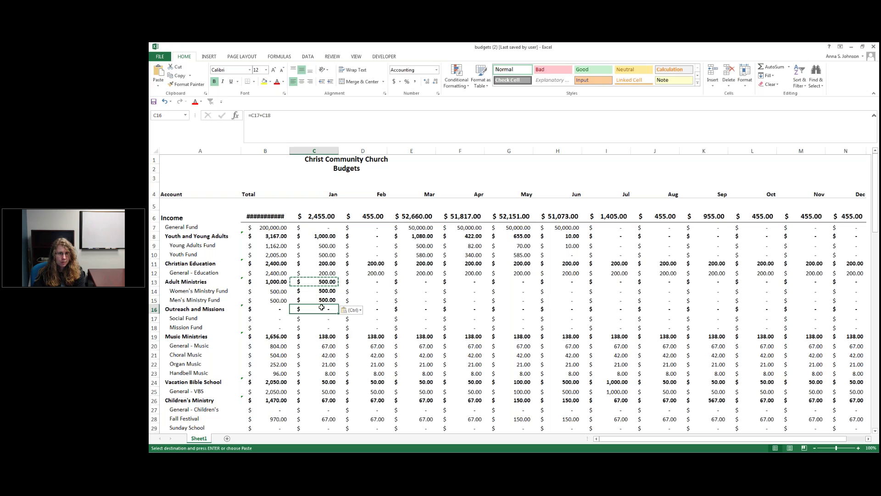
text(500)
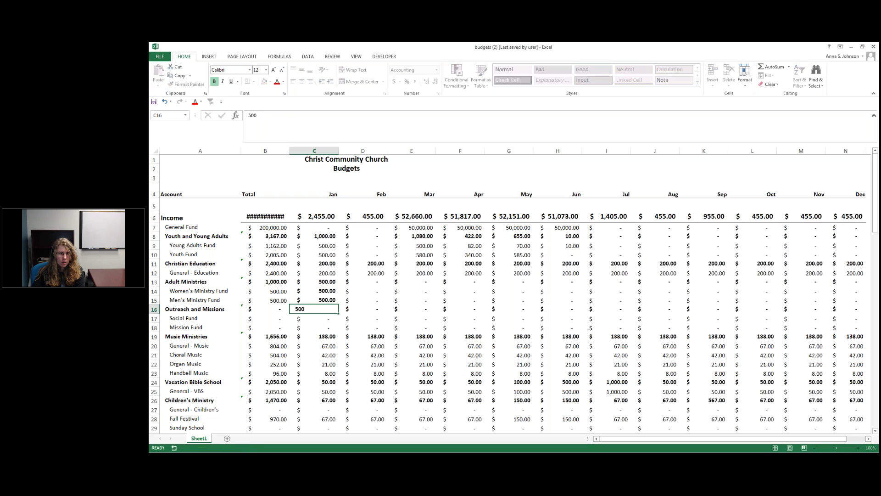
key(Return)
text(500)
key(Return)
text(50)
key(Return)
key(Return)
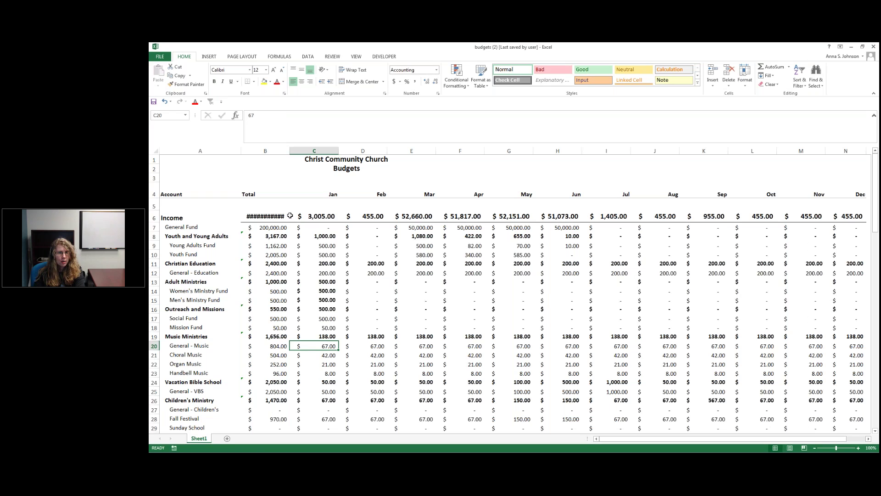
Step: Widen the Total column and copy the budget amounts from the Income total through the December column, including the rows below
drag(289, 152, 292, 151)
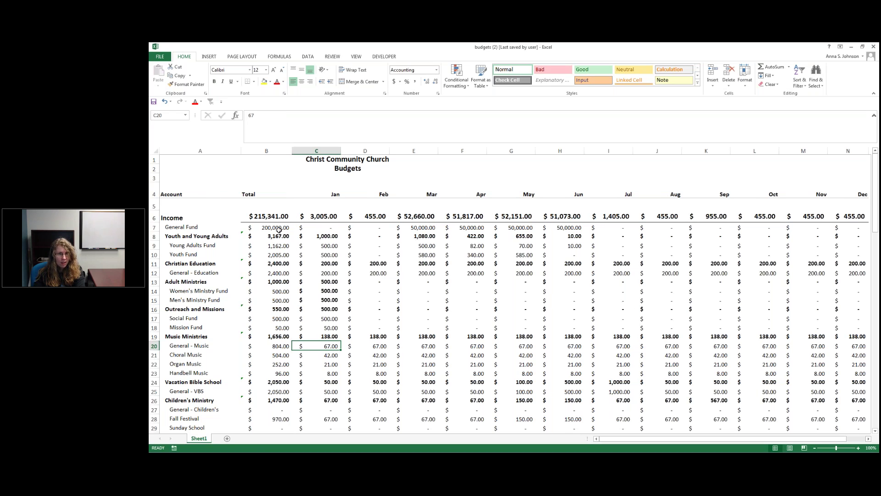
click(278, 228)
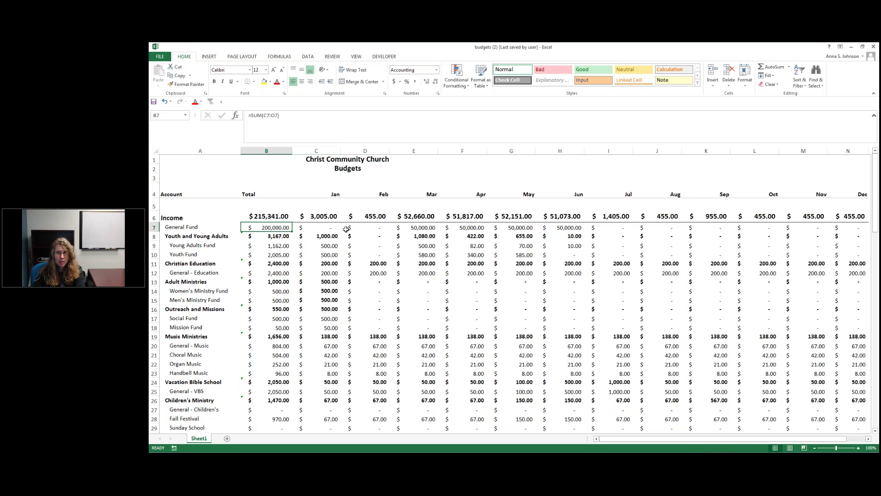
shift+click(479, 250)
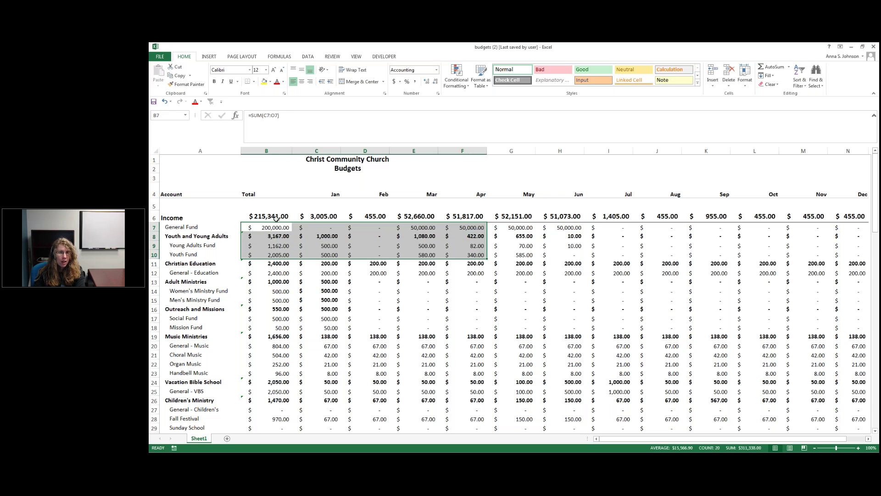
drag(276, 219, 573, 397)
drag(553, 365, 629, 427)
key(ctrl+c)
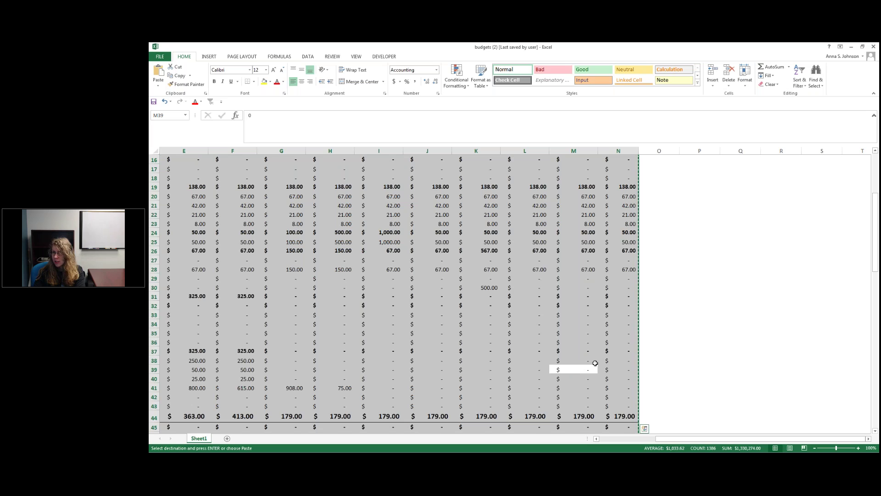
Step: Switch to the Ledger Budgets page and paste the copied amounts into the 2018 budget, starting at the Income total
click(852, 48)
click(265, 202)
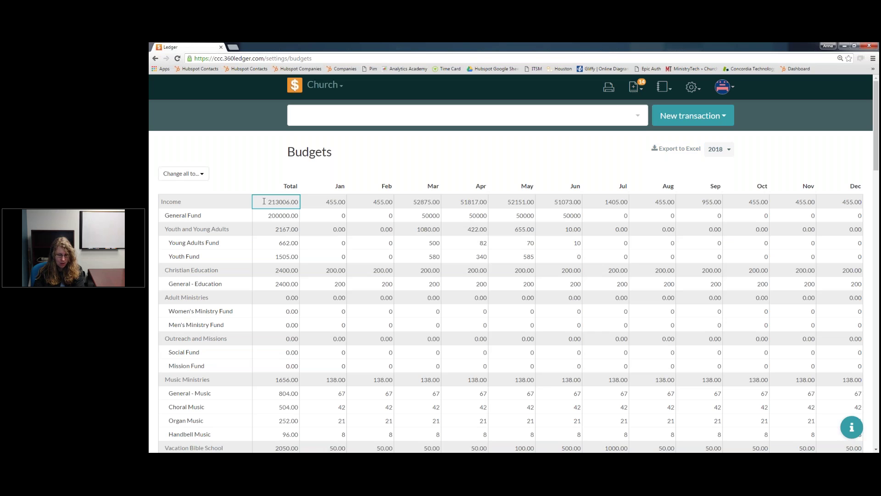
key(ctrl+v)
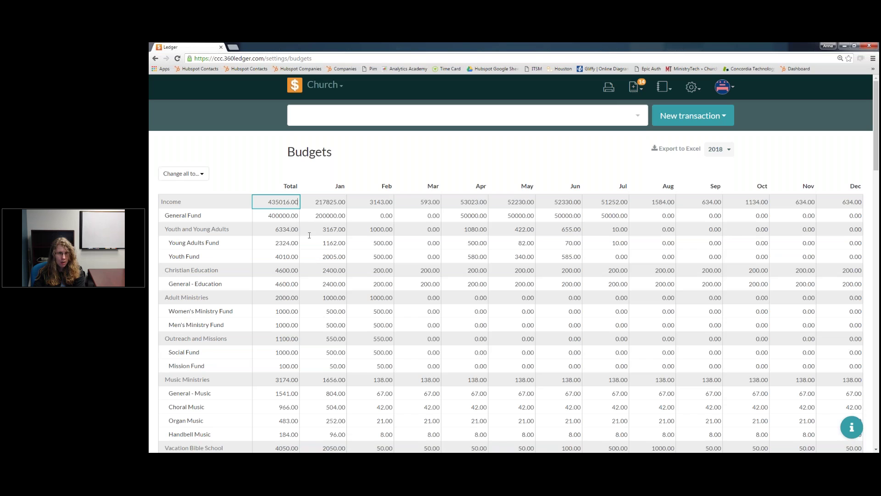
Step: Reset the pasted amounts across the whole 2018 budget grid to zero
scroll(723, 382, down, 2)
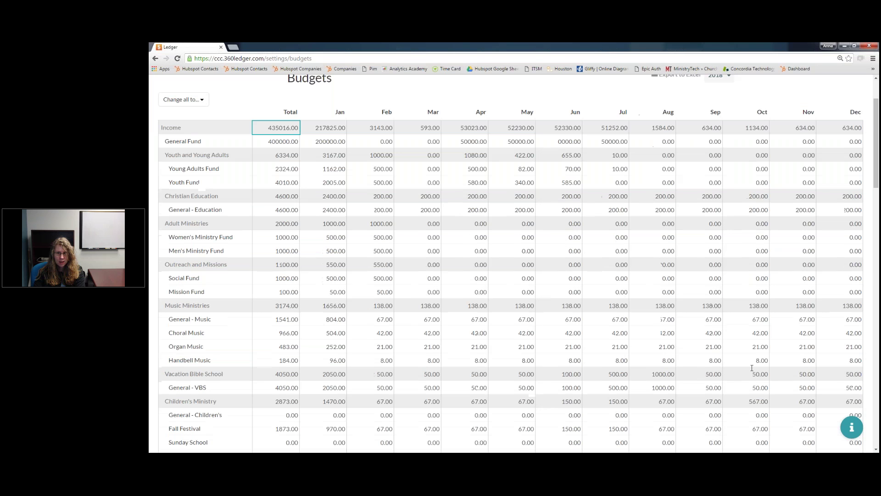
scroll(752, 368, down, 10)
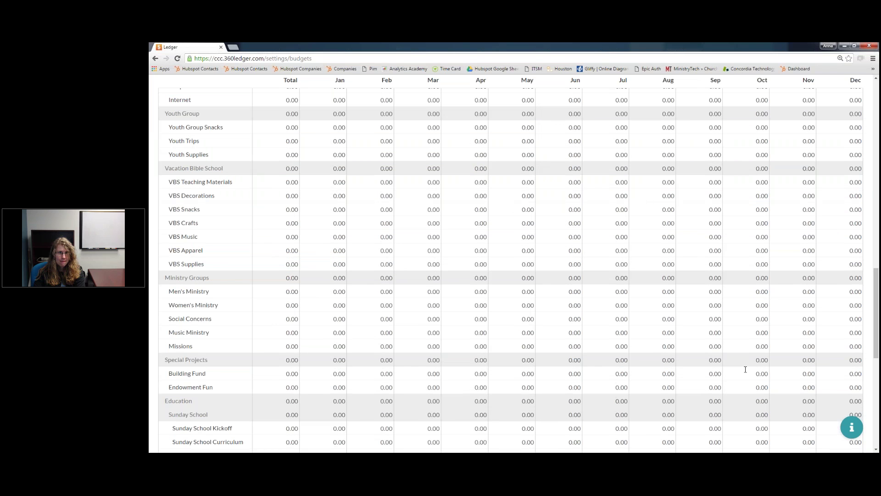
scroll(745, 370, down, 10)
scroll(413, 229, up, 2)
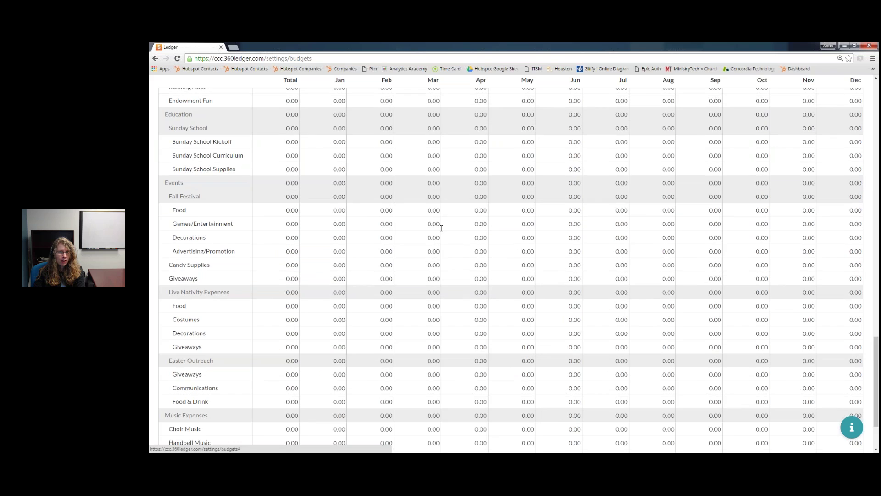
scroll(441, 228, up, 10)
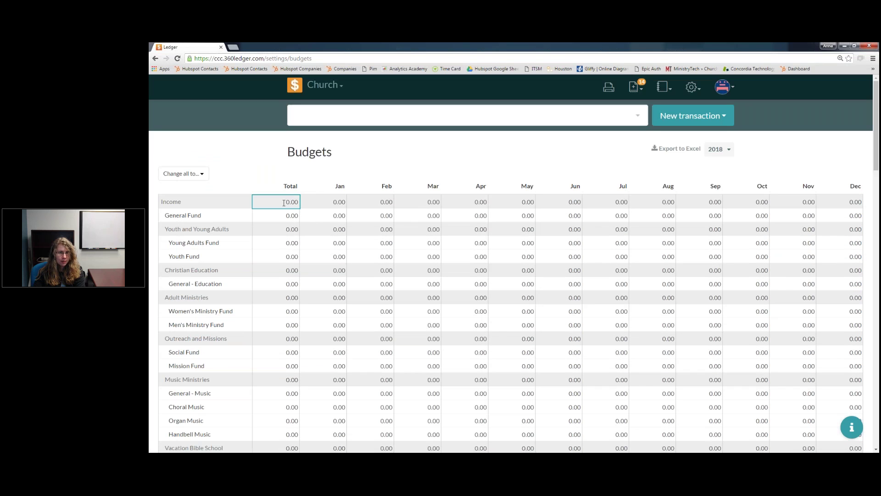
Step: Paste the copied amounts again from the Income total of the zeroed 2018 budget and save the changes
right_click(284, 202)
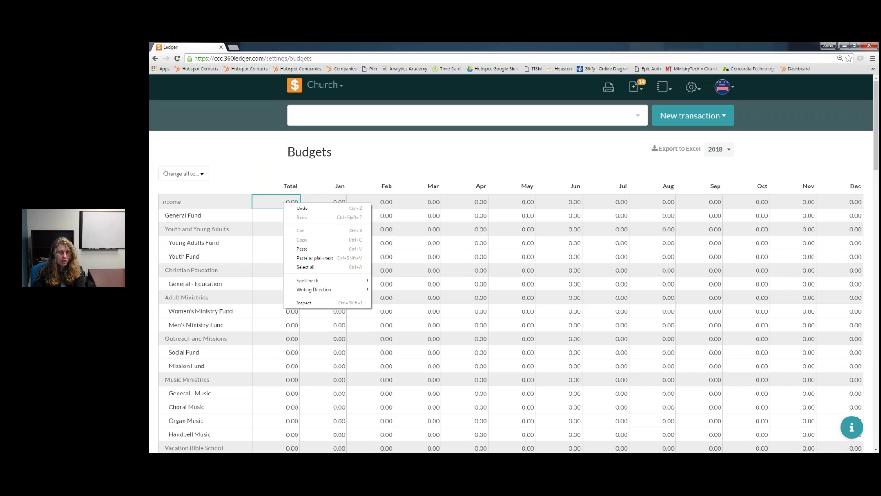
click(302, 248)
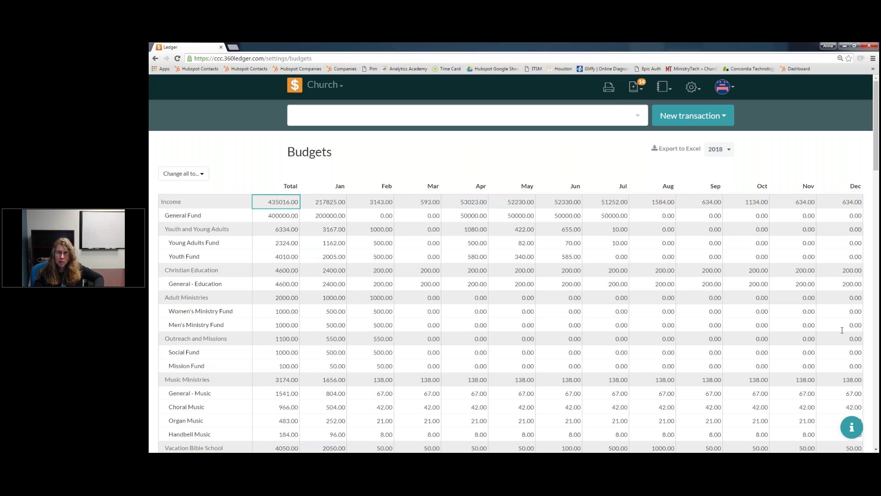
scroll(730, 297, down, 1)
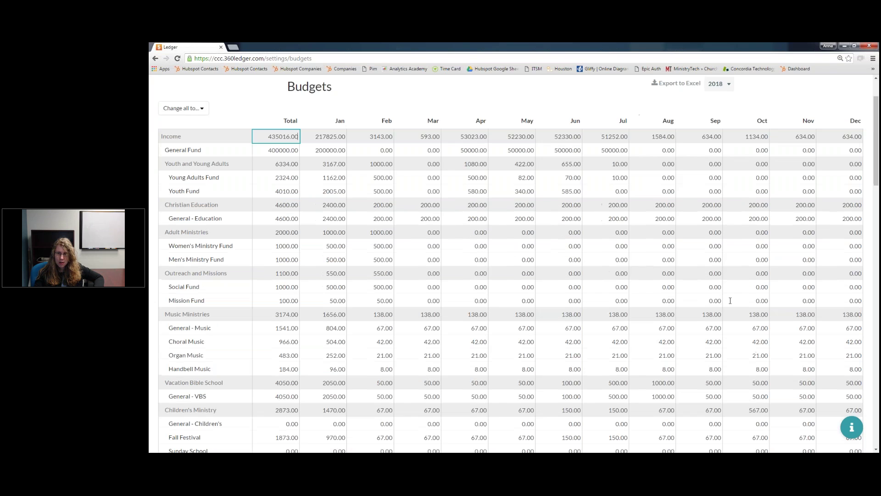
scroll(730, 300, down, 20)
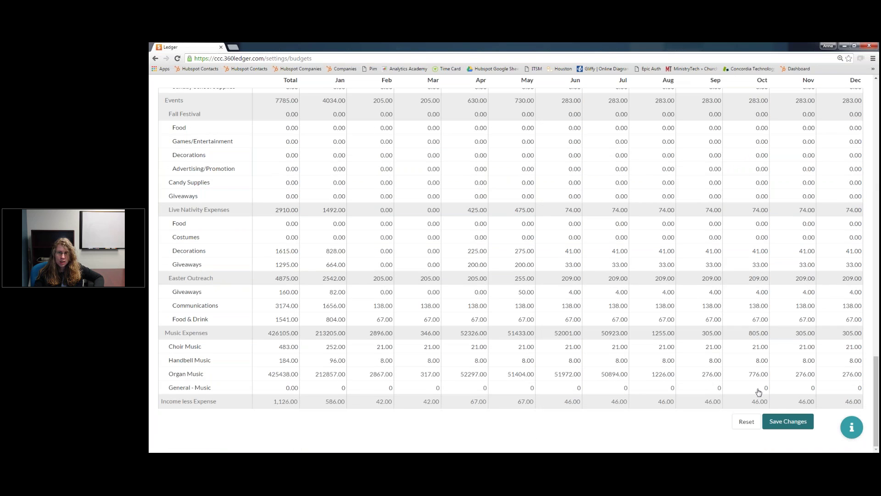
click(788, 422)
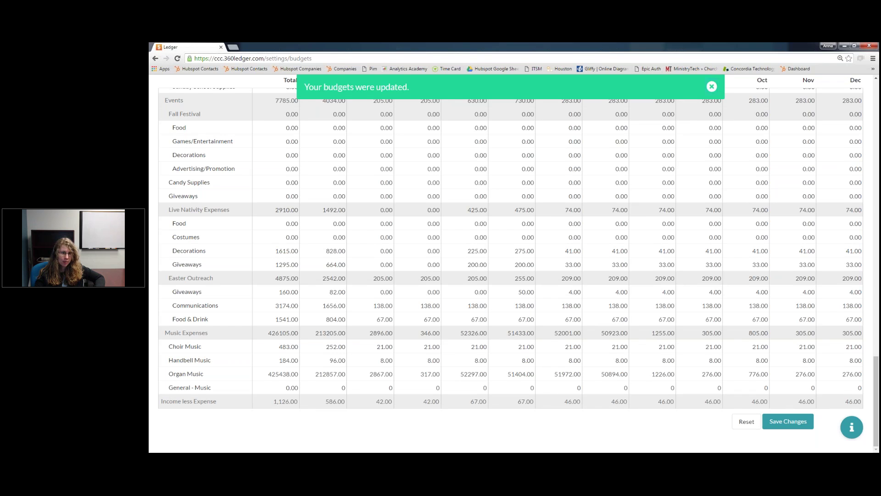
click(711, 86)
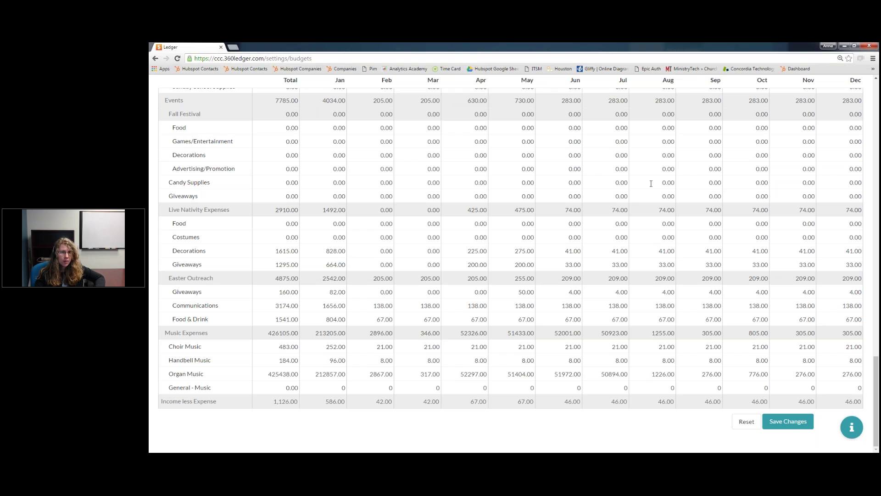
Step: Look back over the saved 2018 budget and open the Income & Expense report
scroll(651, 183, up, 1)
scroll(648, 183, up, 6)
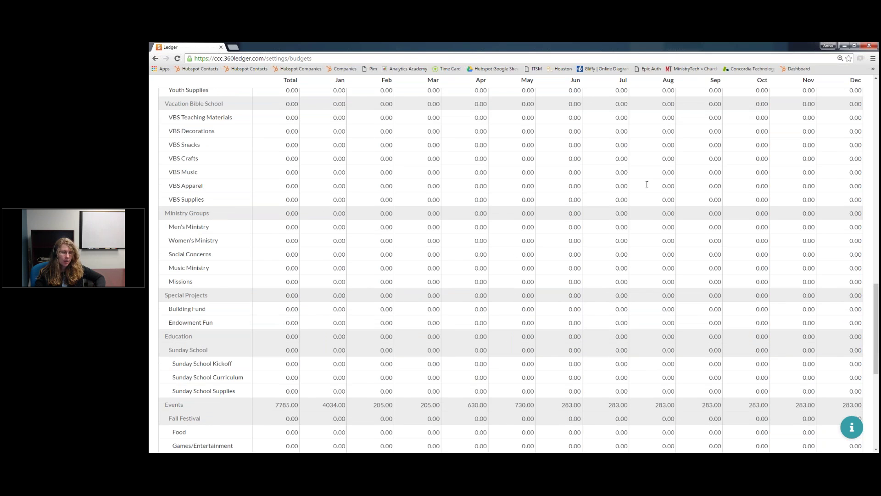
scroll(646, 184, up, 4)
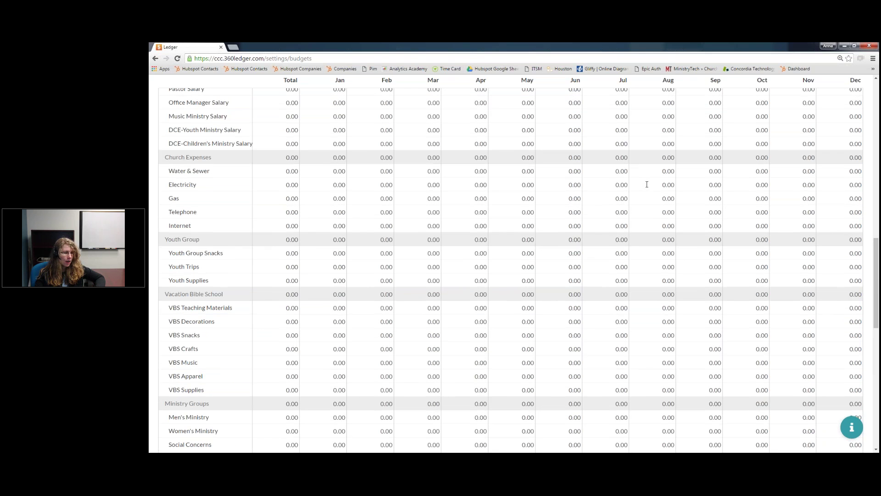
scroll(646, 184, up, 10)
scroll(661, 177, up, 3)
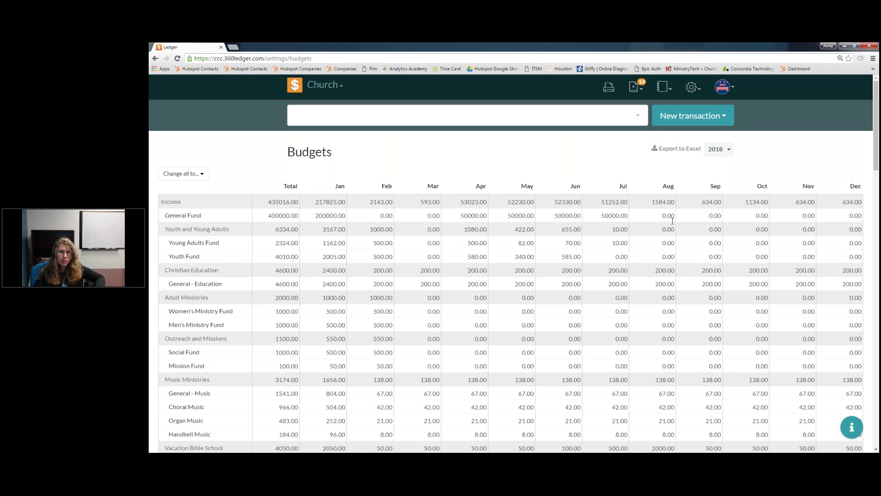
click(669, 90)
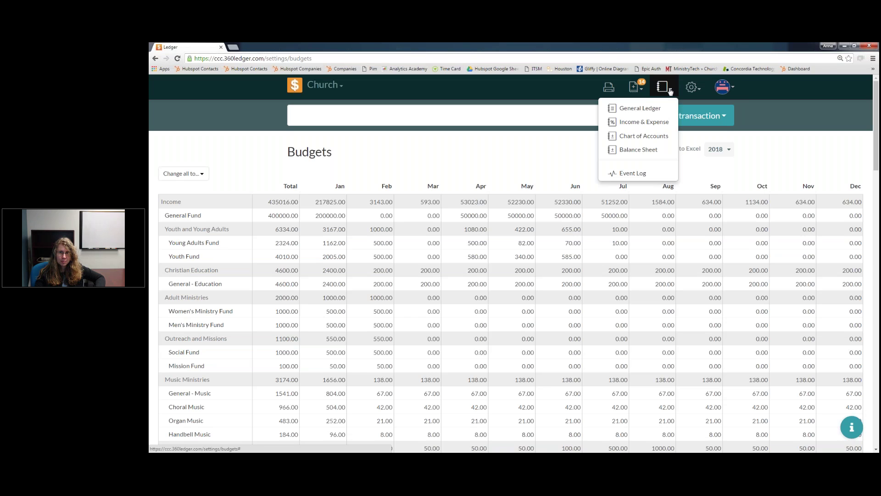
click(659, 122)
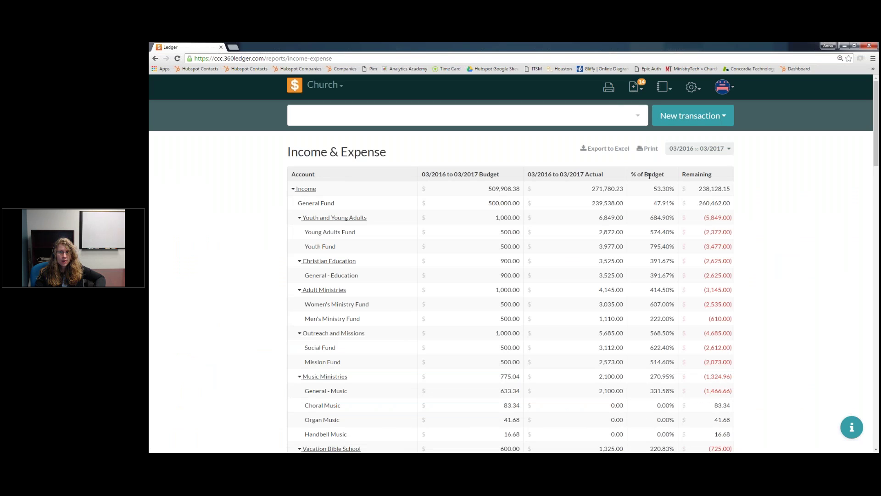
Step: Examine the report's budget and percentage columns, and collapse the Income and Expense groups to their summary rows
drag(654, 175, 358, 231)
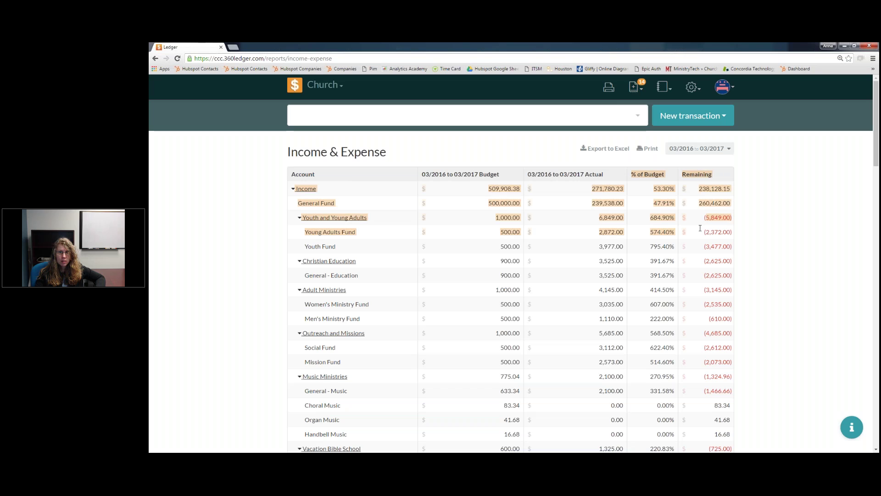
click(653, 197)
triple_click(472, 173)
click(472, 173)
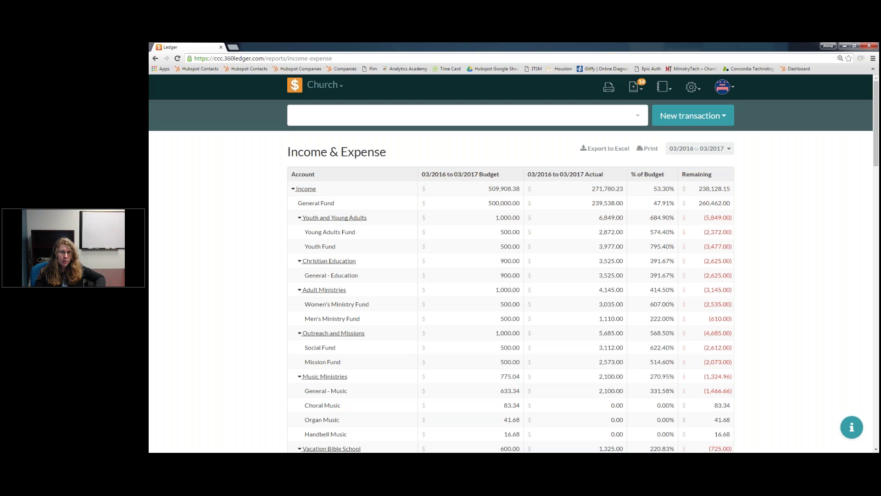
click(293, 189)
click(295, 203)
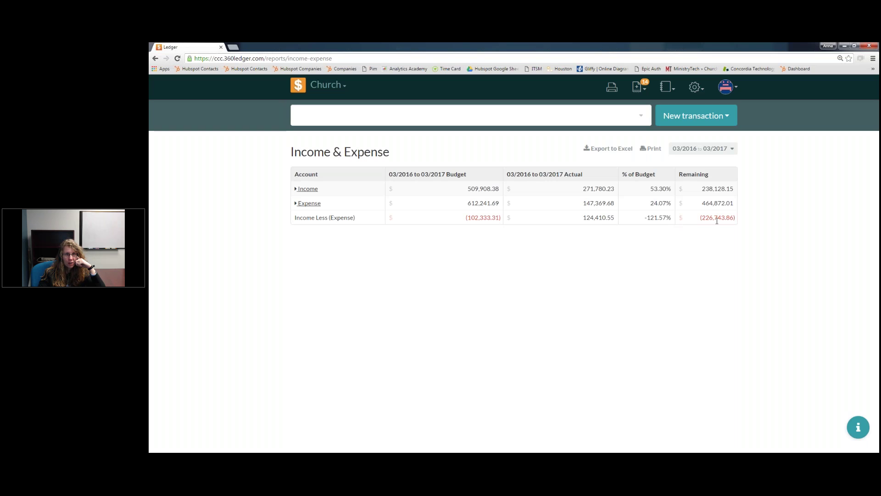
Step: Examine the Income row's budget, actual, percent of budget and remaining figures for the reporting period
drag(397, 174, 457, 174)
click(397, 181)
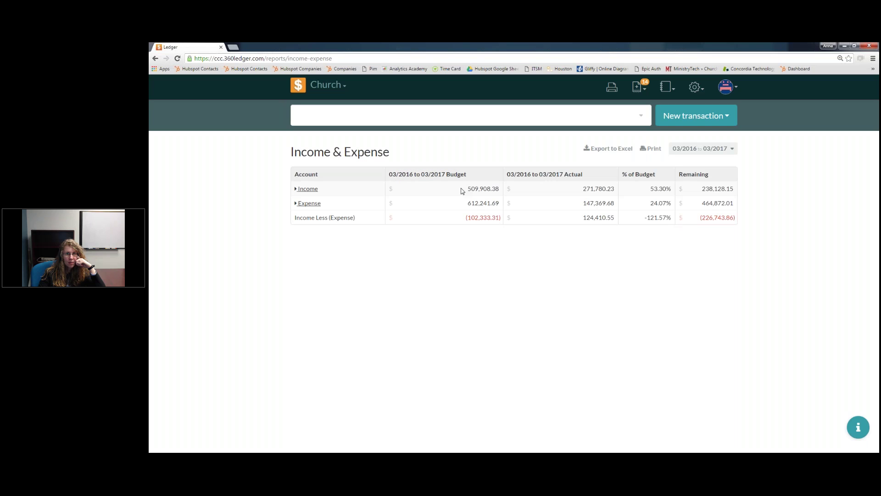
drag(463, 190, 499, 191)
drag(581, 191, 615, 192)
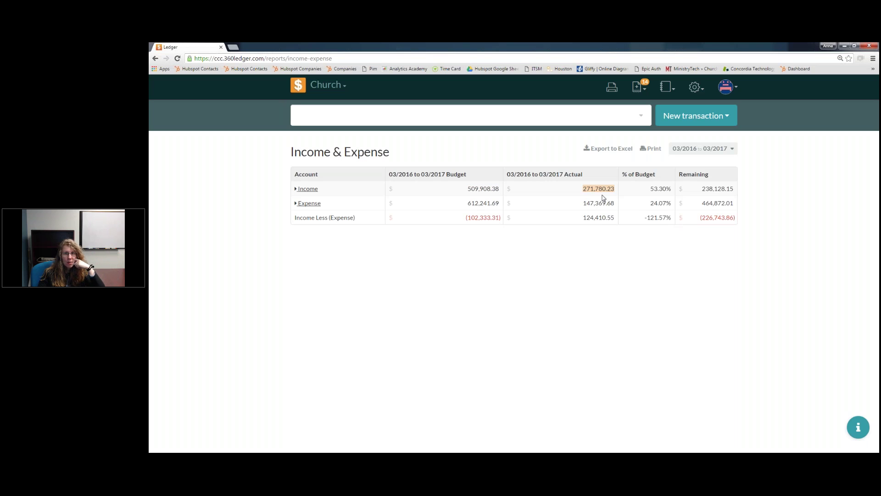
drag(651, 188, 668, 190)
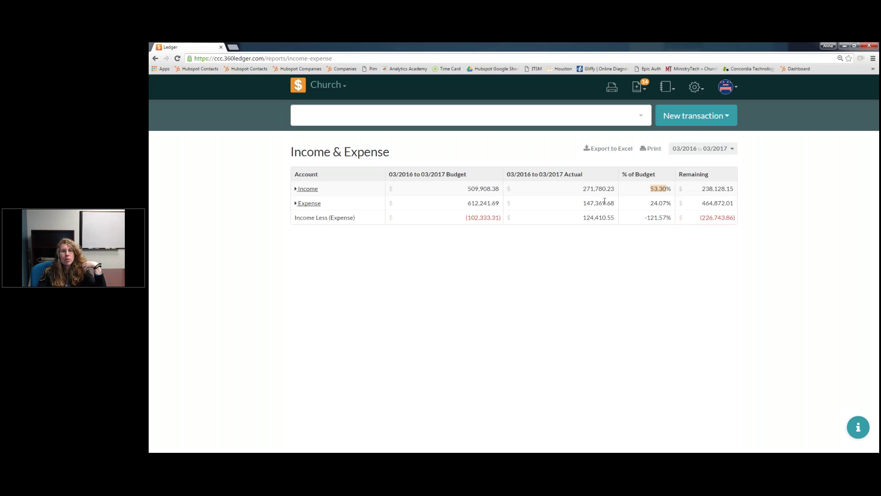
drag(700, 189, 731, 188)
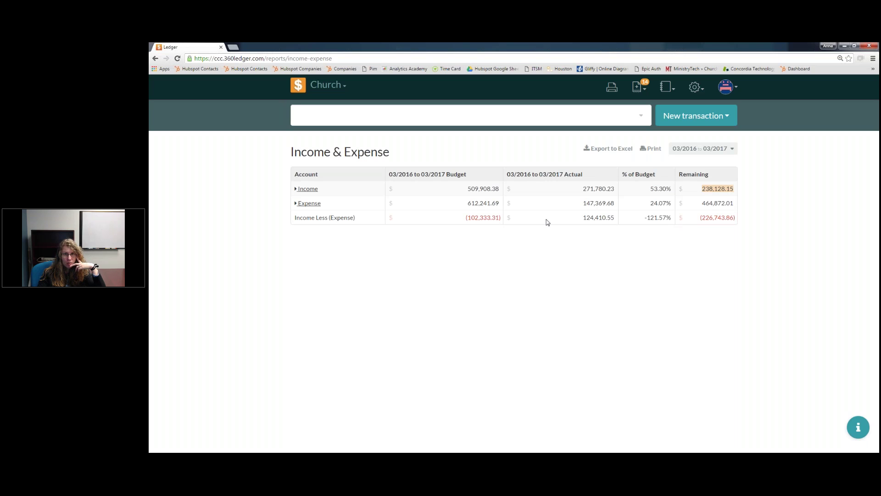
Step: Examine the Expense row's budget, actual and remaining figures, along with the Income Less (Expense) row
click(475, 214)
double_click(476, 203)
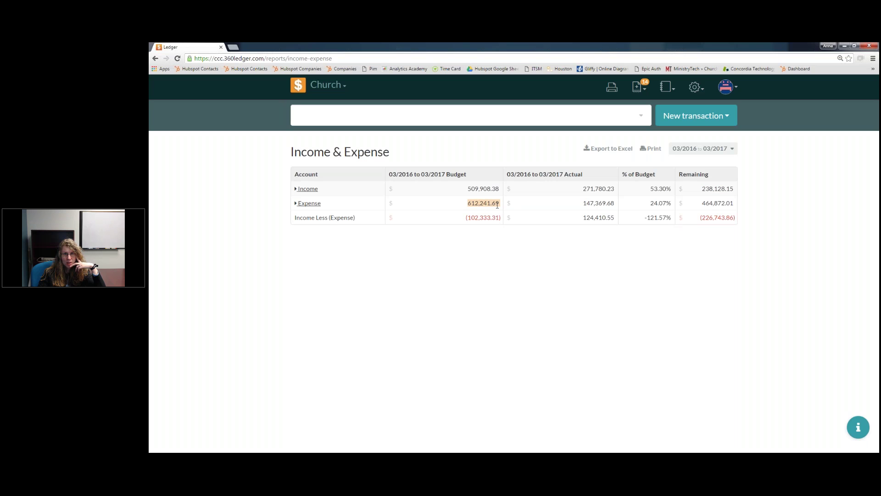
double_click(595, 203)
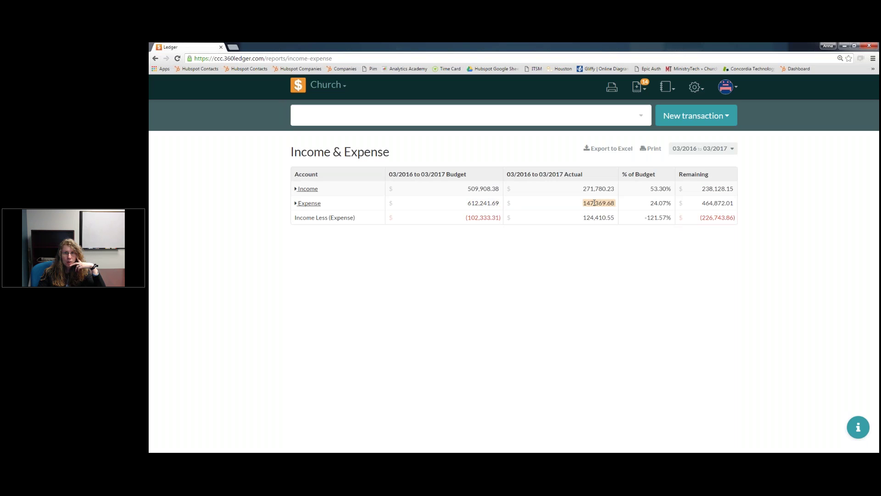
double_click(718, 203)
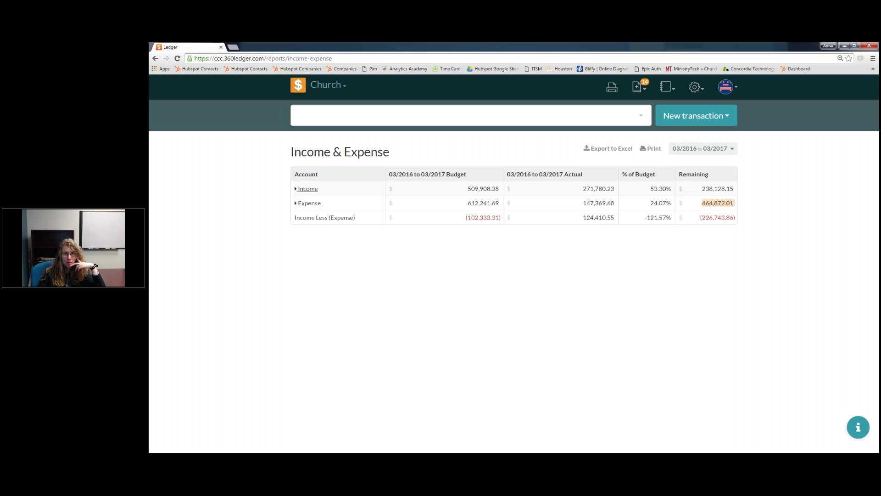
double_click(351, 216)
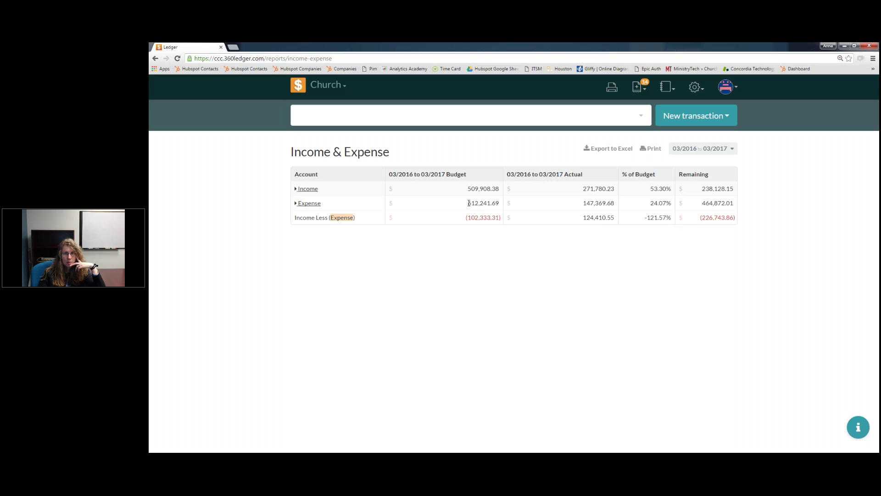
Step: Compare the Income and Expense budgets and actuals with the Income Less (Expense) row's budget, actual and percent of budget
drag(452, 192, 453, 219)
click(462, 217)
double_click(582, 190)
click(590, 202)
double_click(590, 216)
click(652, 217)
double_click(653, 217)
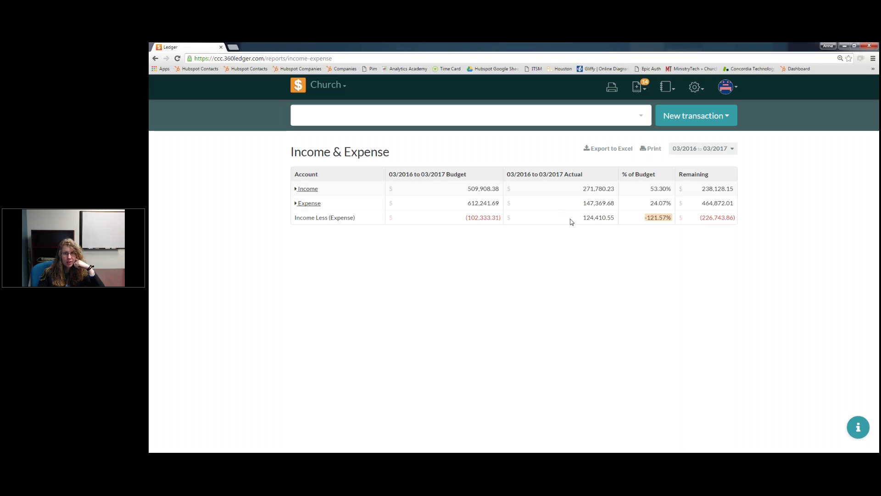
double_click(610, 220)
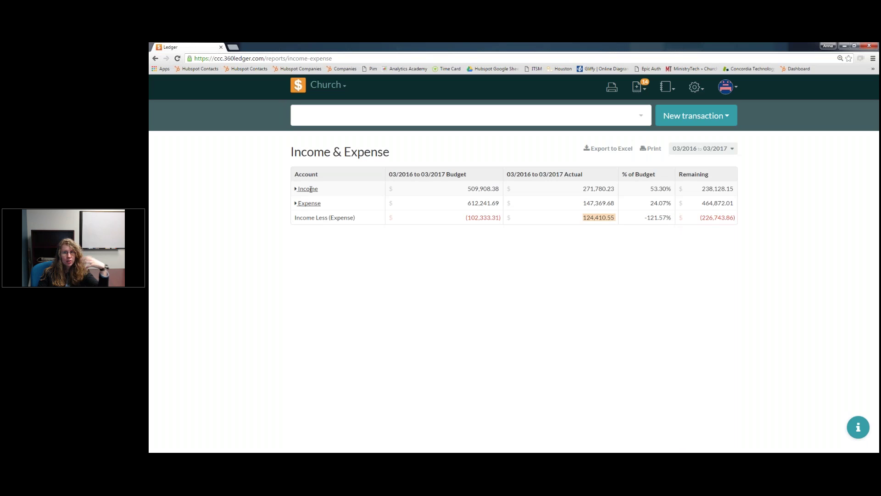
Step: Switch the Income & Expense report's period to 2017, and from there to 2016 covering 10/2016 to 12/2016
click(732, 152)
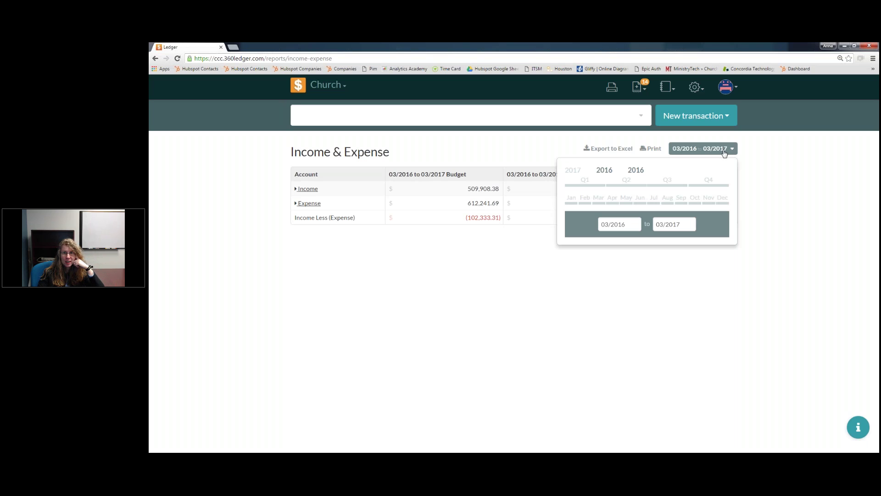
click(573, 172)
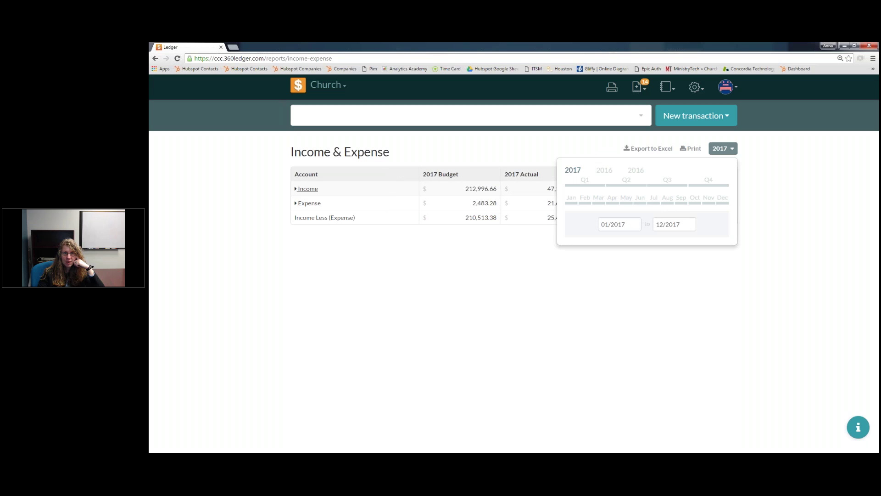
click(615, 172)
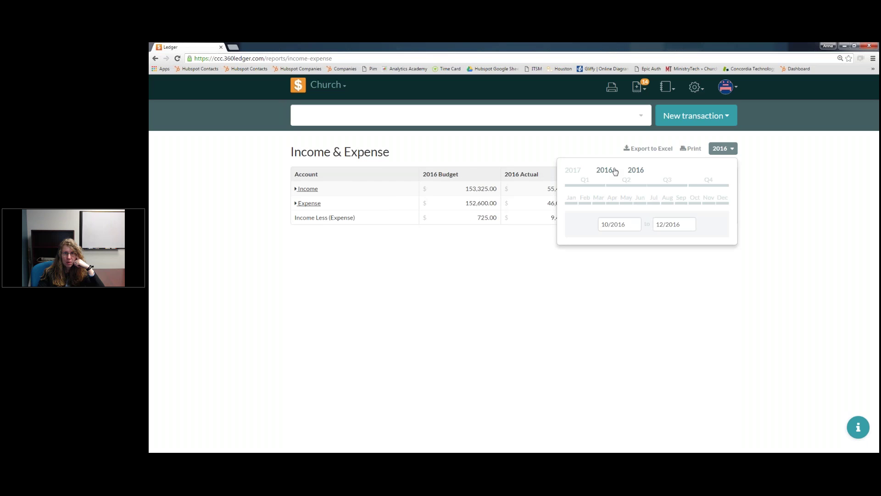
click(733, 153)
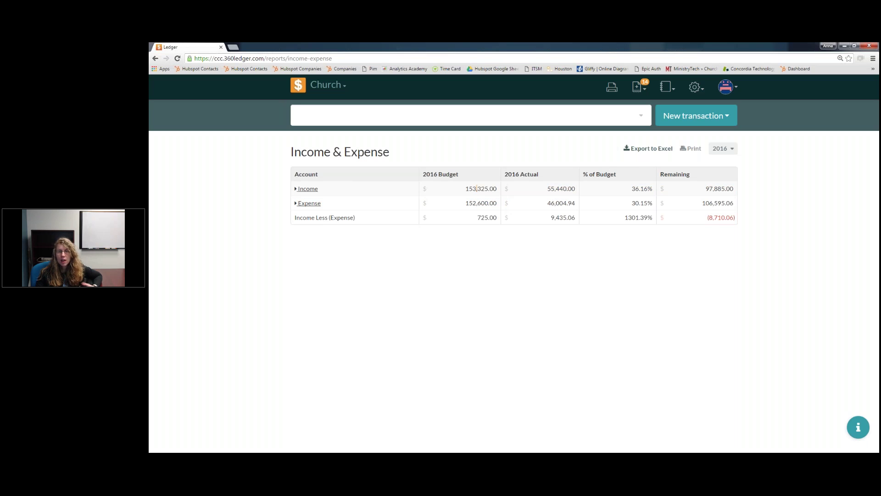
Step: Export the 2016 Income & Expense report to Excel and bring the opened income-expense workbook into view
click(648, 150)
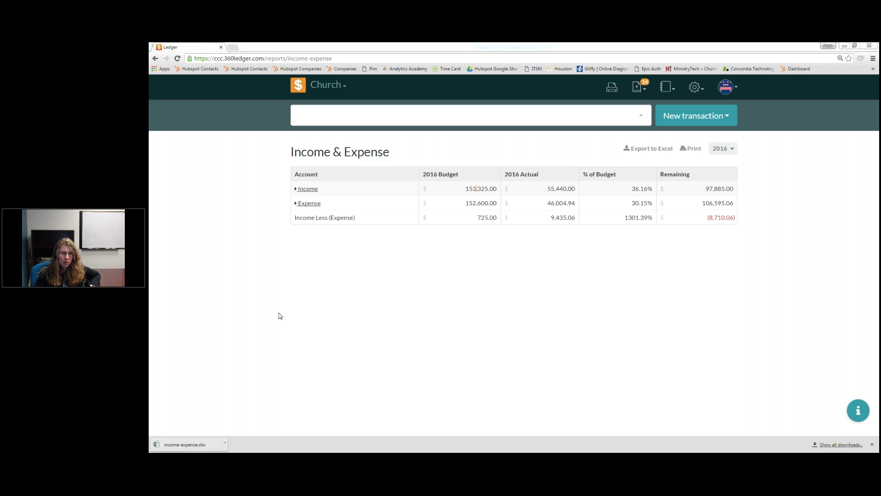
click(185, 447)
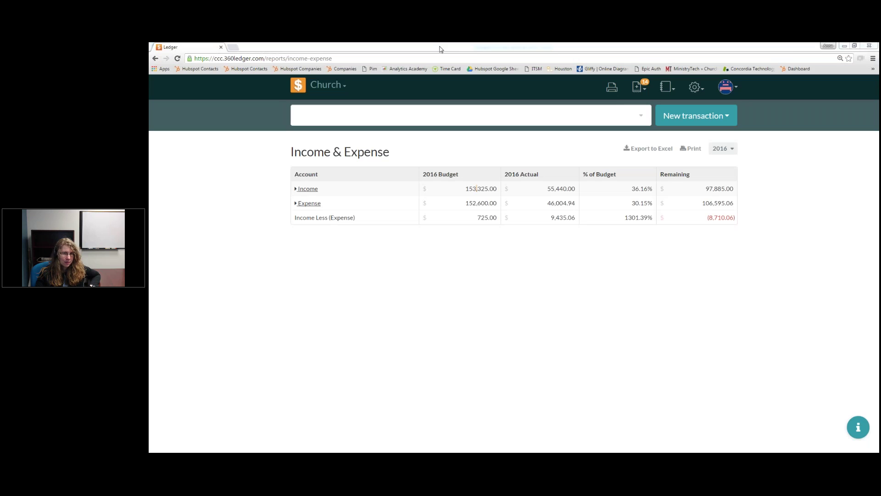
click(845, 46)
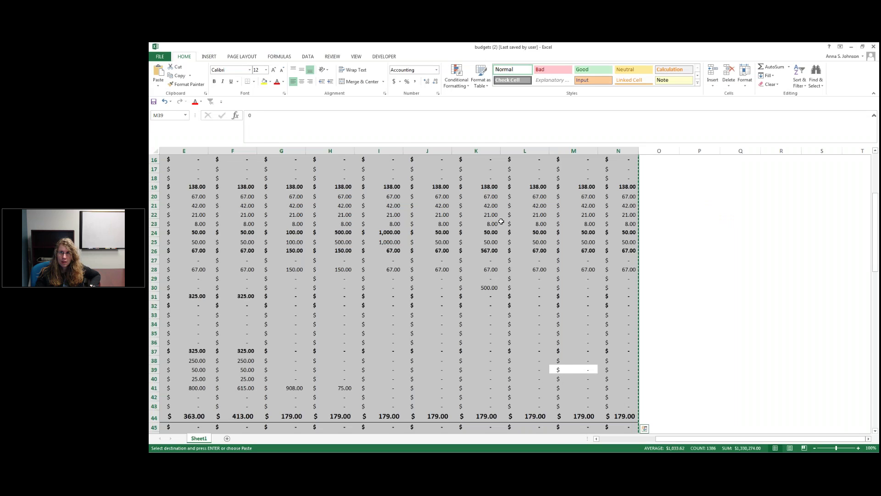
click(516, 215)
click(851, 47)
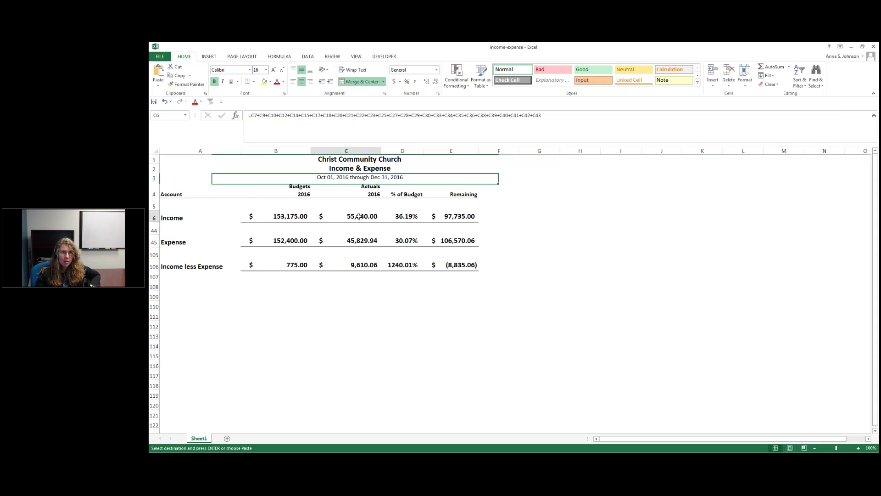
Step: Examine the exported report's budget, actual, % of Budget and remaining cells for Income, Expense and Income less Expense
click(357, 216)
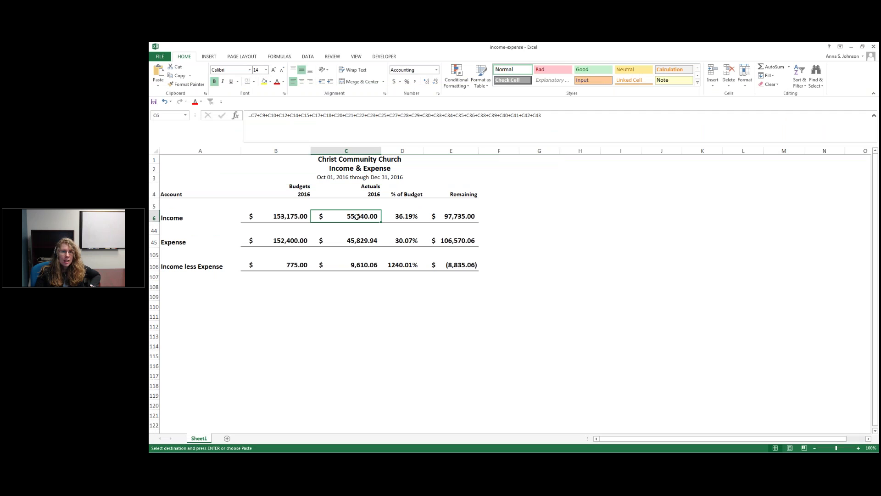
key(Right)
key(Right)
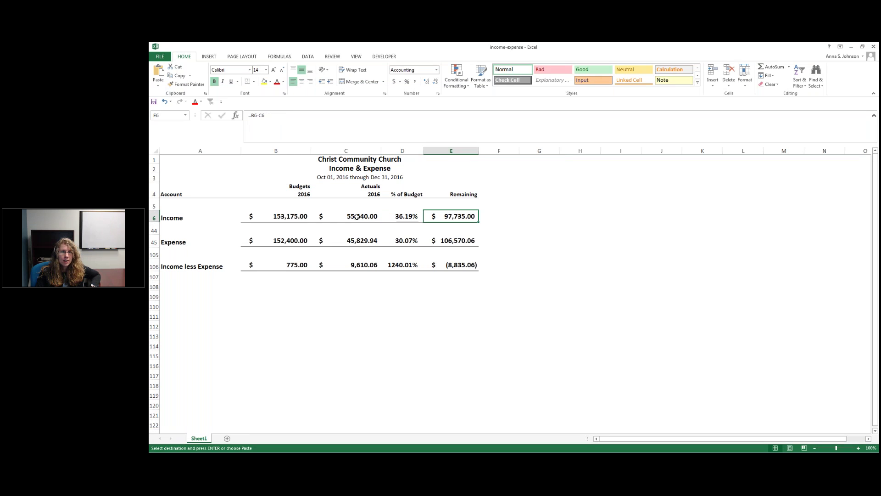
key(Left)
key(Left)
key(Left)
key(Down)
key(Down)
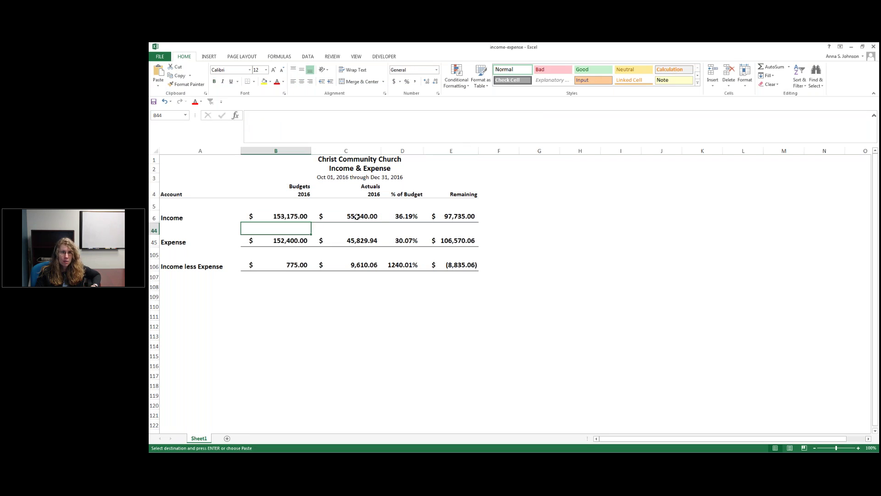
key(Right)
key(Right)
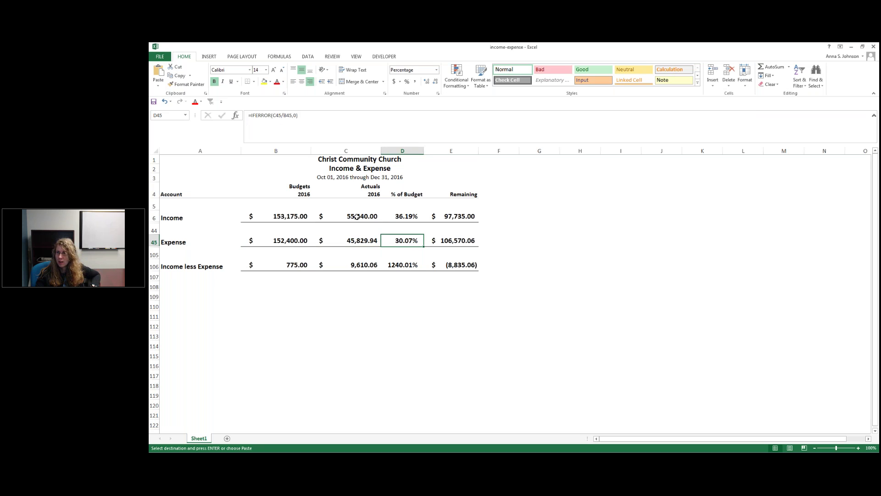
drag(295, 264, 461, 196)
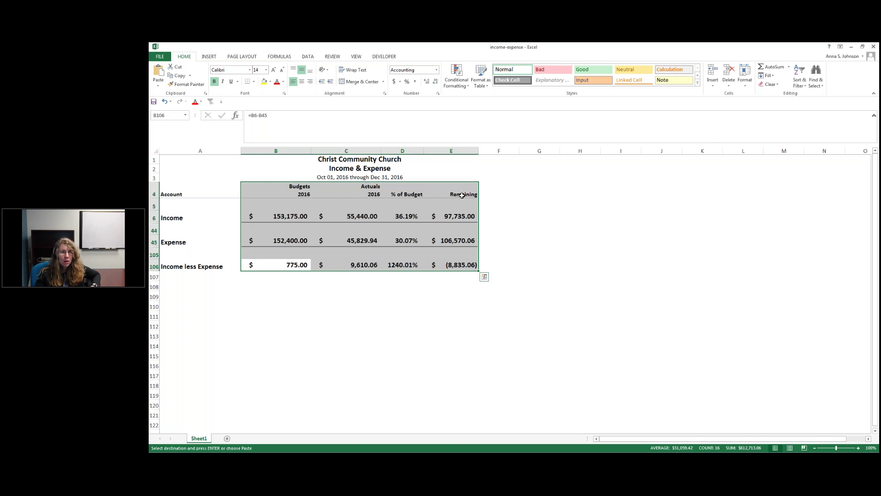
click(288, 220)
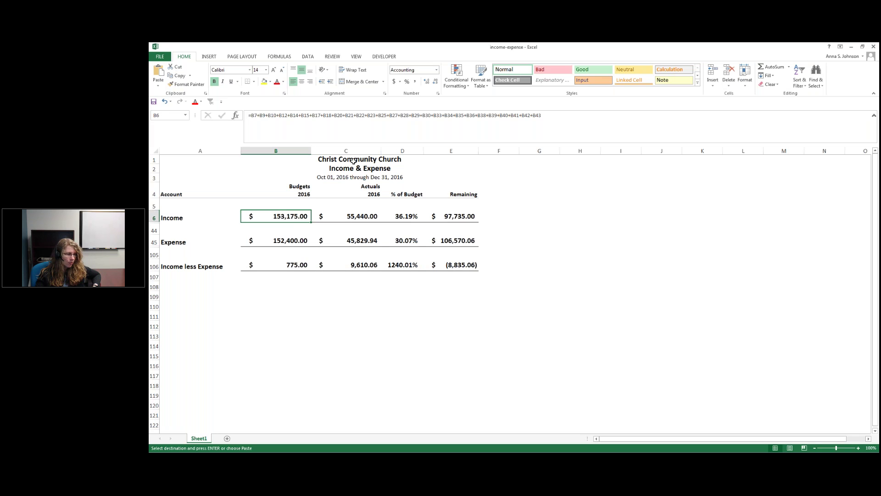
Step: Switch back to Ledger, open the Chart of Accounts report, export it to Excel and open the downloaded file
key(alt+Tab)
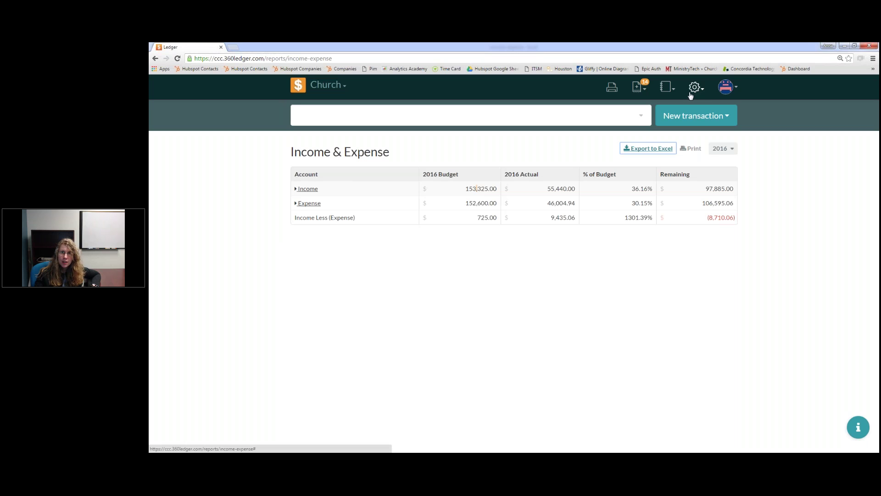
click(671, 91)
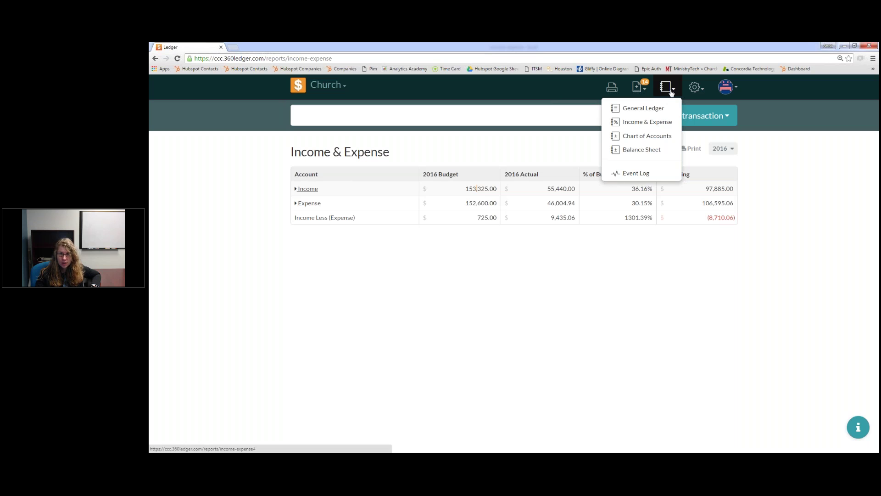
click(662, 140)
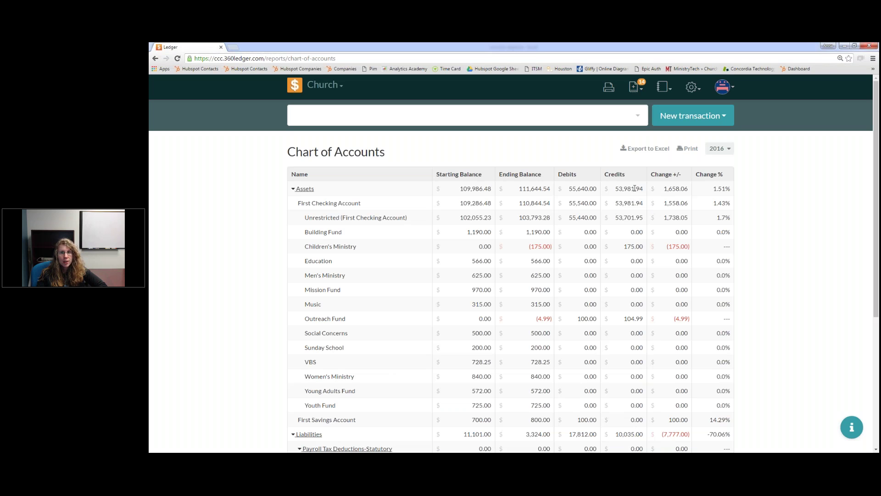
click(642, 149)
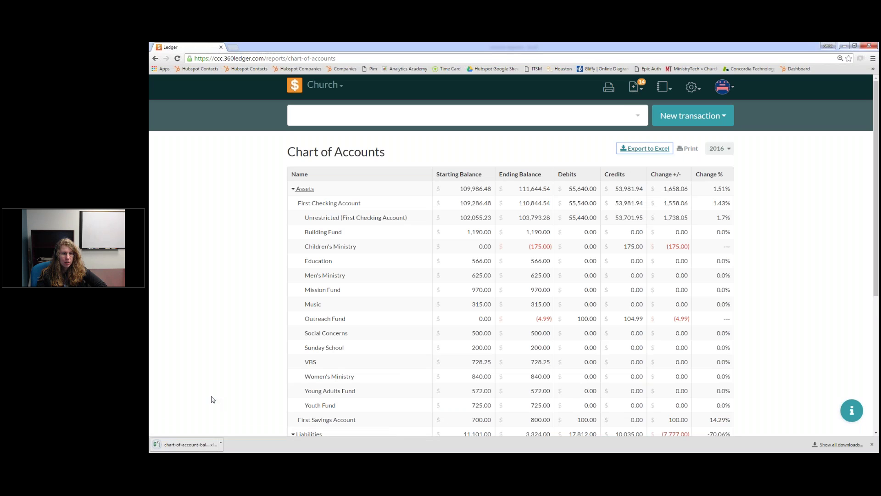
click(202, 444)
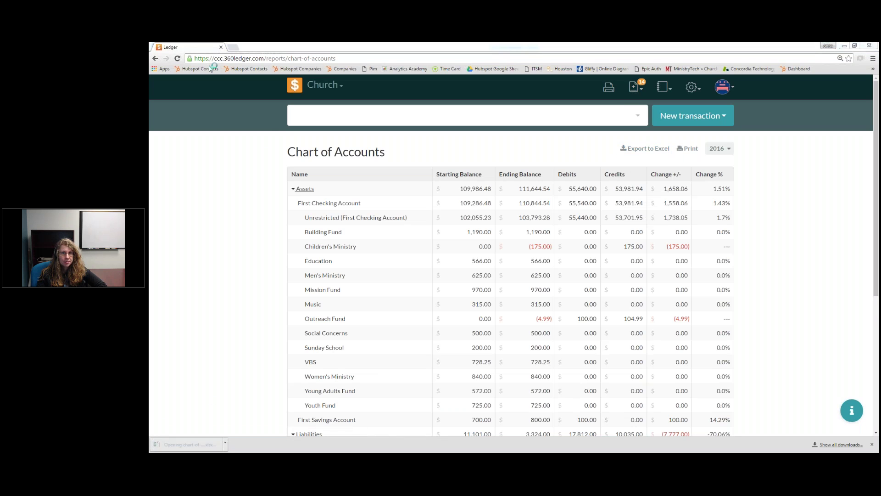
Step: Open the Budgets settings in Ledger and display the 2018 budget (Jan 2018 - Dec 2018)
click(690, 89)
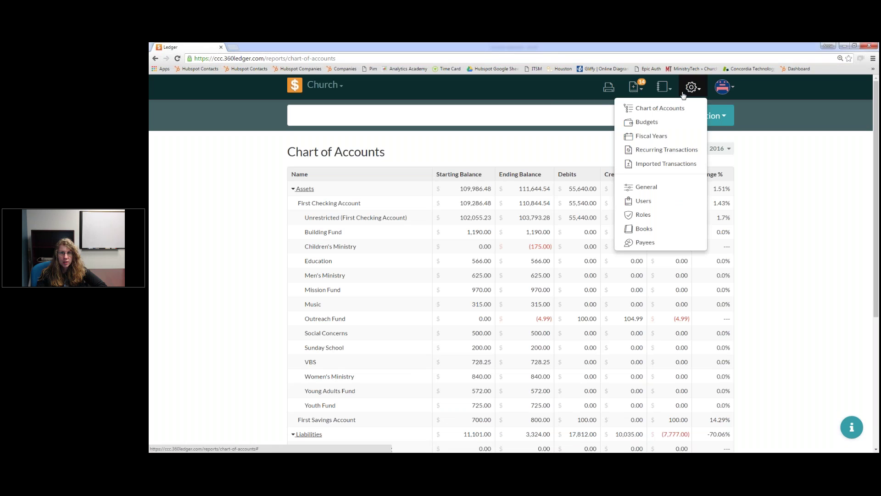
click(645, 122)
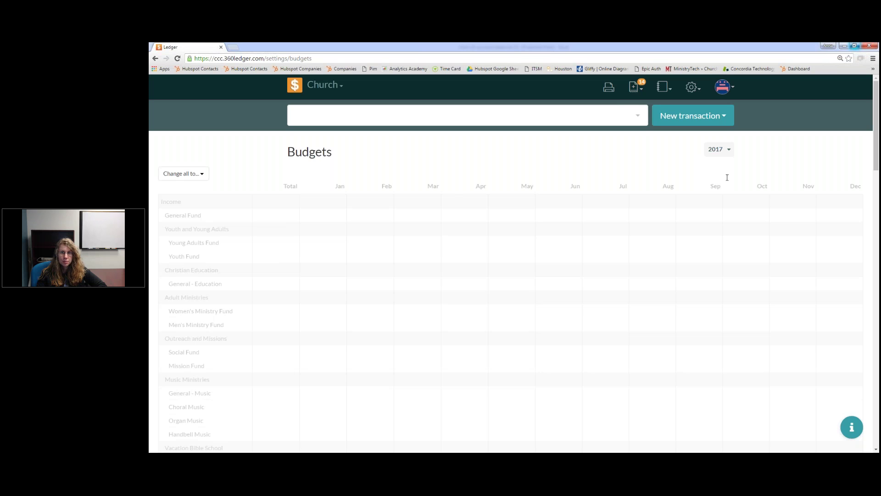
click(718, 149)
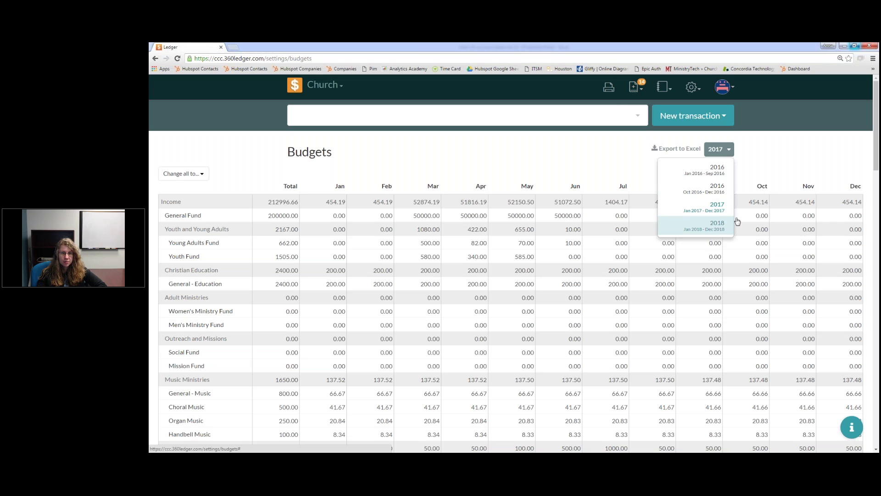
click(701, 228)
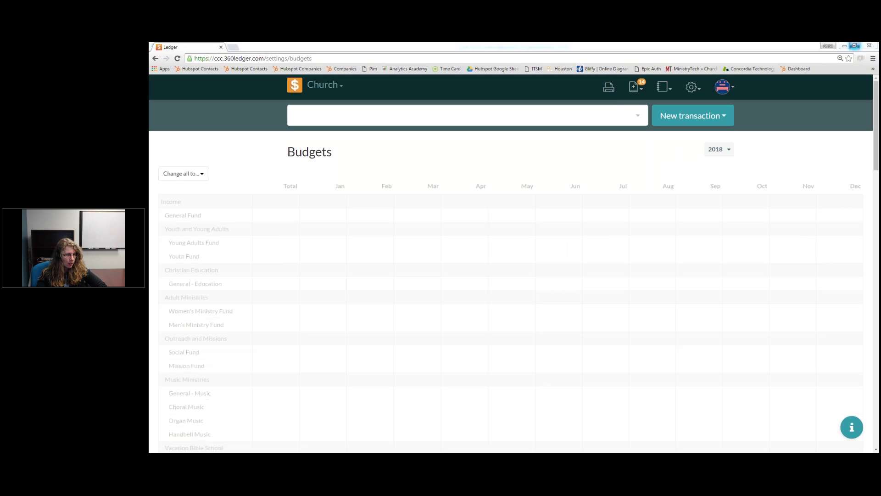
Step: Take the chart-of-account-balances workbook and the browser out of full screen and move the workbook beside the Budgets page
key(alt+Tab)
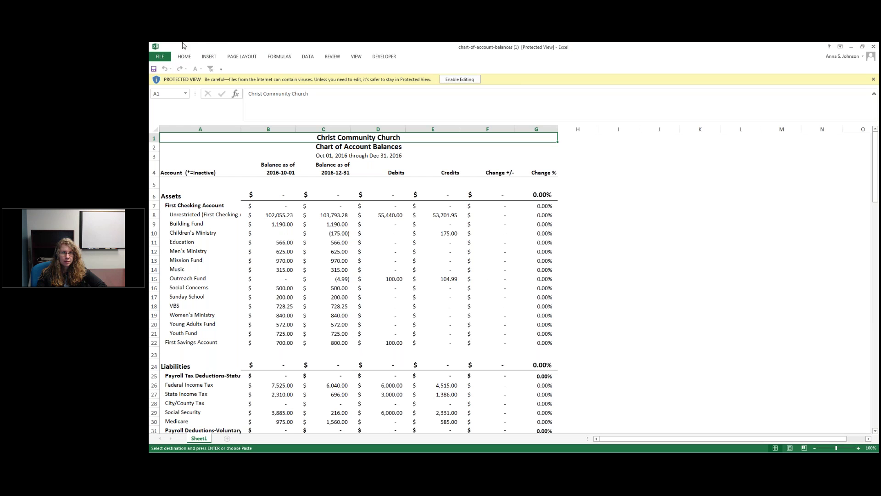
click(863, 47)
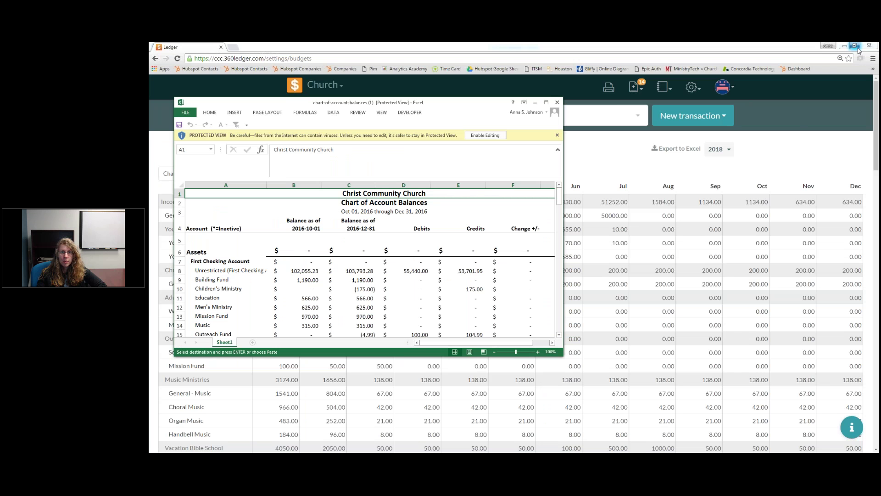
click(854, 47)
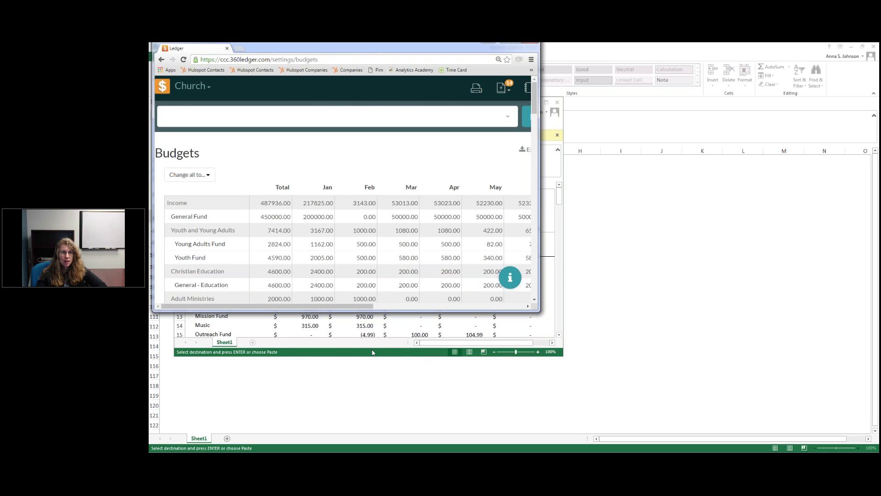
click(372, 352)
drag(304, 105, 615, 42)
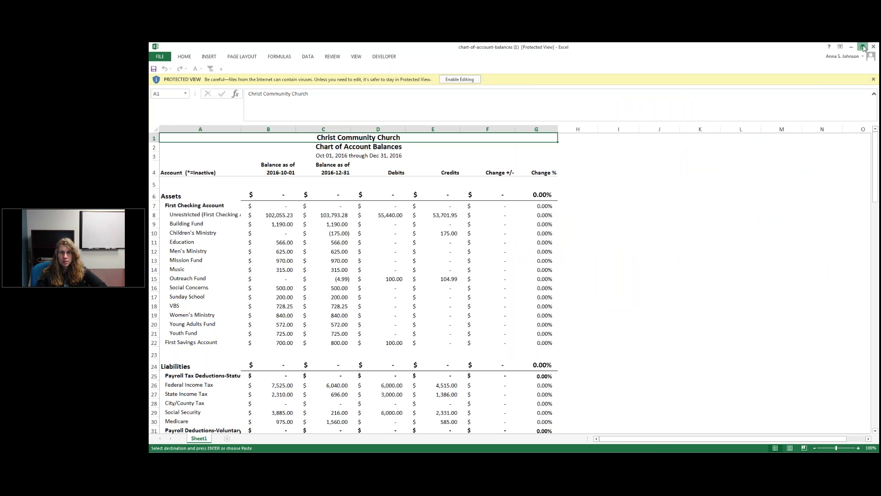
double_click(615, 44)
drag(415, 105, 739, 52)
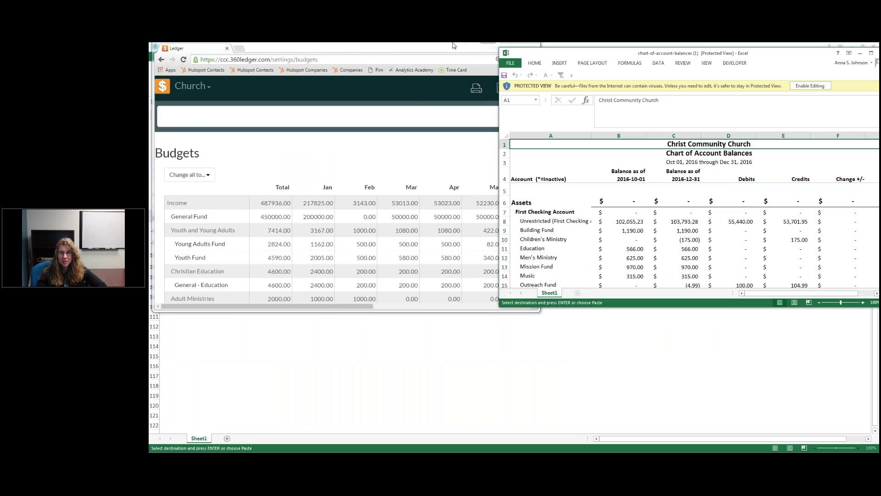
Step: Lengthen the browser and workbook windows and narrow the workbook so both can be read side by side
click(422, 46)
drag(377, 309, 377, 493)
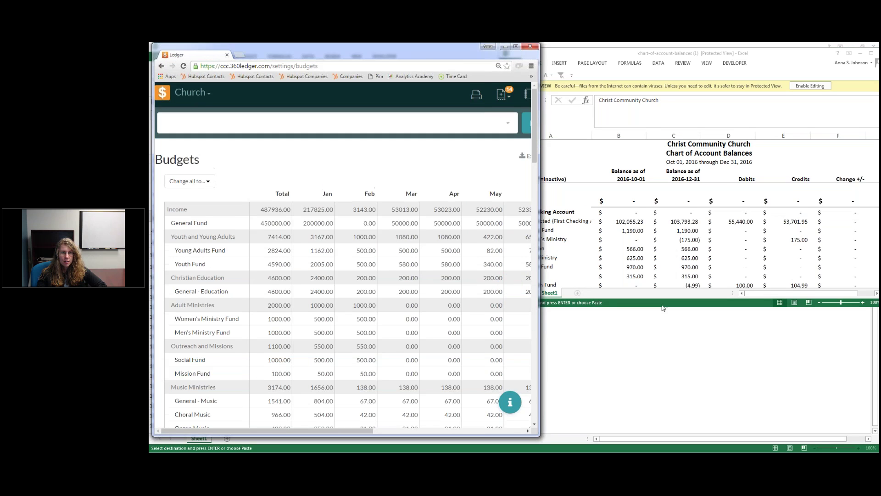
drag(662, 309, 643, 444)
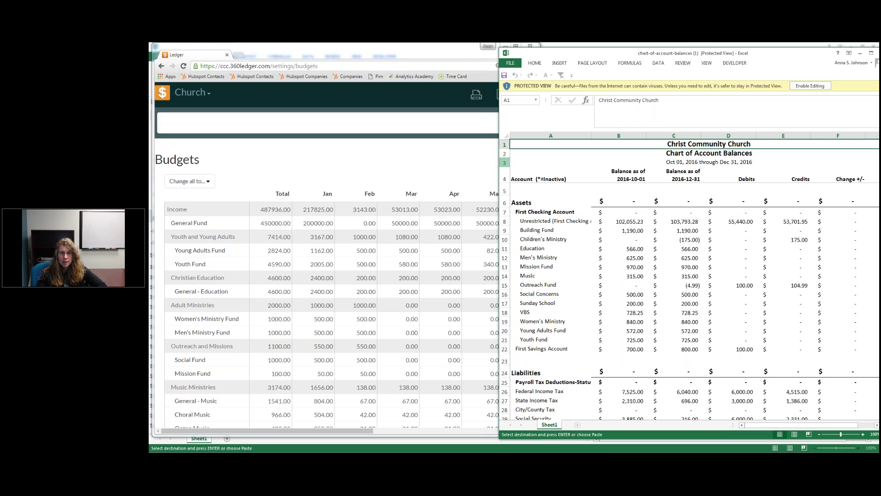
drag(499, 122, 554, 122)
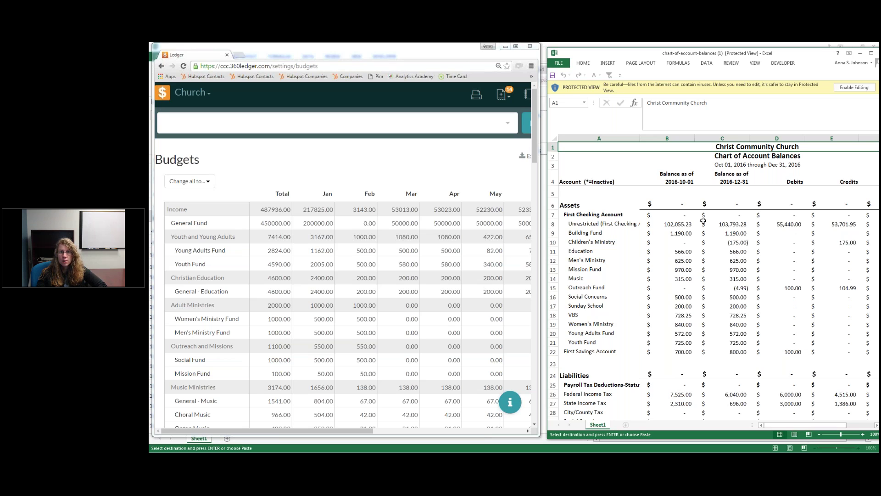
Step: Bring the Income accounts of the chart-of-account-balances workbook into view and enable editing of the protected file
click(689, 224)
scroll(689, 225, down, 11)
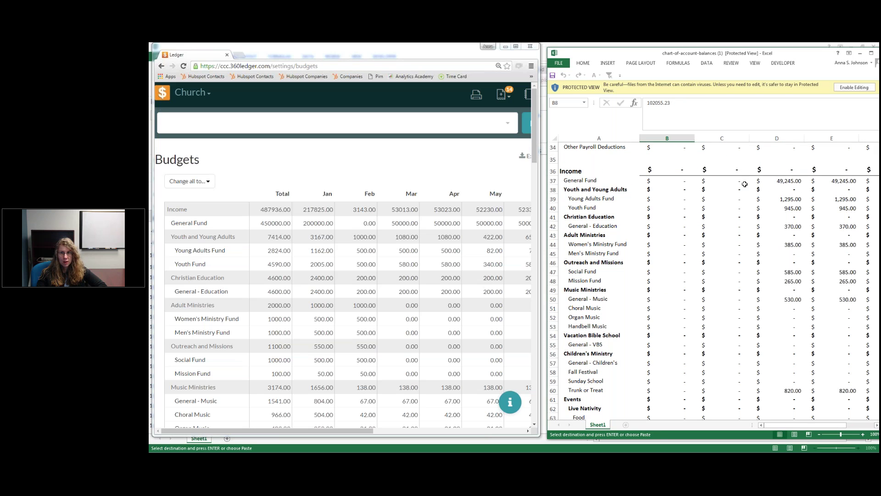
click(854, 87)
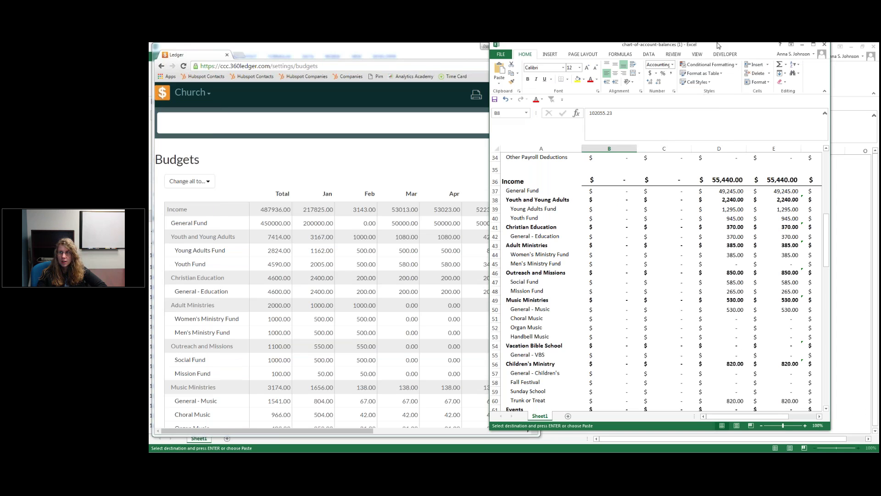
Step: Move the chart-of-account-balances workbook clear of the browser and maximize the browser window showing the 2018 Budgets page
double_click(719, 45)
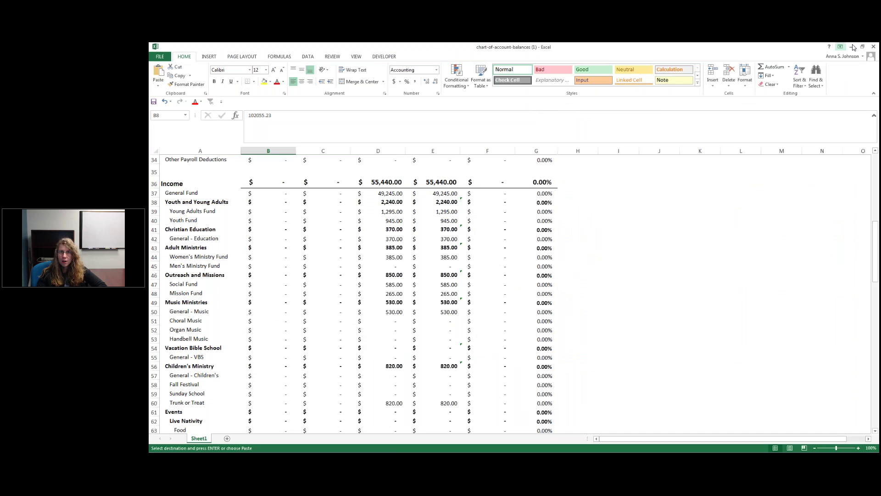
click(863, 47)
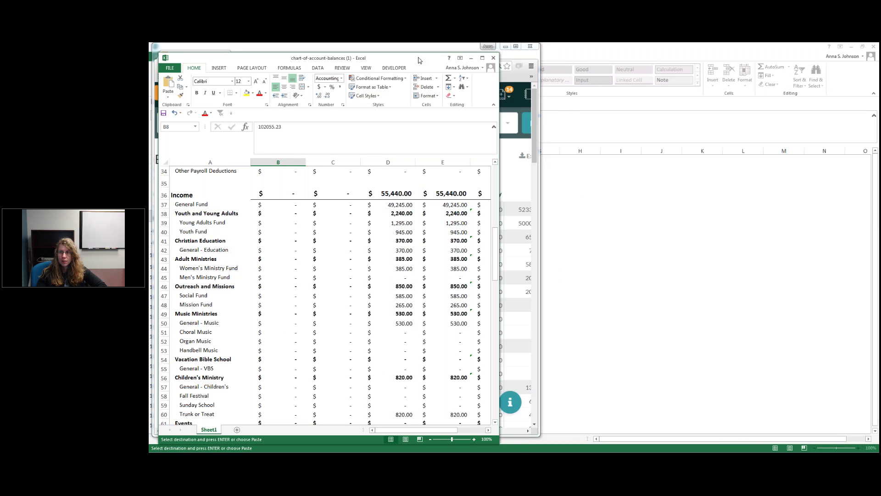
drag(418, 60, 822, 56)
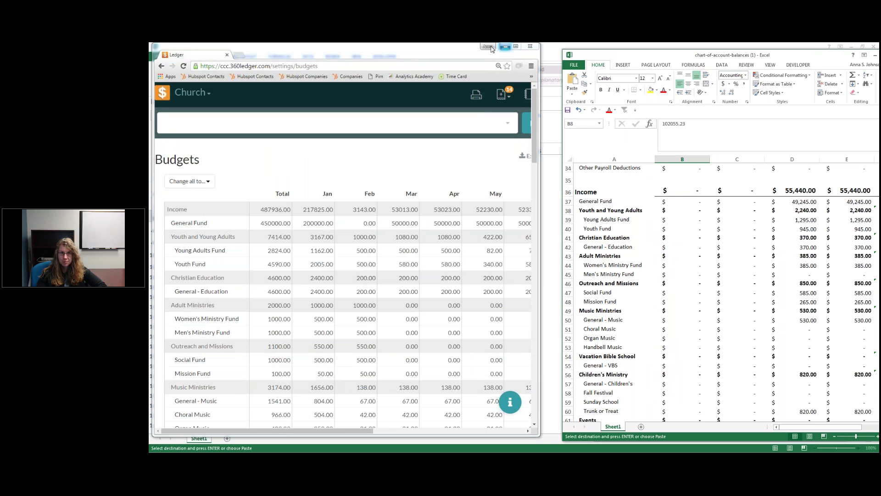
click(437, 49)
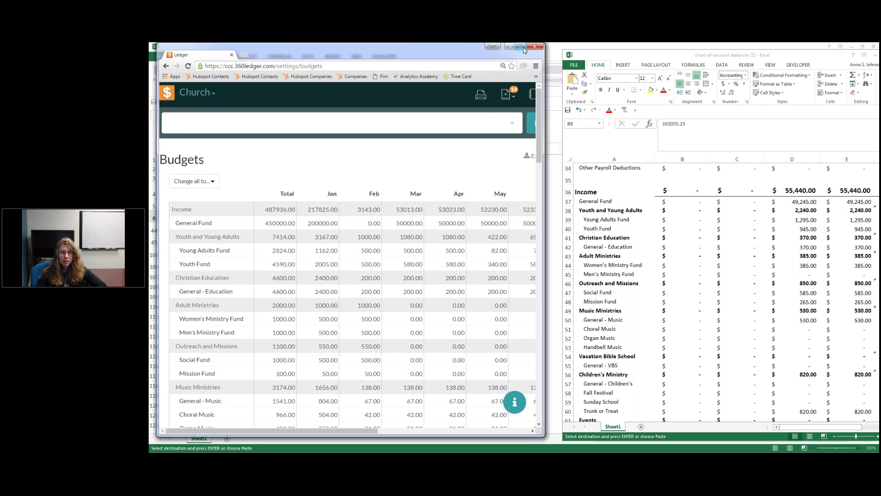
click(516, 46)
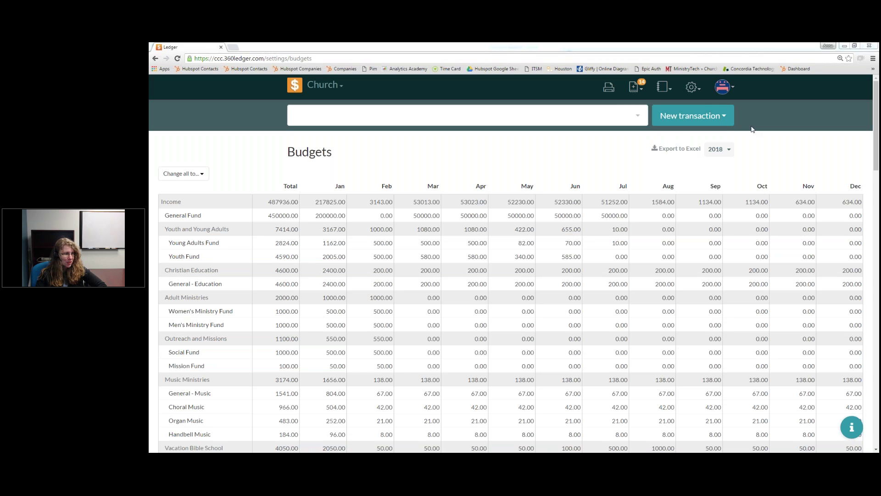
Step: Minimize the browser and both Excel workbooks to uncover the slide show, and advance to the Product Updates slide
click(845, 47)
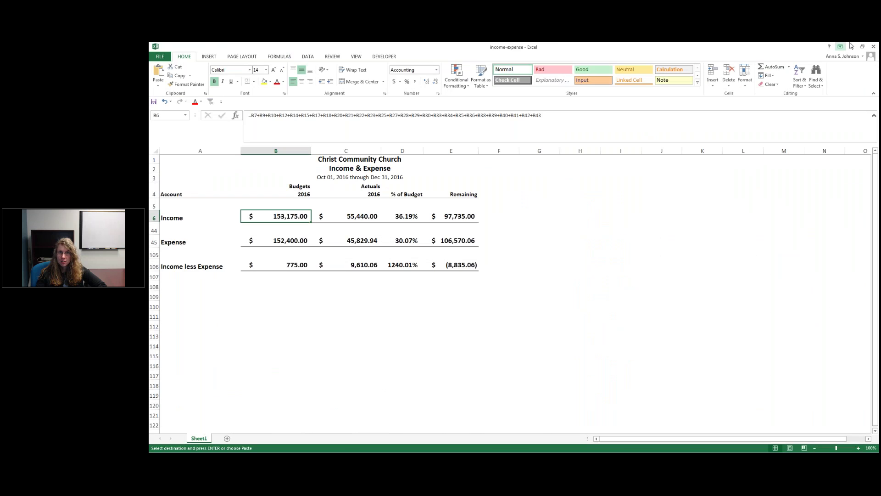
click(850, 45)
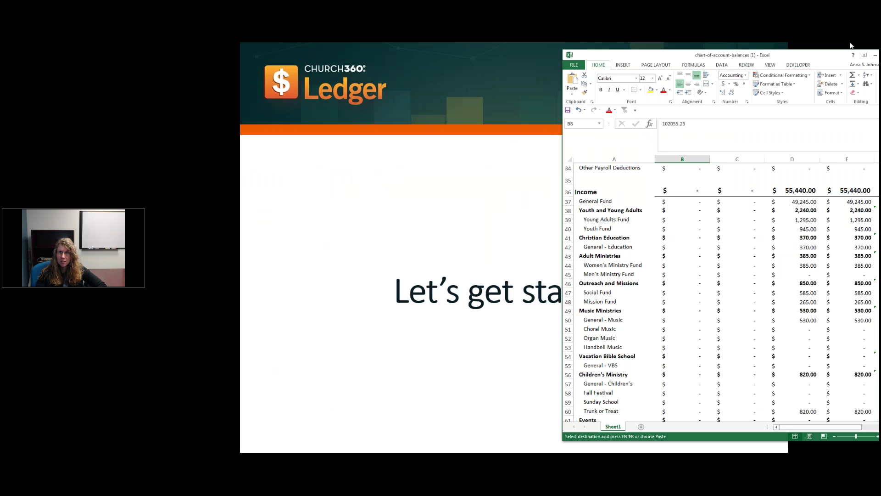
click(875, 55)
click(287, 354)
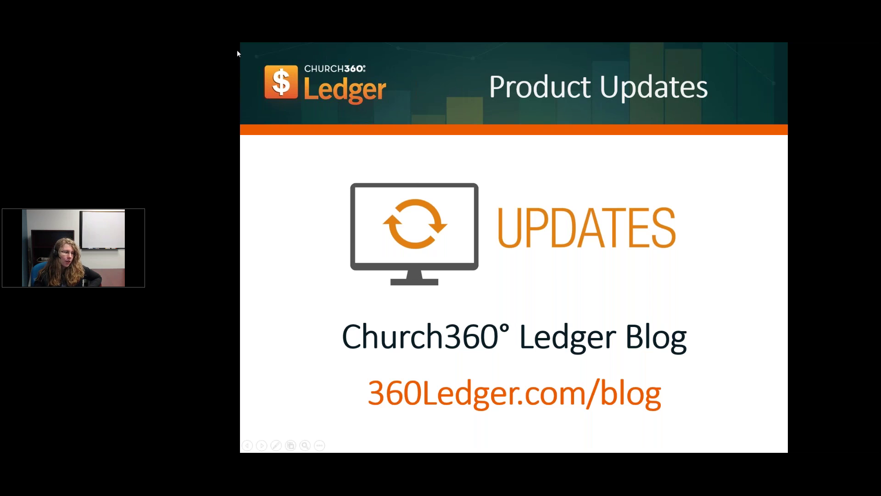
Step: Switch to the browser and load the concordiatechnology.org website in a new tab
key(alt+Tab)
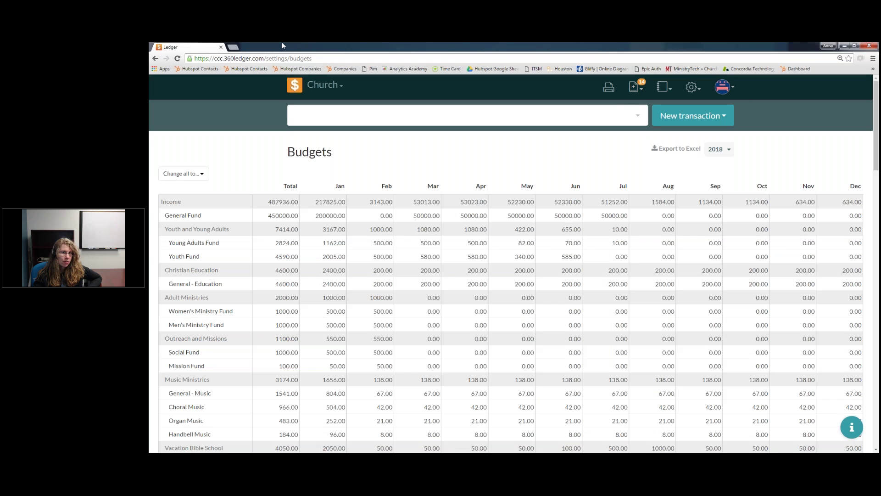
click(234, 47)
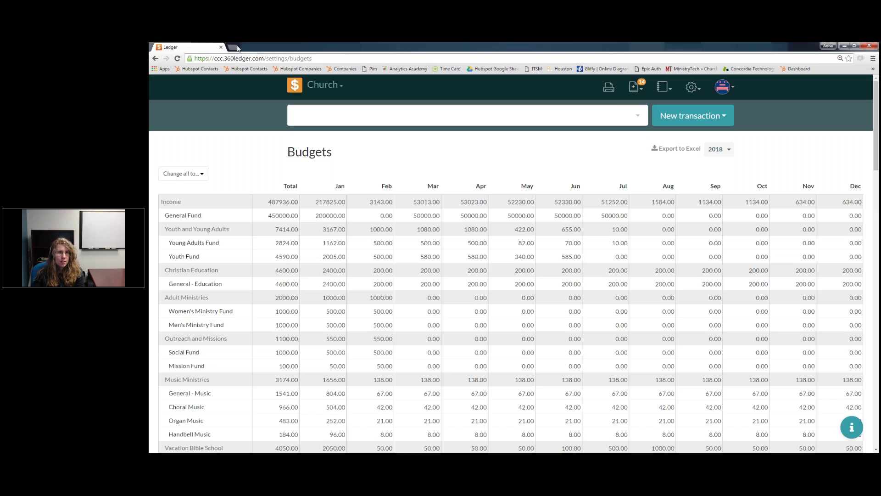
text(conc)
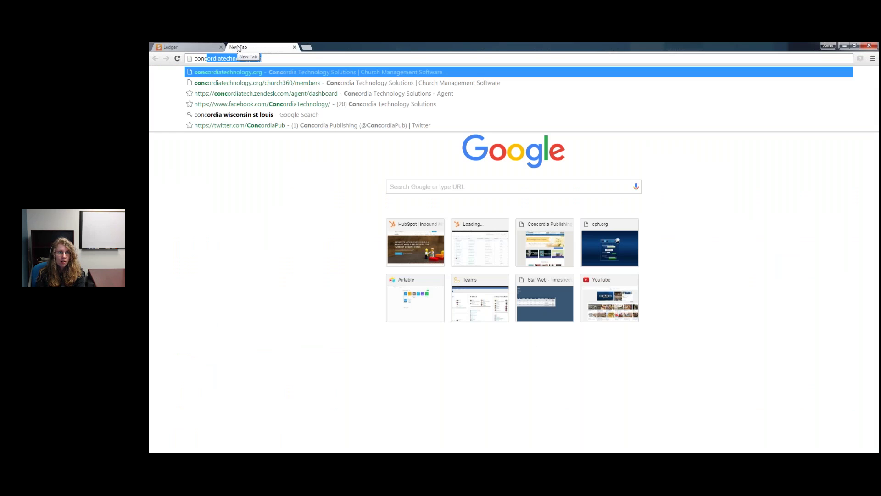
key(Down)
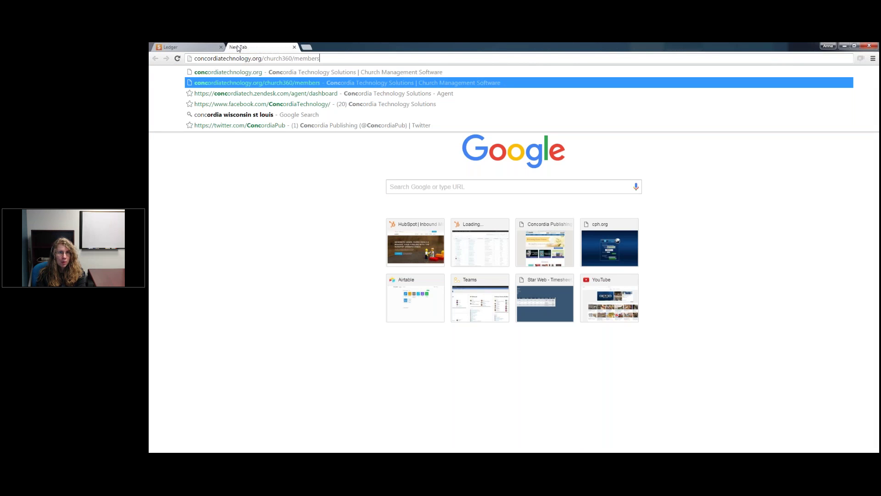
key(BackSpace)
key(BackSpace)
key(BackSpace)
key(BackSpace)
key(BackSpace)
key(BackSpace)
key(BackSpace)
text(ledger)
key(Escape)
key(Return)
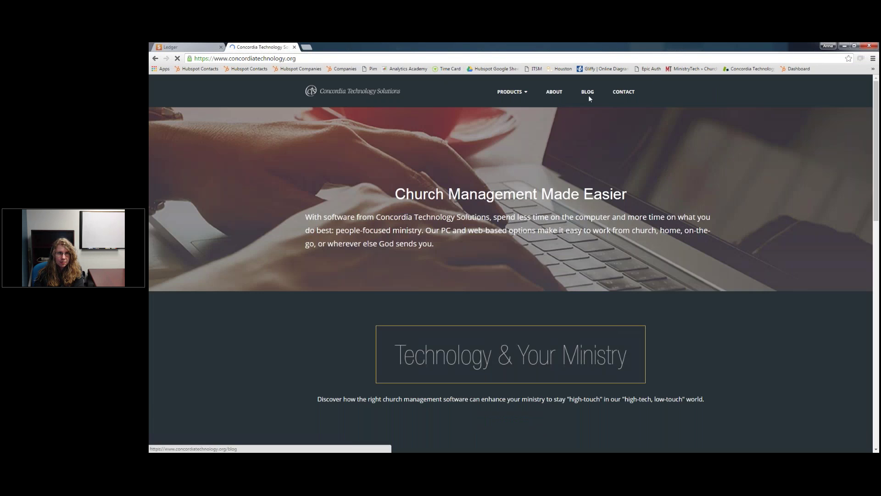
Step: Go to the Church360 Ledger product page and open its Product Updates blog
scroll(519, 155, down, 1)
scroll(514, 124, up, 1)
mouse_move(517, 104)
click(524, 140)
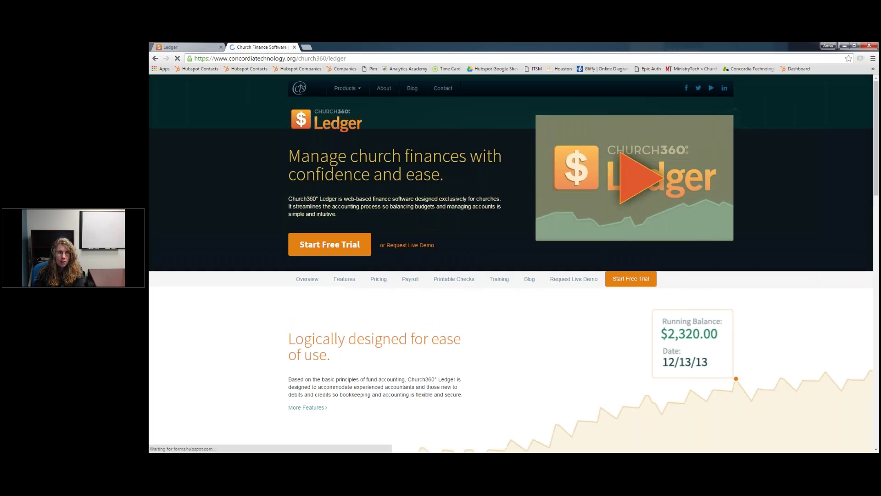
click(530, 276)
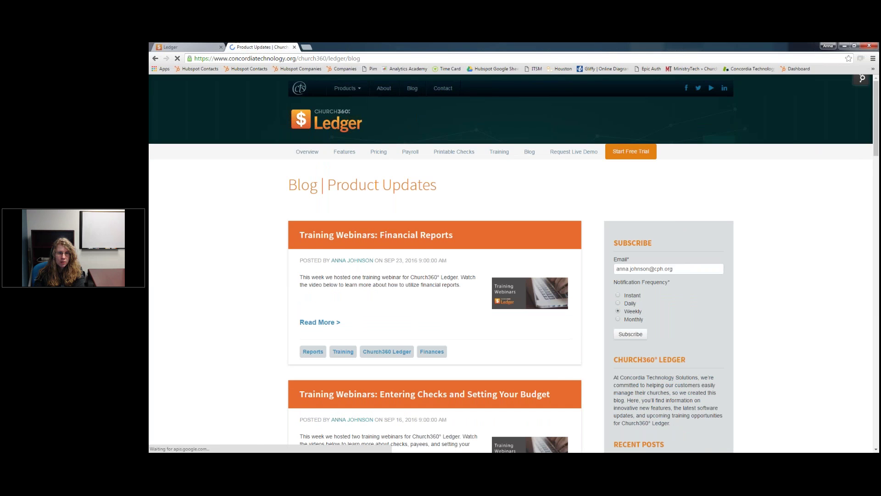
Step: Find the "Updates to Budgets" post in the Ledger blog and open the full article
scroll(376, 184, down, 2)
scroll(376, 183, down, 10)
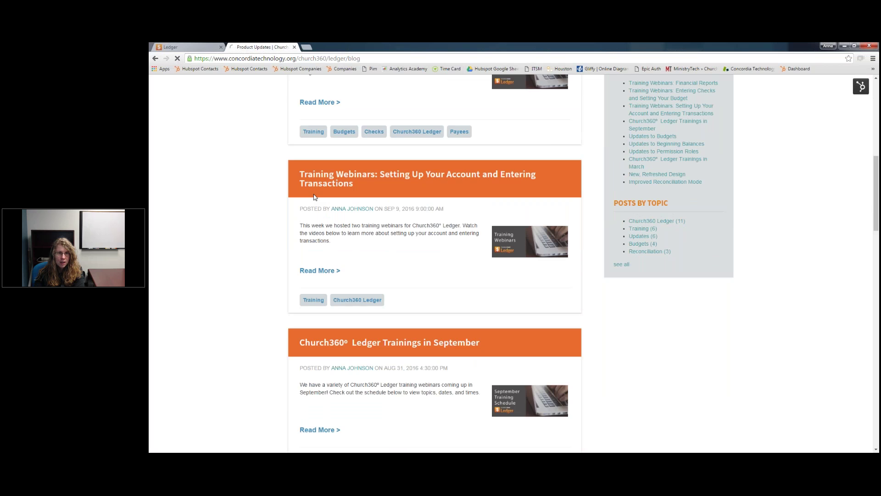
scroll(331, 327, down, 3)
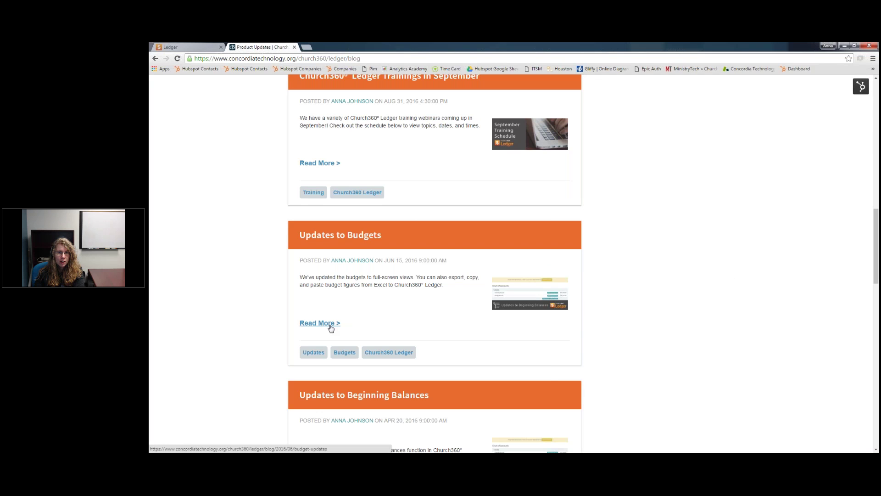
click(330, 327)
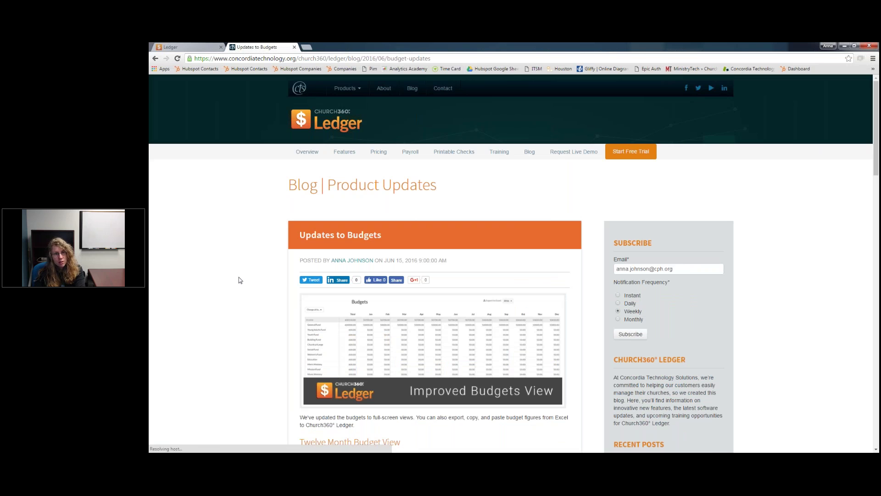
Step: Read through the "Updates to Budgets" article, from the twelve-month view to the budget export, copy and paste section
scroll(239, 280, down, 3)
scroll(239, 280, down, 1)
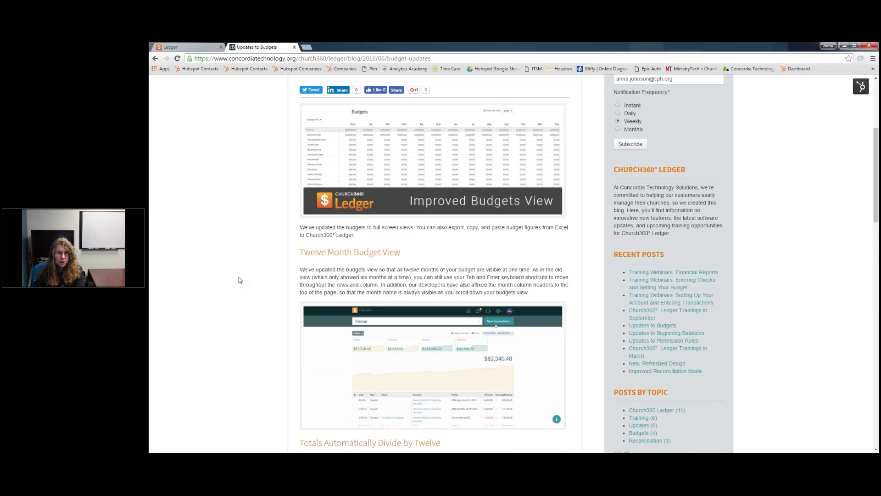
scroll(239, 279, down, 2)
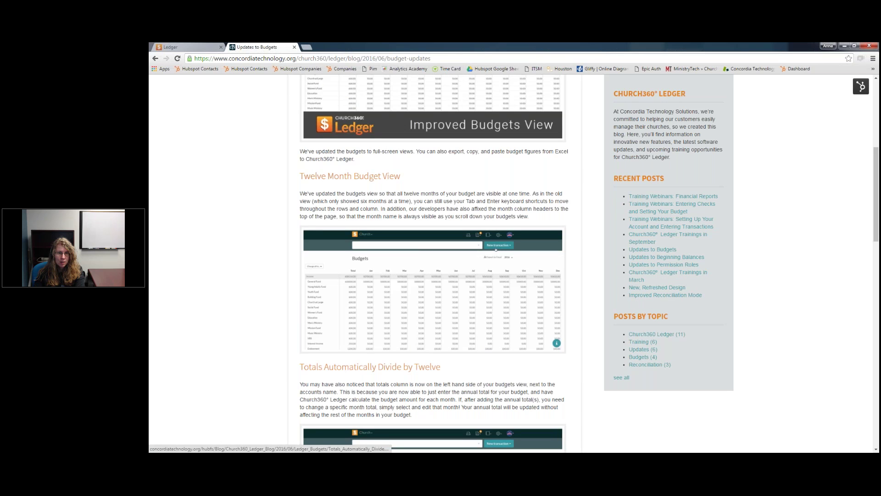
scroll(431, 264, down, 2)
scroll(518, 155, down, 4)
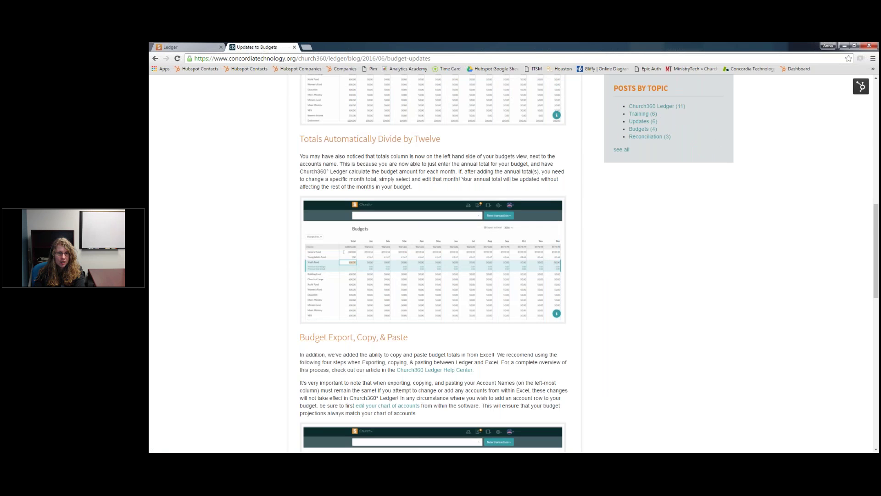
scroll(432, 264, down, 2)
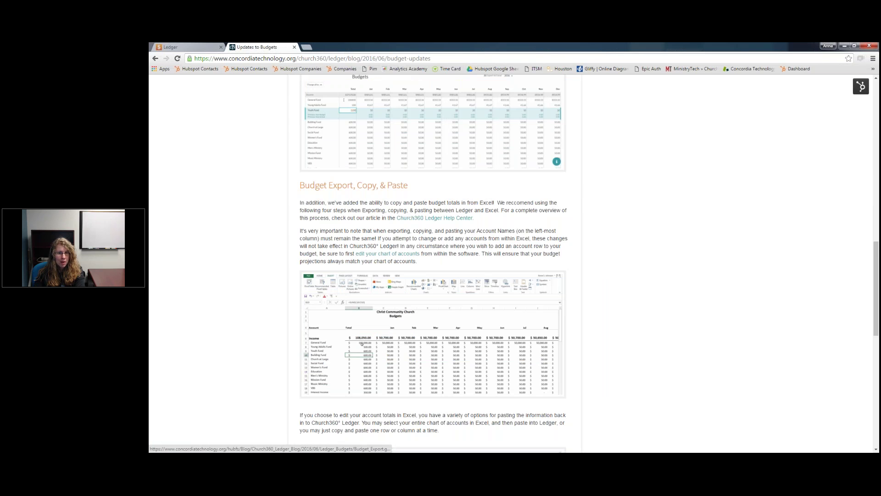
scroll(431, 263, down, 5)
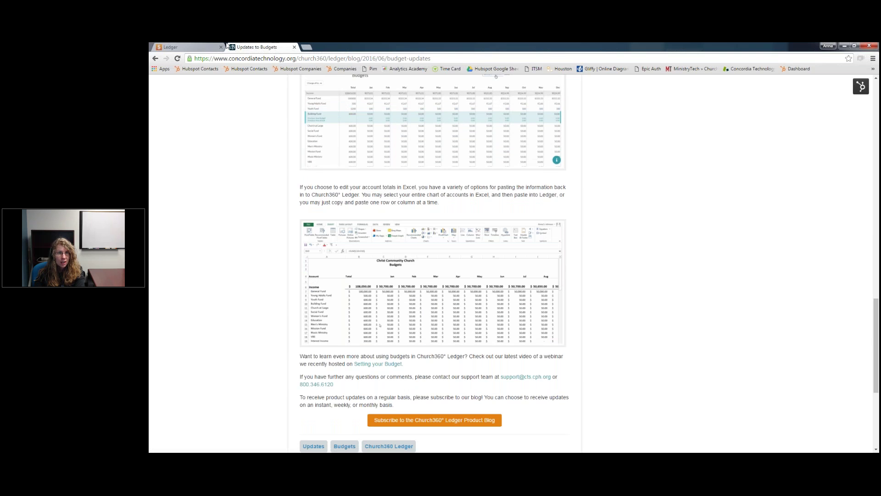
Step: Bring the Ledger Budgets page back in the browser, then switch to the slide show and display the Help System slide
click(186, 46)
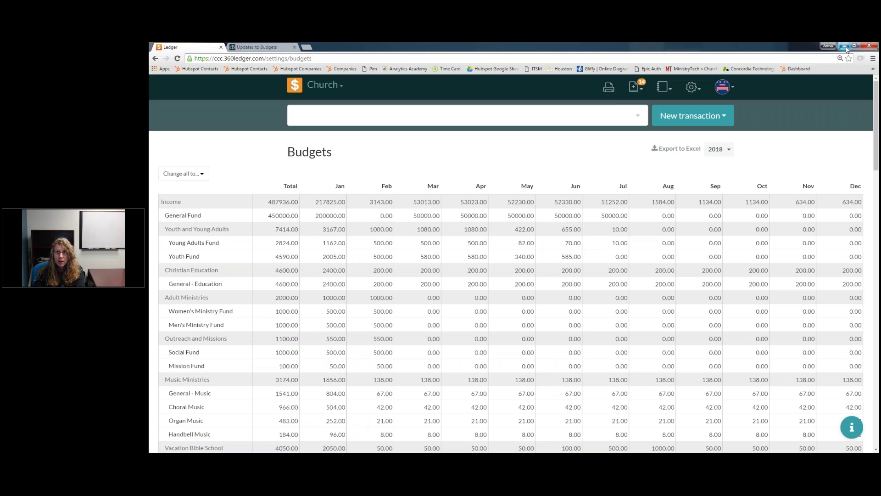
key(alt+Tab)
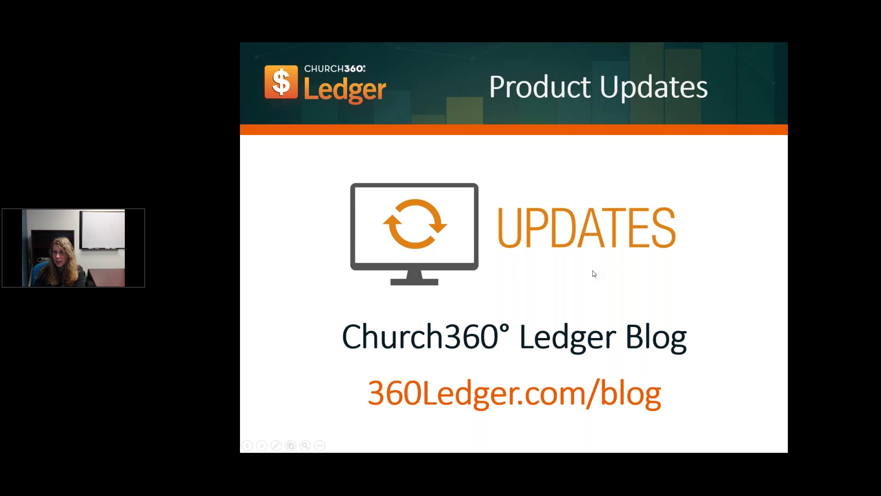
click(594, 273)
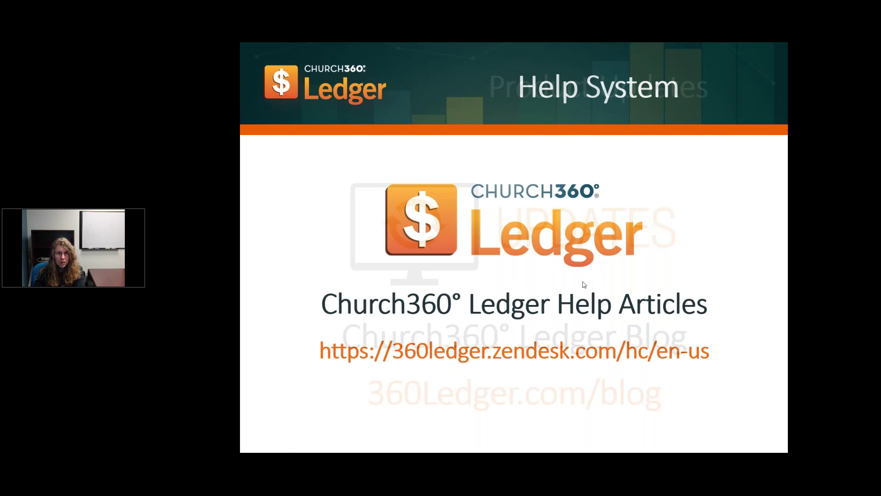
click(512, 354)
key(Left)
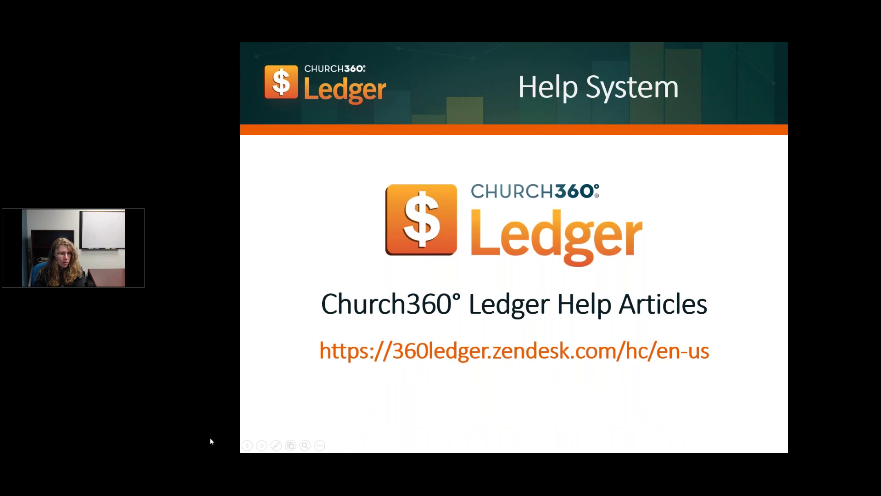
Step: Switch to Ledger's Budgets page, open the suggested help article "How do I add a budget?" and read to its end
key(alt+Tab)
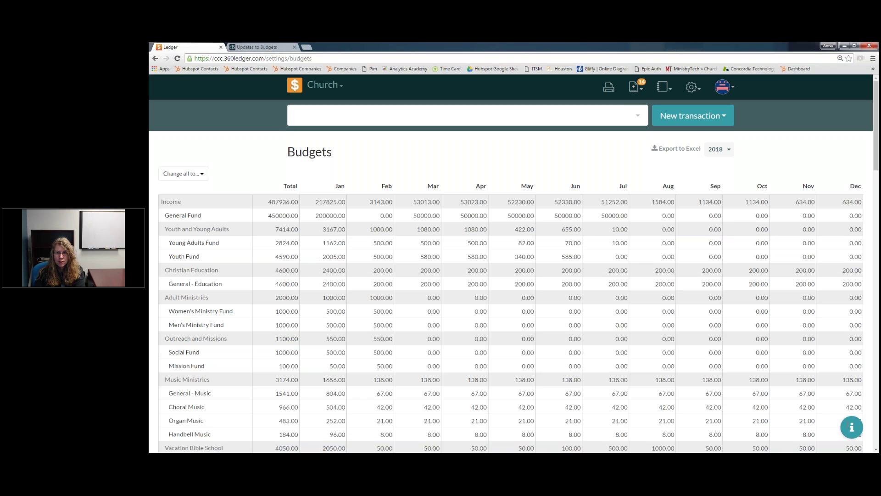
click(852, 427)
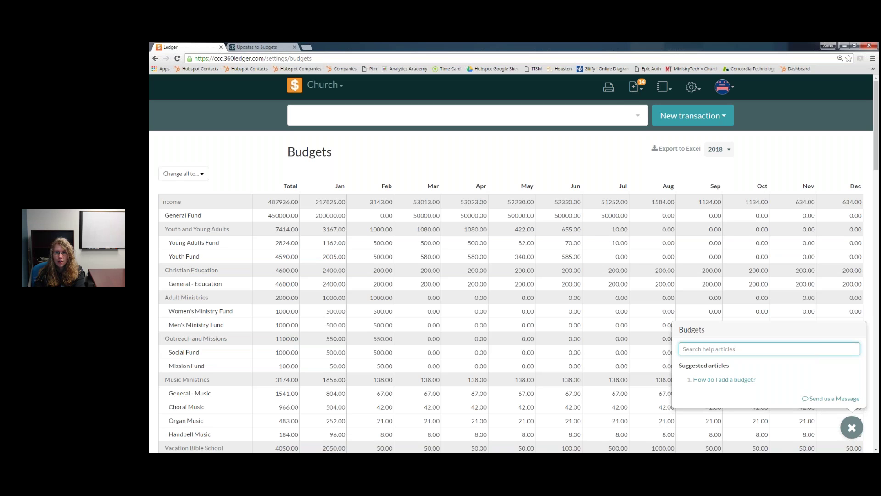
click(724, 379)
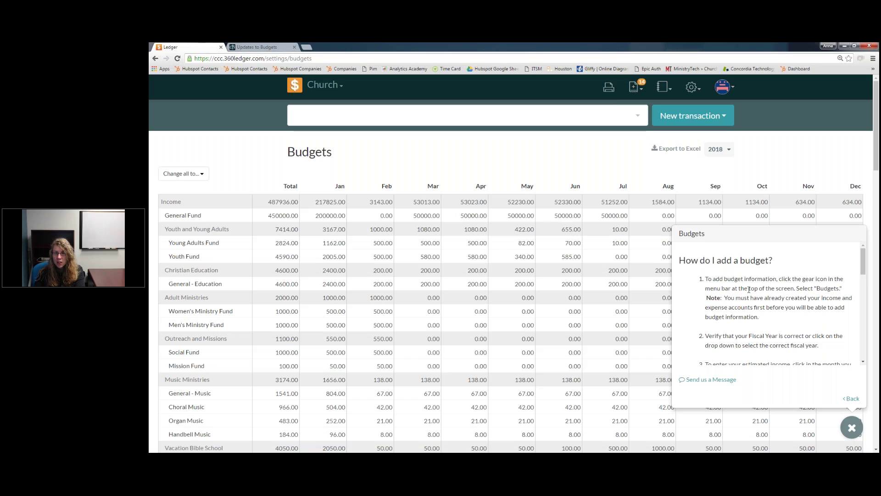
drag(744, 288, 798, 342)
click(799, 342)
scroll(767, 303, down, 5)
scroll(771, 301, down, 5)
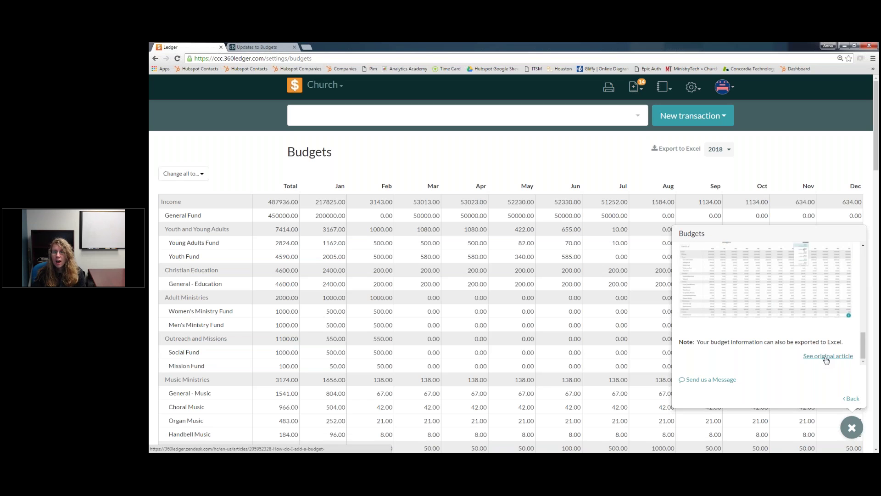
Step: Open the original help-center article, review "How do I import my budget?" and return to "How do I add a budget?"
click(826, 357)
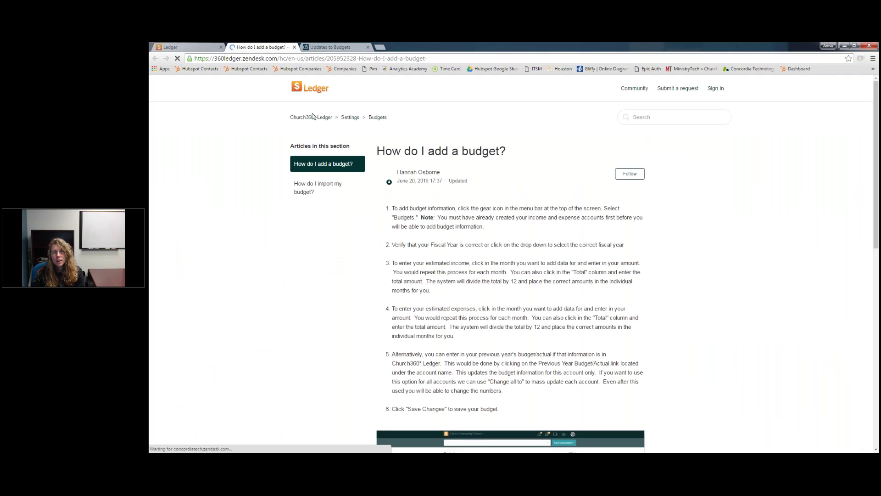
click(330, 191)
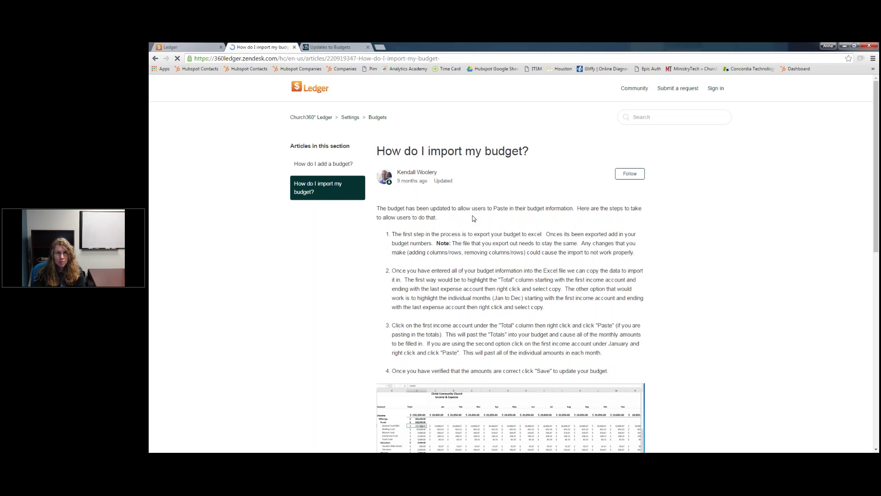
scroll(510, 264, down, 4)
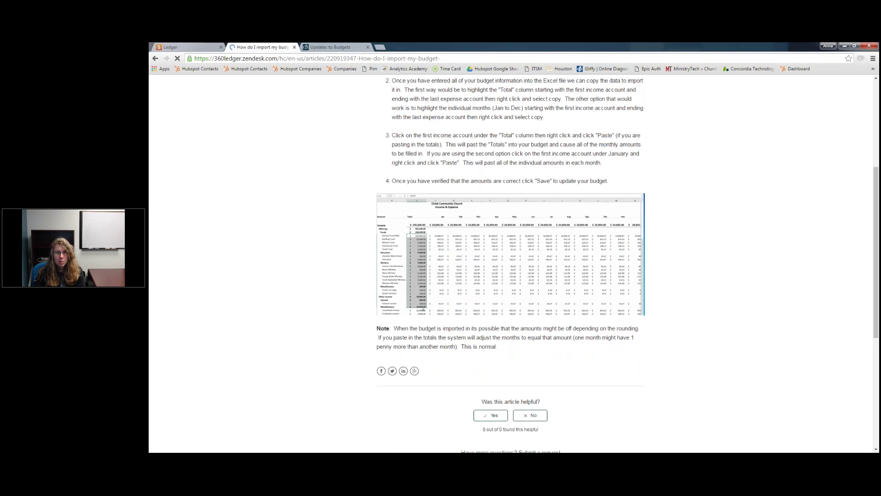
scroll(510, 263, up, 4)
click(323, 163)
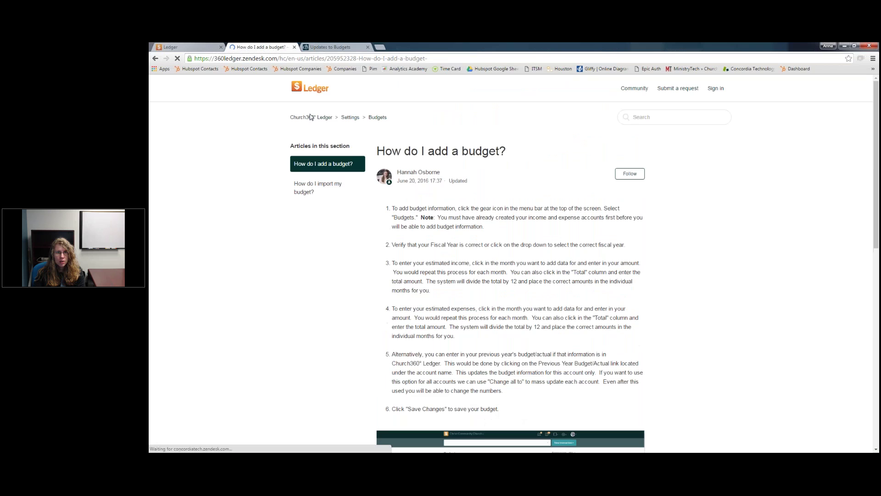
Step: Open the Church360° Ledger help center's home page and look over its article sections, community area and recent activity
click(311, 117)
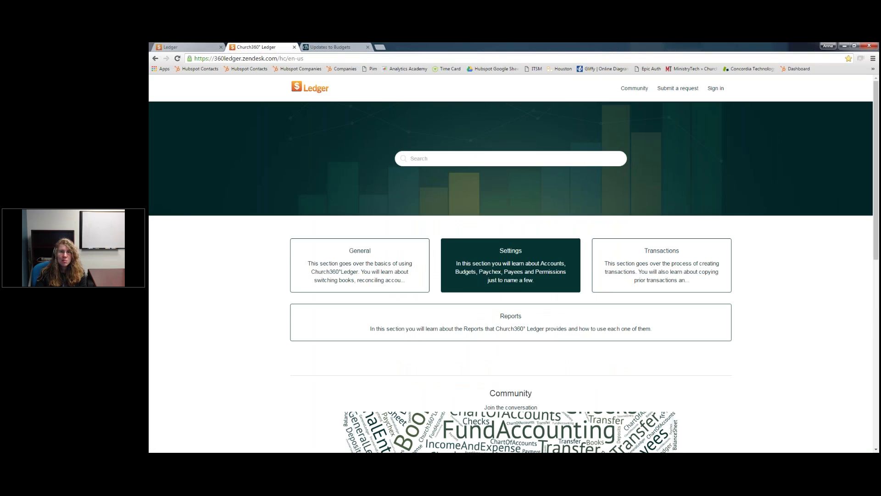
scroll(614, 378, down, 1)
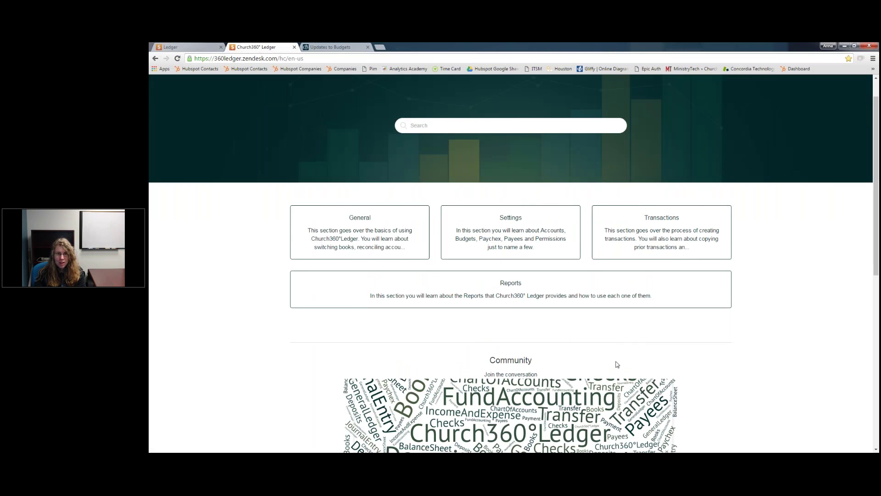
scroll(617, 364, down, 1)
scroll(615, 362, down, 3)
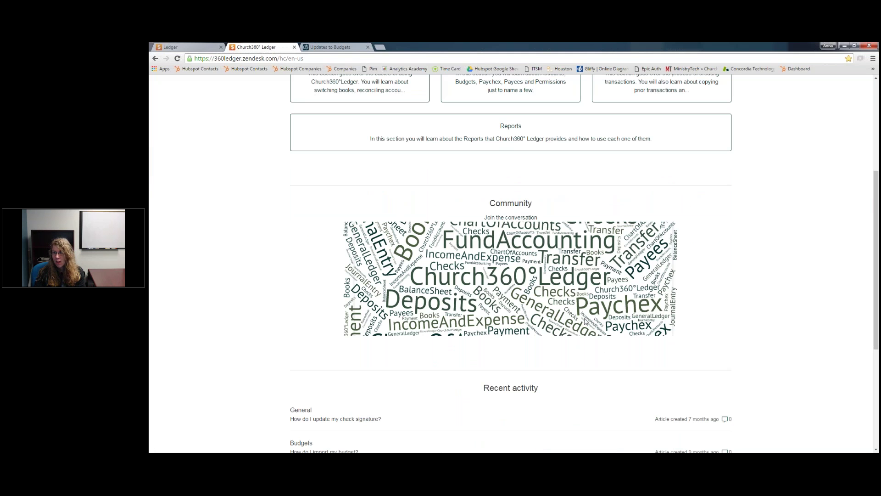
scroll(585, 321, up, 3)
scroll(585, 321, up, 2)
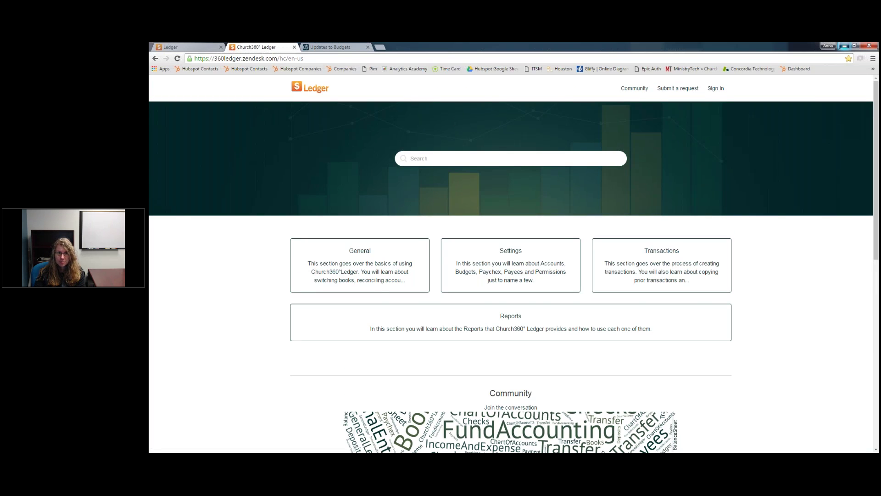
Step: Minimize the browser to return to the slide show and advance to the Training Manual slide
click(845, 45)
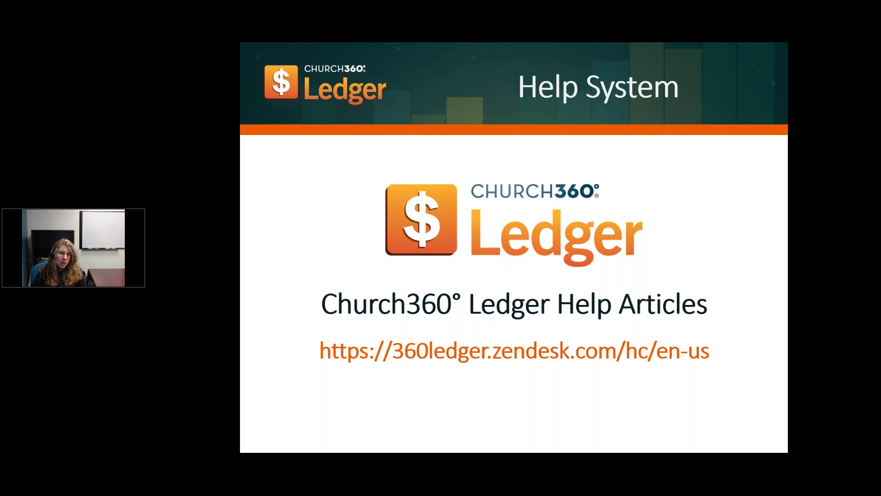
key(Right)
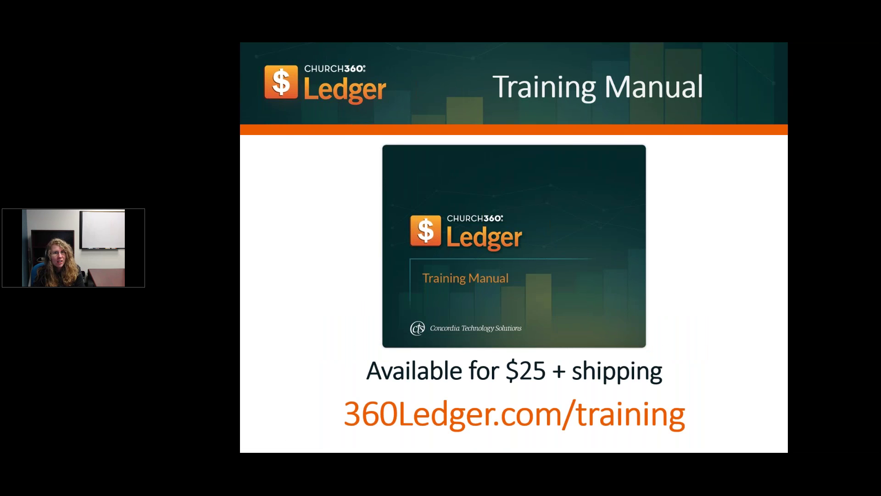